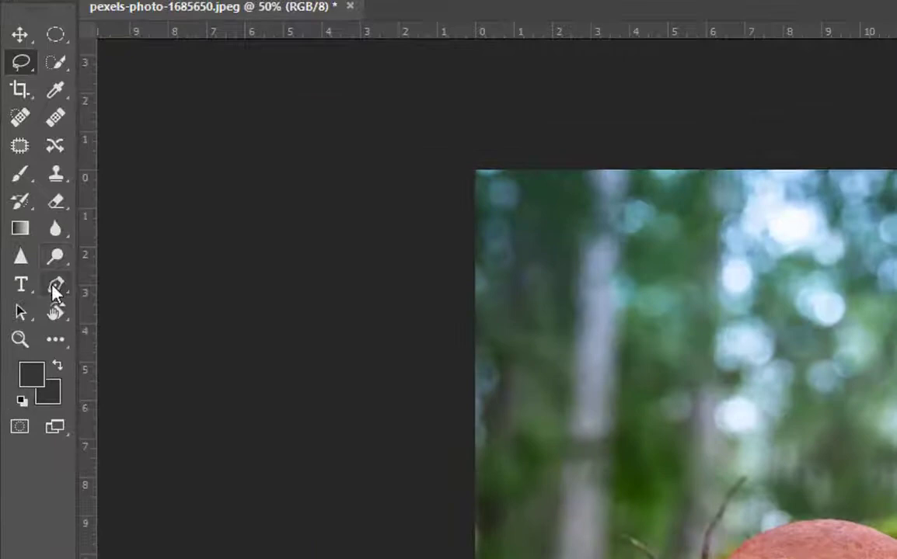
Step: Switch to the Pen Tool in Path mode, zoom in, and start the path along the moss edge
right_click(28, 181)
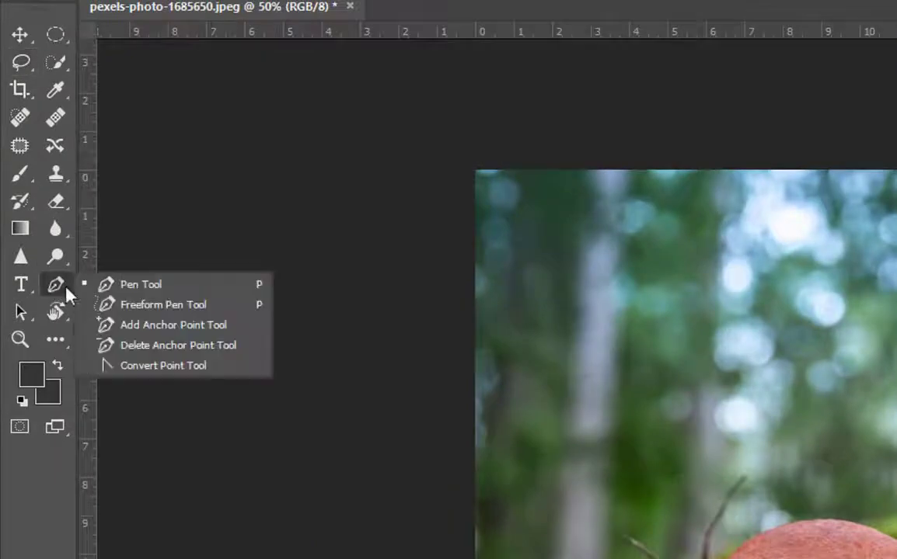
click(67, 181)
key(ctrl+plus)
key(ctrl+plus)
drag(569, 367, 286, 149)
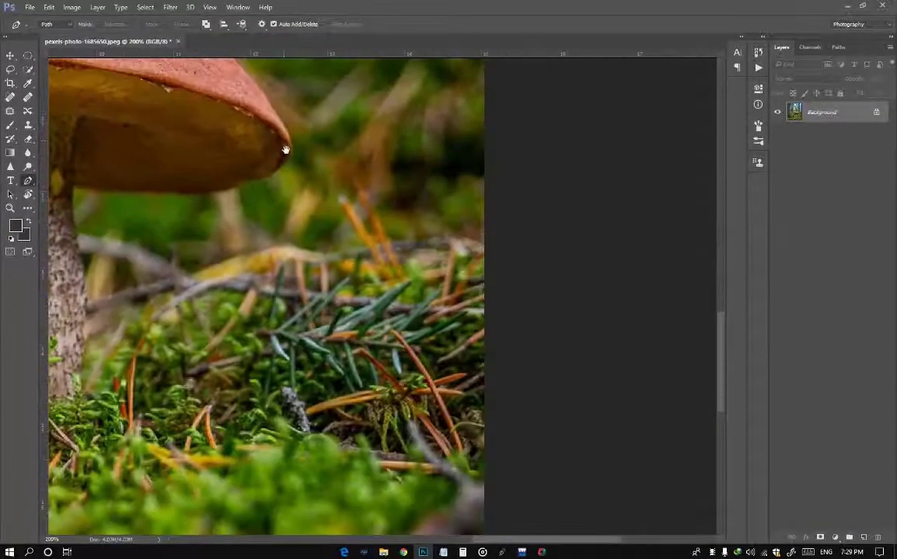
drag(390, 235, 374, 214)
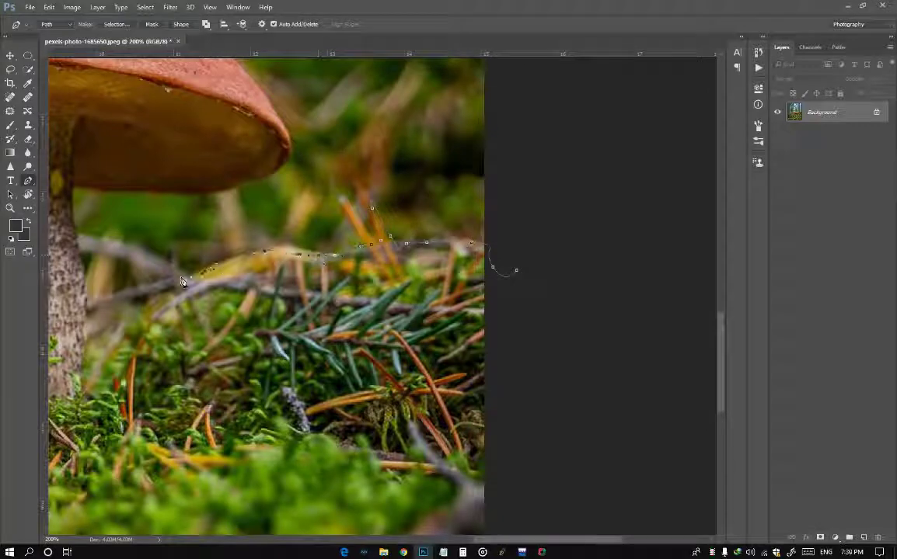
drag(181, 275, 152, 268)
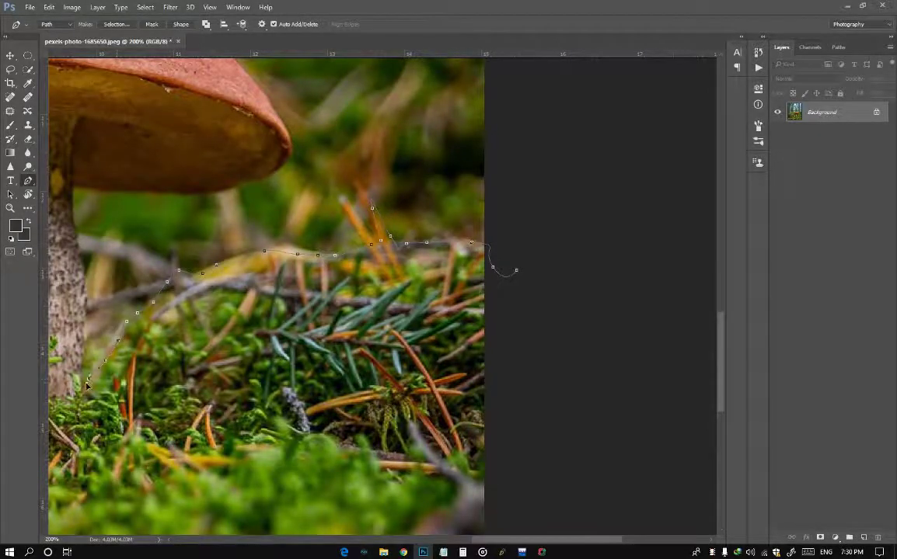
Step: Curve the path up the stalk's edge and bring the cap's underside into view
key(ctrl+plus)
key(ctrl+plus)
key(ctrl+plus)
key(ctrl+plus)
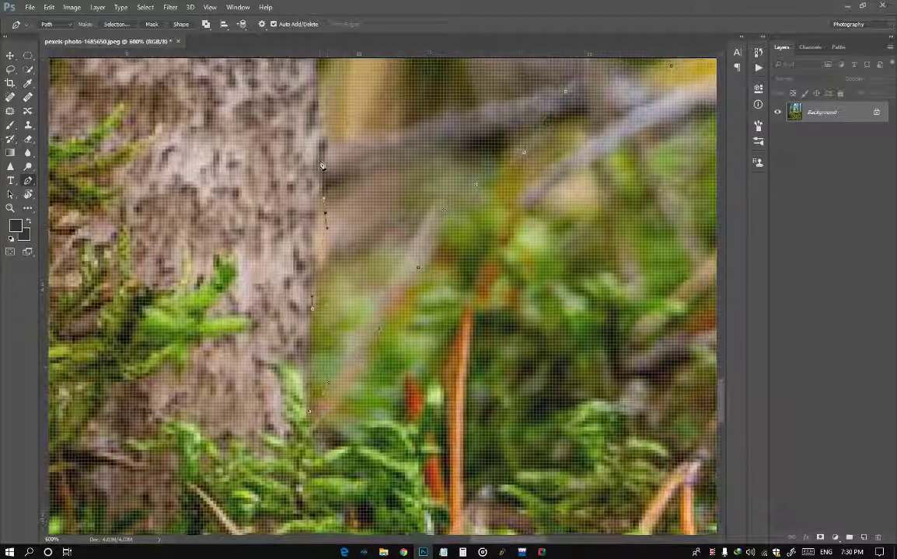
drag(324, 213, 329, 237)
scroll(318, 223, up, 3)
scroll(313, 264, up, 2)
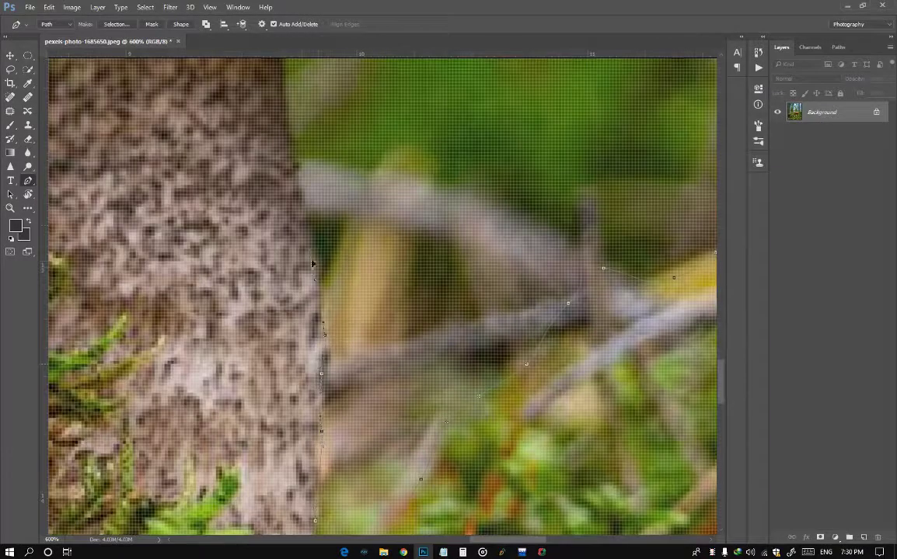
drag(284, 70, 293, 377)
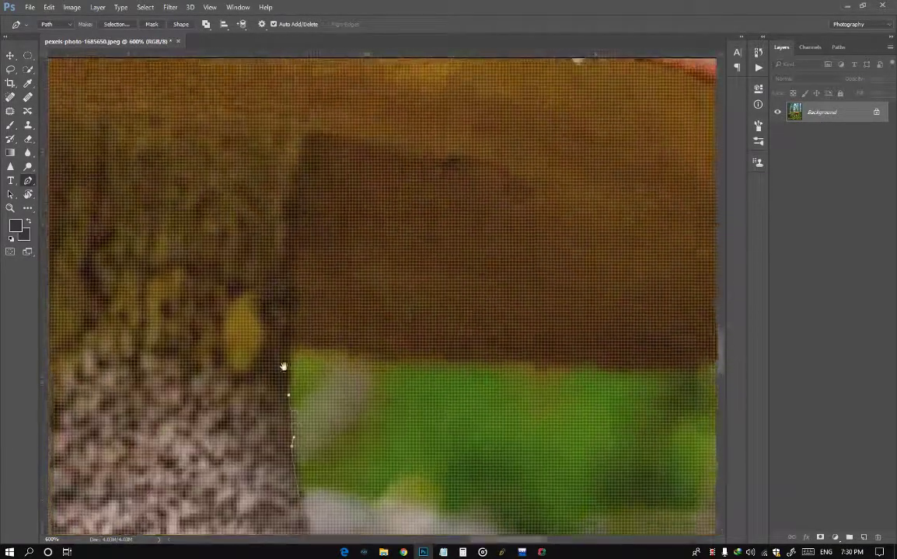
mouse_move(473, 392)
mouse_down()
mouse_move(67, 370)
mouse_move(230, 371)
mouse_up()
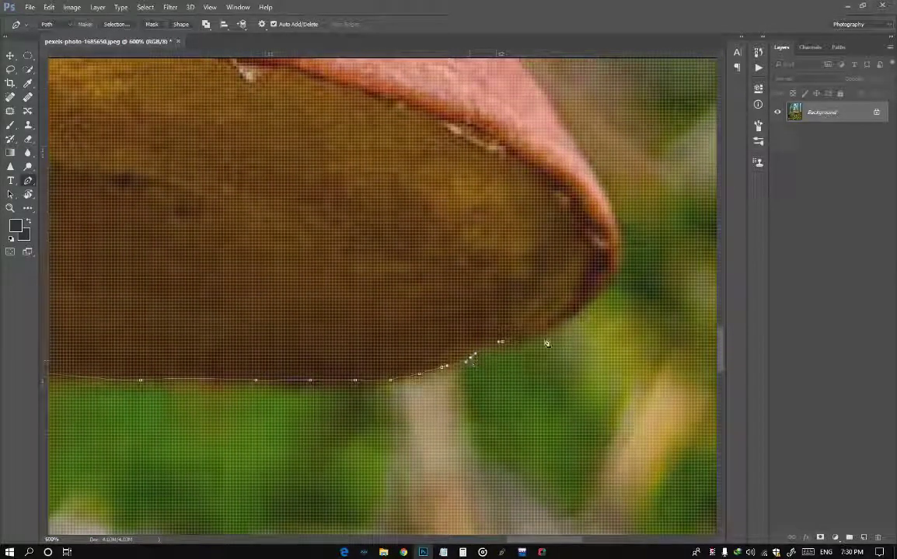
Step: Carry the path around the cap's right rim up onto its upper edge
mouse_move(587, 157)
mouse_down()
mouse_move(598, 140)
mouse_move(602, 150)
mouse_up()
scroll(621, 225, up, 5)
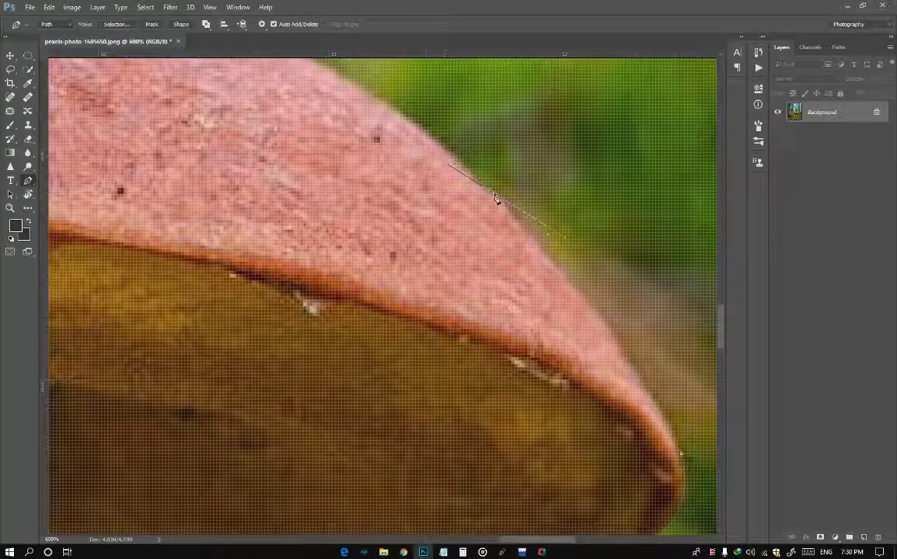
click(472, 170)
scroll(314, 208, up, 4)
scroll(309, 207, down, 5)
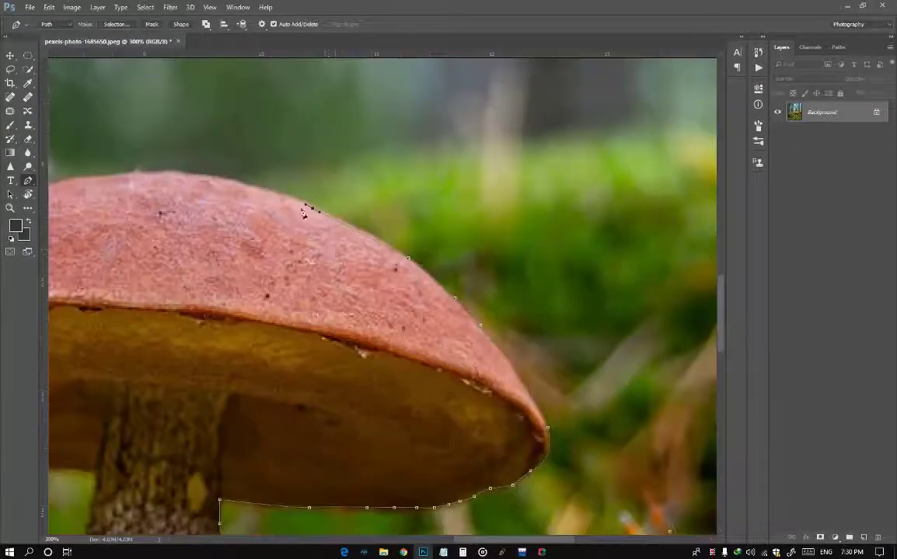
scroll(232, 185, up, 4)
Step: Trace the cap's top, left edge and underside to where it meets the stalk
scroll(125, 169, left, 5)
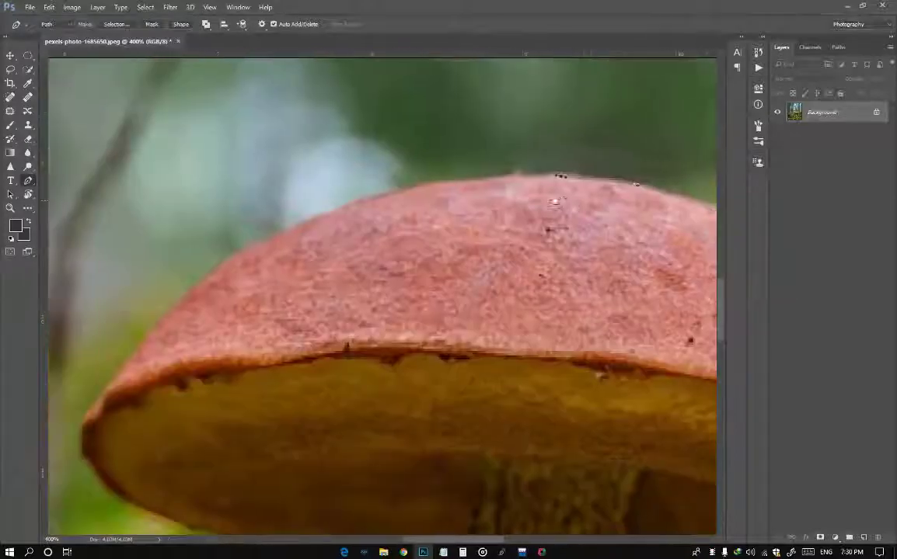
drag(329, 209, 237, 251)
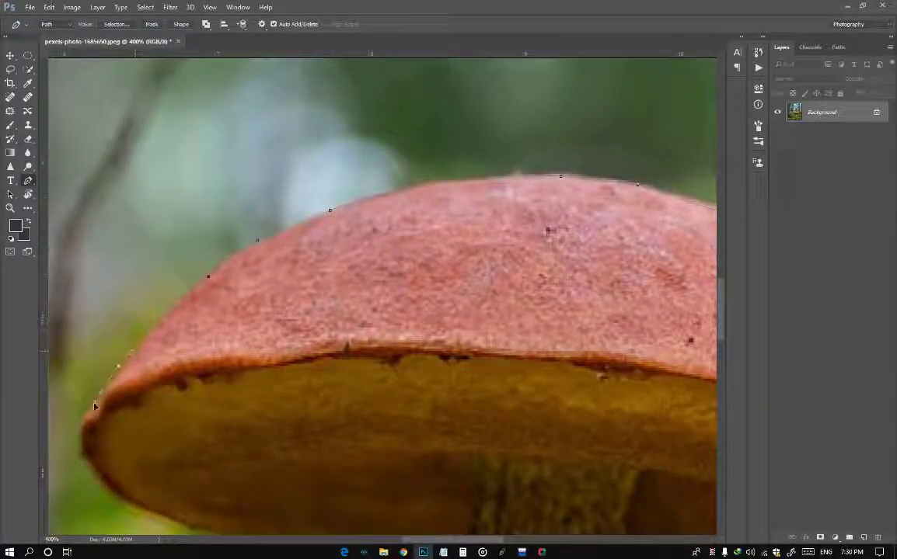
drag(95, 408, 82, 424)
drag(103, 483, 123, 498)
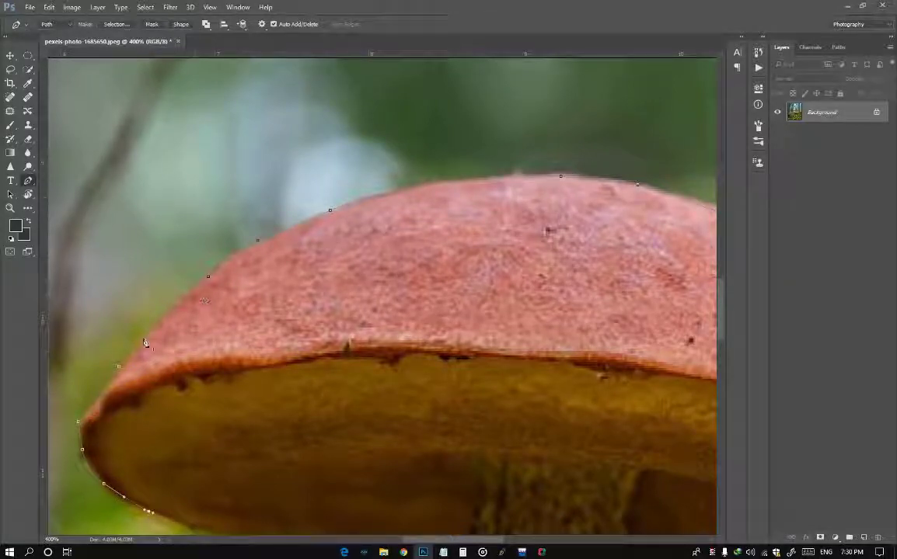
scroll(144, 342, down, 5)
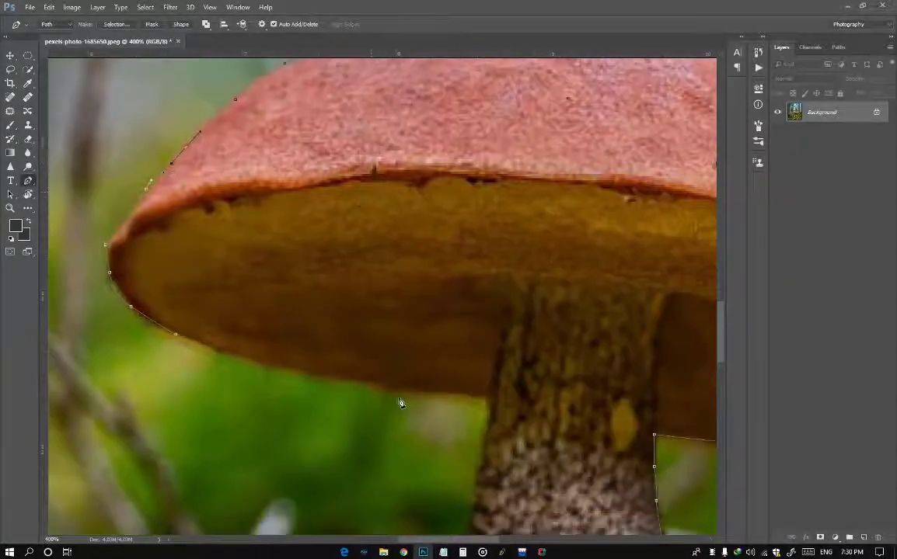
drag(410, 396, 486, 396)
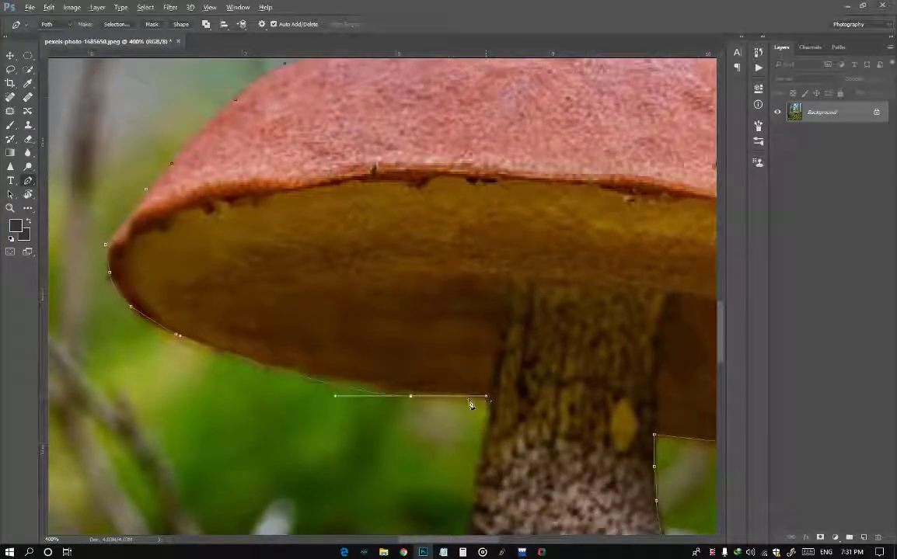
click(485, 447)
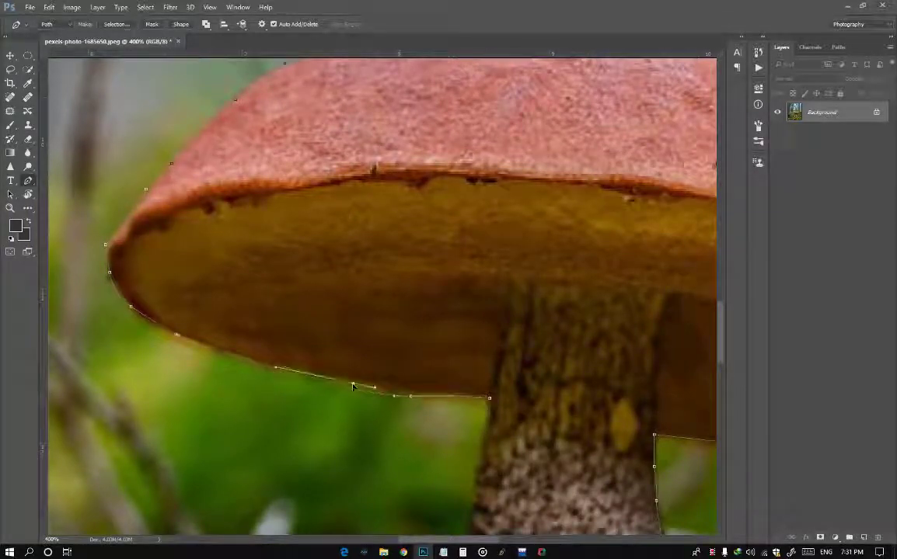
Step: Continue the path down the stalk's left edge to the moss at its base
scroll(485, 447, down, 3)
scroll(490, 354, down, 4)
click(478, 296)
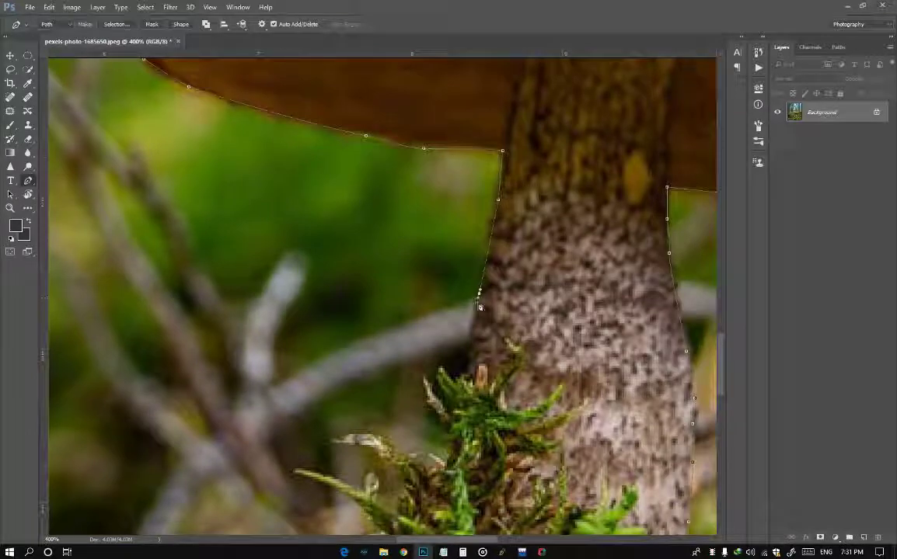
drag(469, 360, 470, 380)
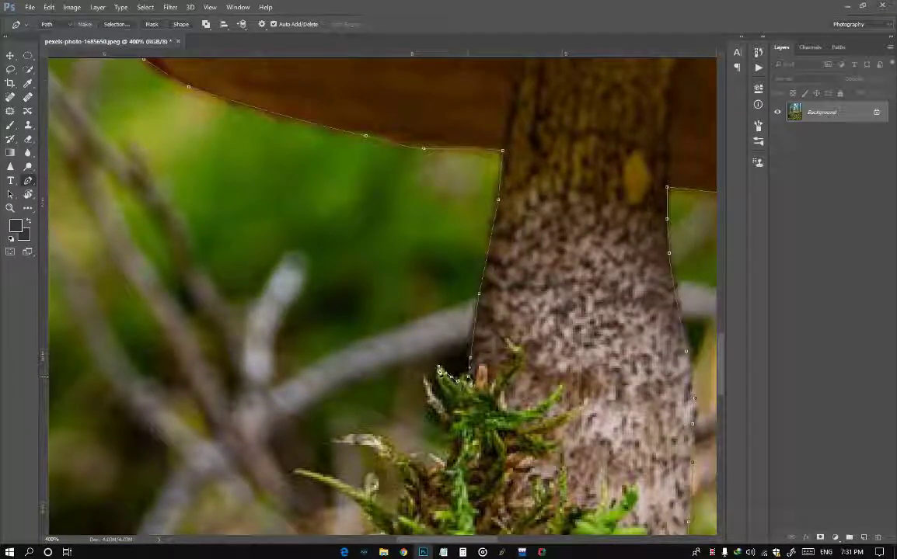
drag(437, 432, 404, 342)
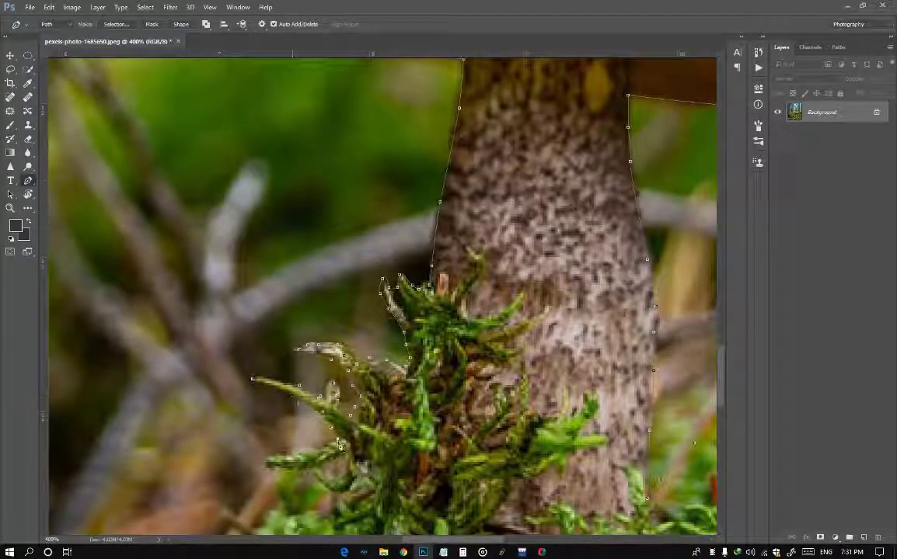
Step: Follow the moss tufts outline with further path points
scroll(308, 463, down, 5)
scroll(334, 429, up, 1)
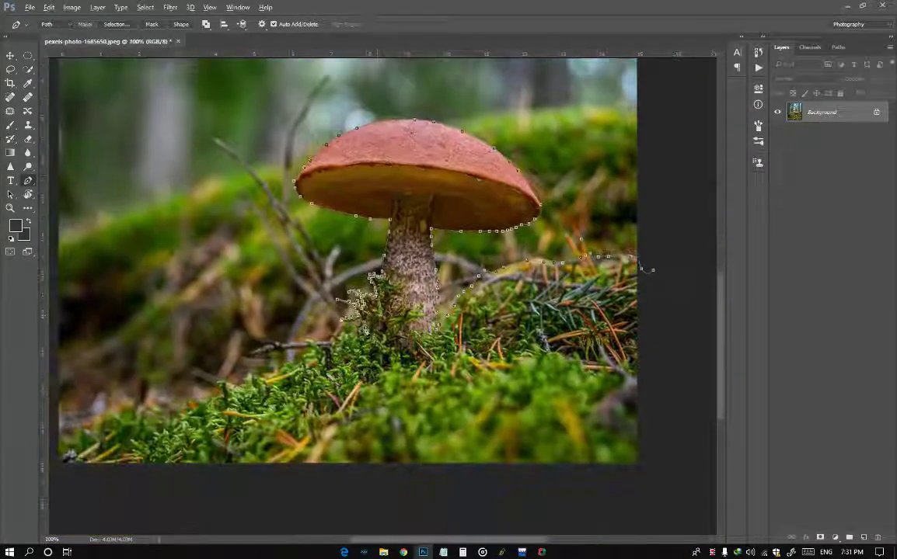
scroll(349, 314, up, 5)
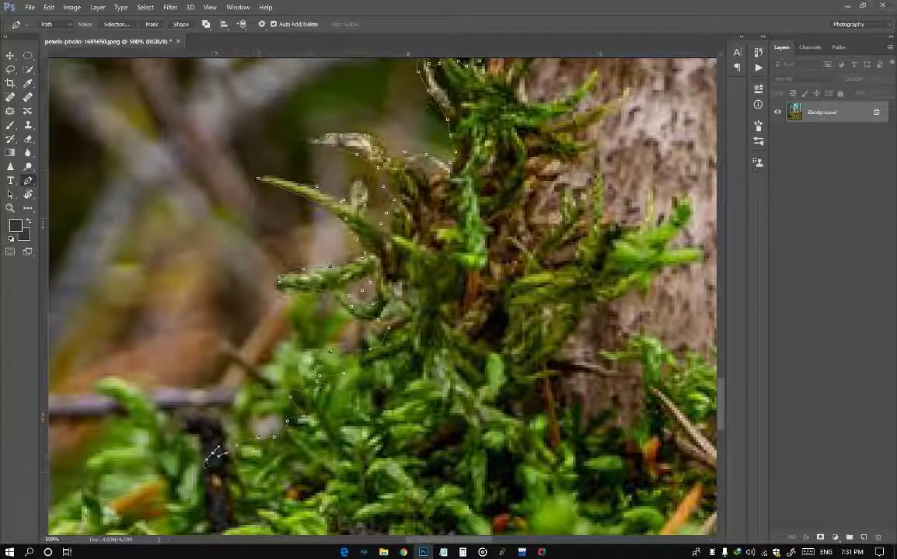
drag(268, 443, 485, 276)
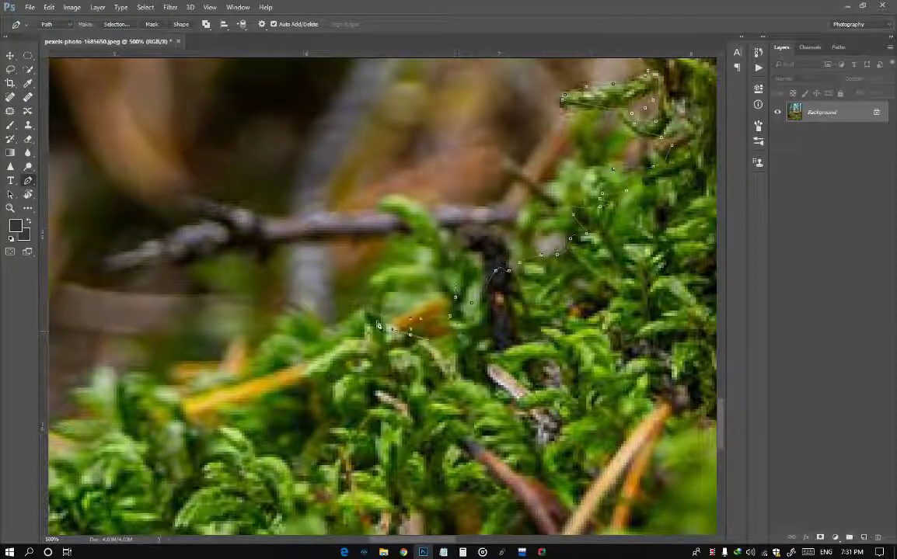
click(378, 324)
drag(271, 413, 489, 216)
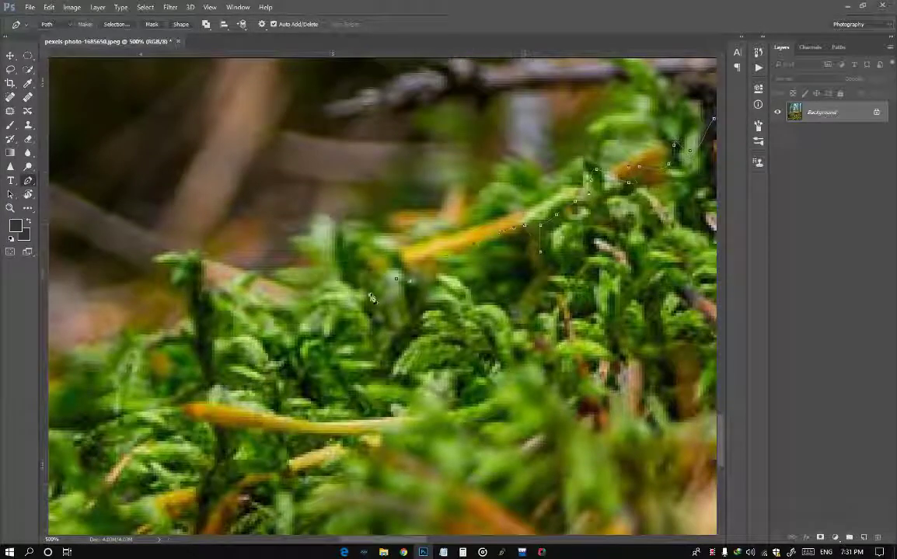
drag(289, 315, 522, 308)
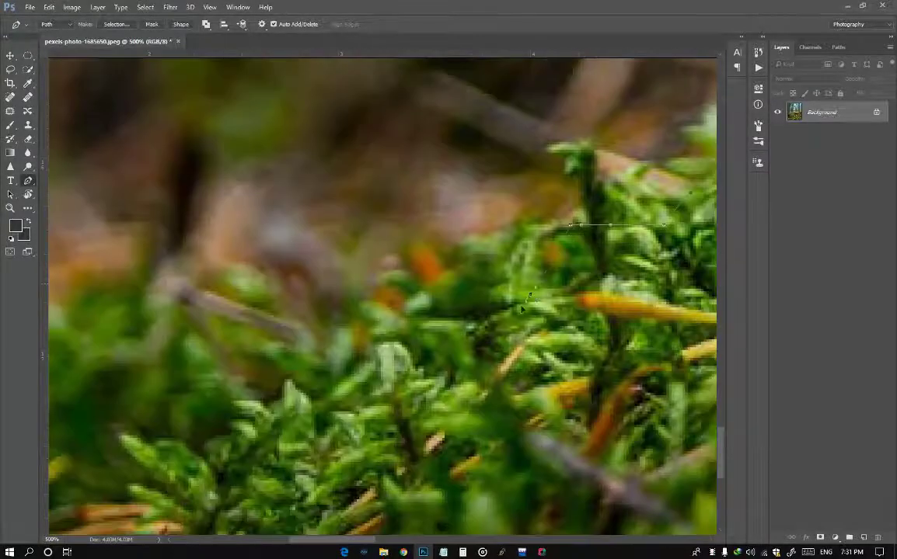
drag(394, 373, 398, 232)
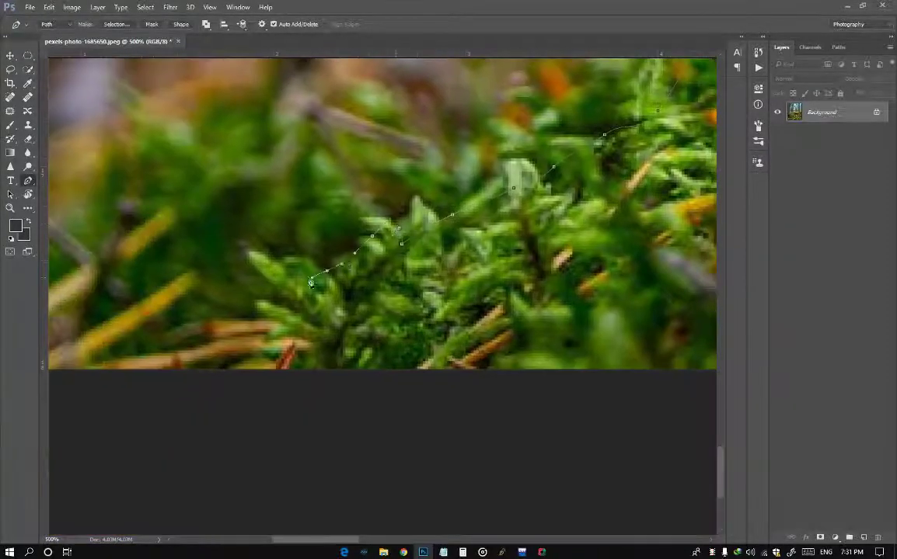
Step: Loop the path below the photo's bottom edge to close it
scroll(310, 282, down, 5)
click(616, 362)
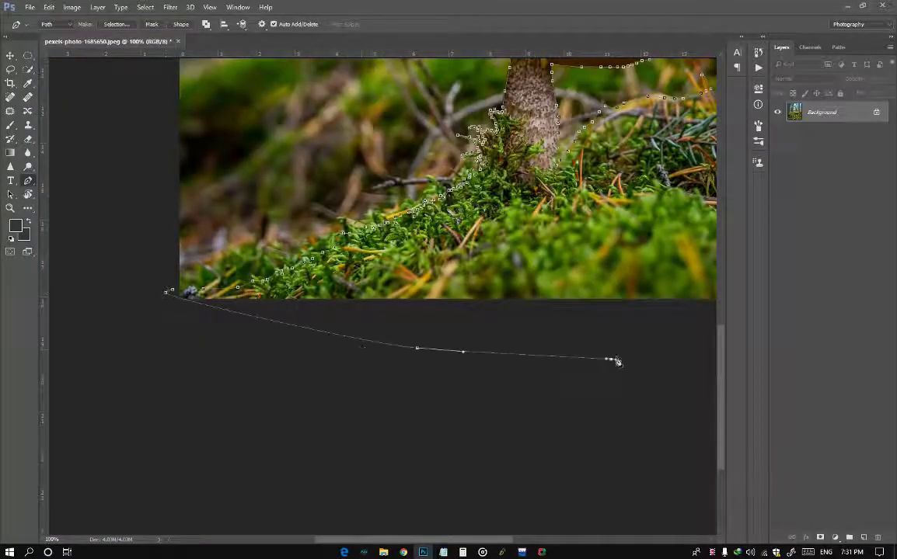
scroll(296, 210, right, 5)
scroll(296, 210, up, 2)
click(299, 427)
drag(289, 342, 287, 232)
Step: Convert the closed pen path into a selection
scroll(206, 269, down, 3)
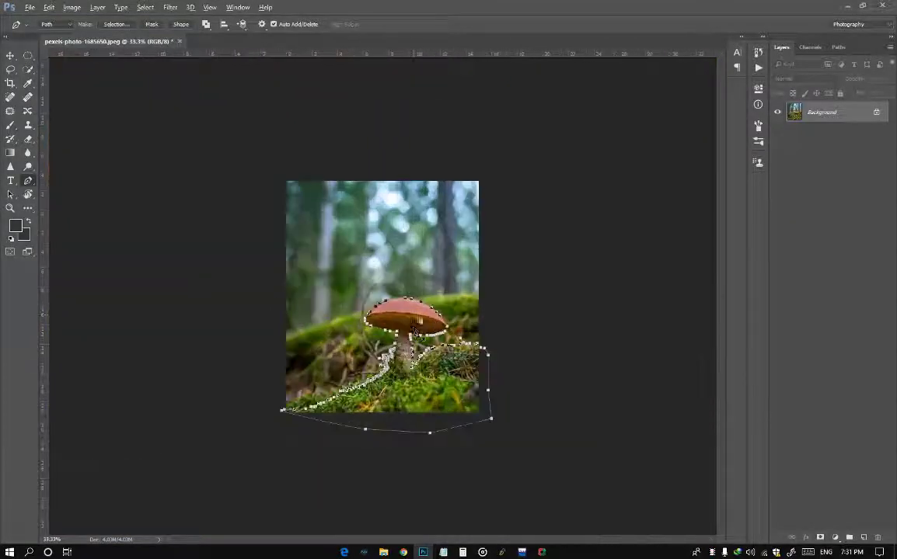
right_click(412, 322)
click(476, 114)
key(Return)
scroll(430, 311, up, 2)
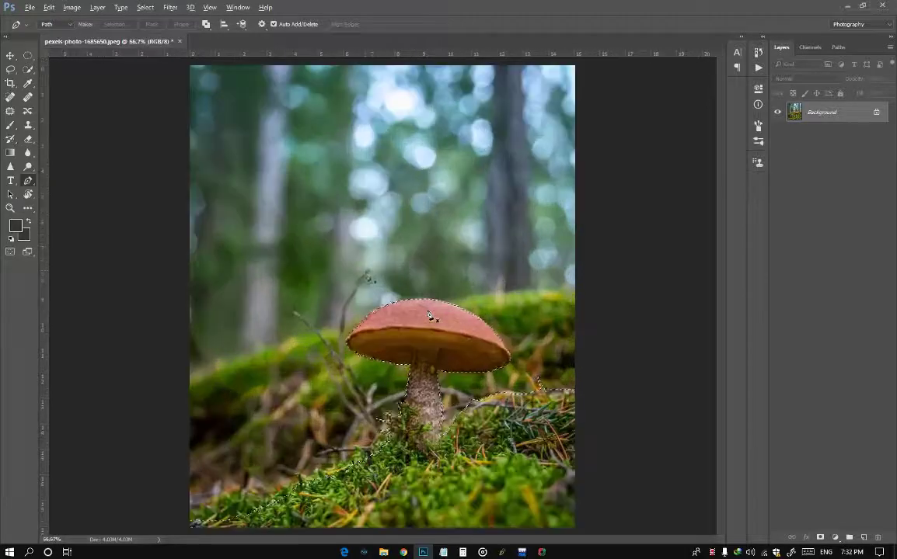
key(m)
Step: Refine the selection in Select and Mask with 0.4 px feather and output a layer mask
click(405, 24)
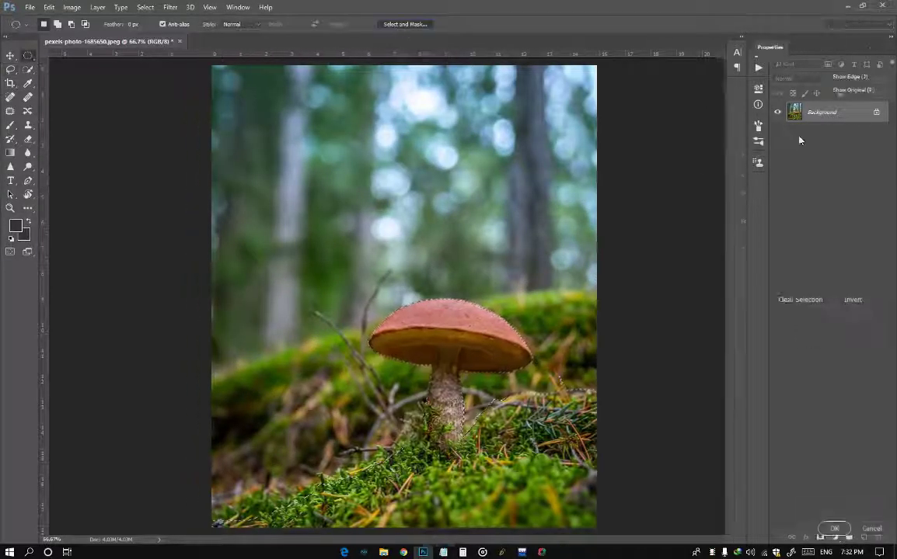
drag(782, 220, 778, 222)
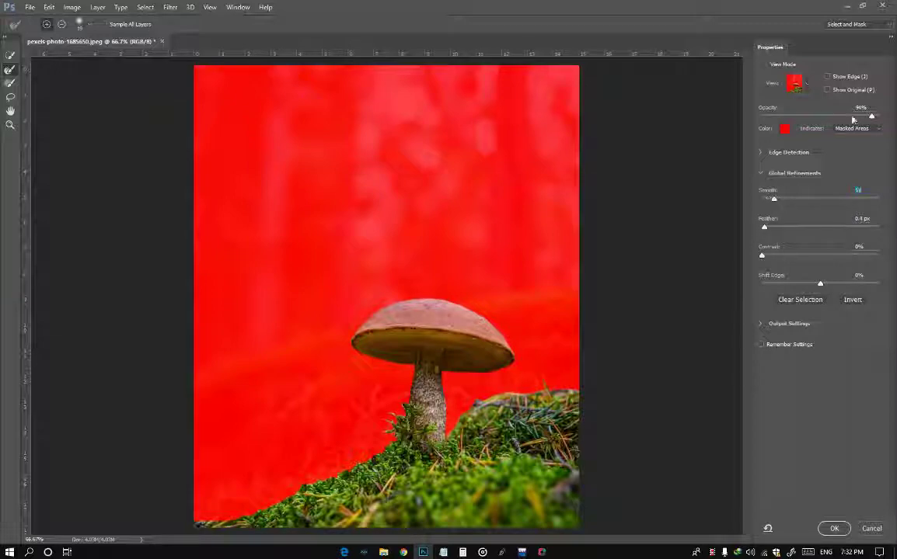
drag(853, 118, 832, 117)
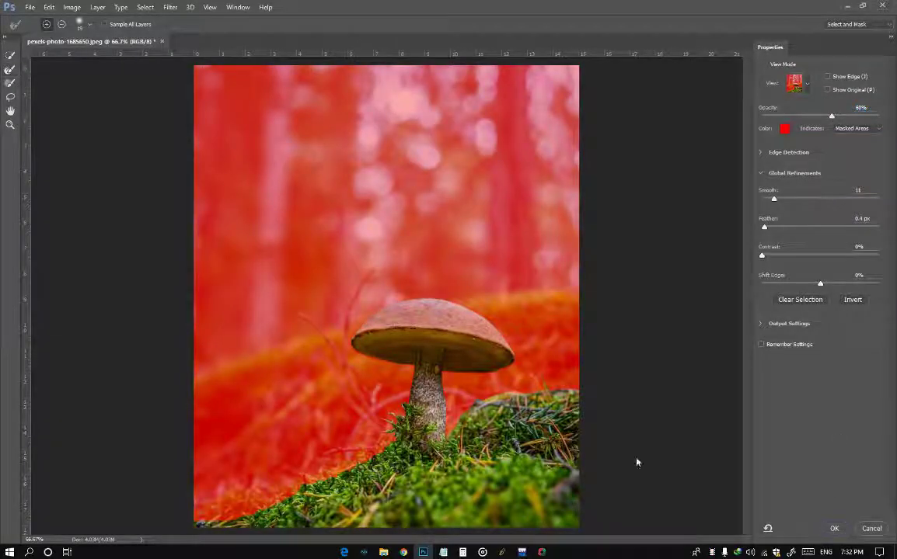
key(Return)
key(ctrl+minus)
click(821, 538)
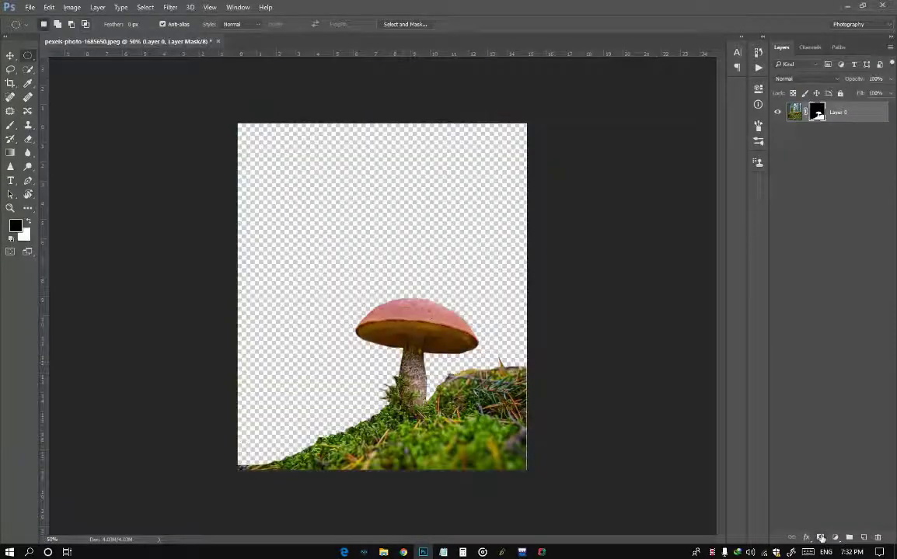
Step: Pick the mossy forest stock photo from the stock folder and drag it toward the document
key(ctrl+minus)
key(ctrl+plus)
key(ctrl+plus)
key(ctrl+plus)
key(ctrl+minus)
key(ctrl+minus)
click(390, 553)
click(464, 148)
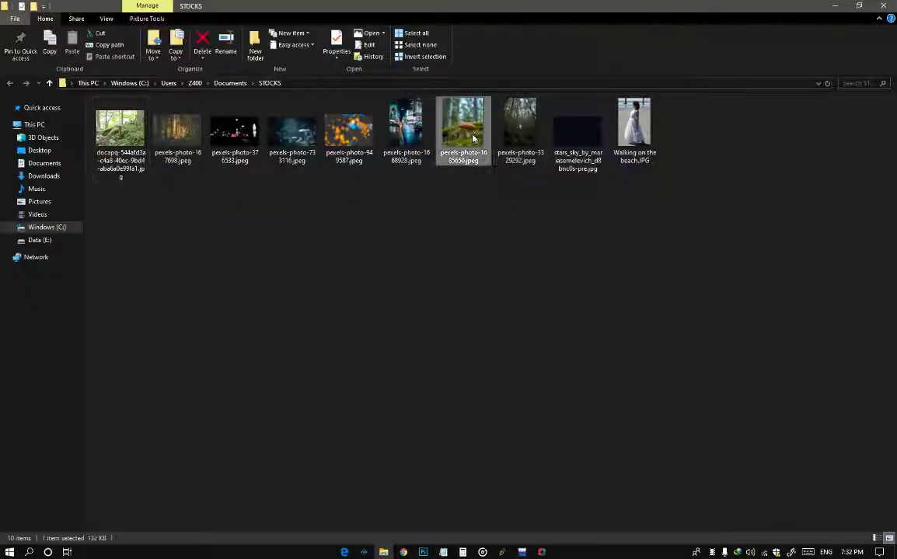
drag(121, 128, 398, 342)
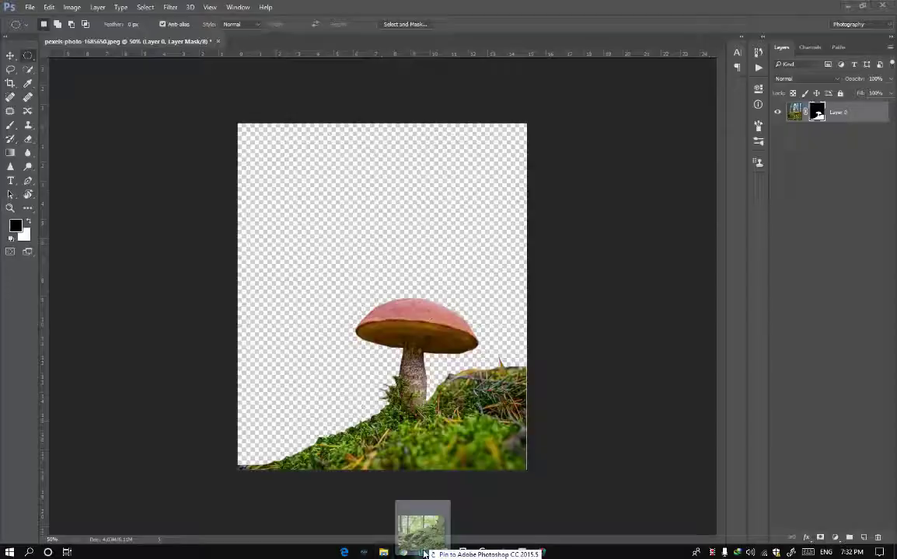
Step: Drop the docapq mossy forest photo onto the canvas, enlarge it, and add a layer mask
mouse_move(437, 378)
mouse_down()
mouse_move(469, 371)
mouse_move(636, 484)
mouse_up()
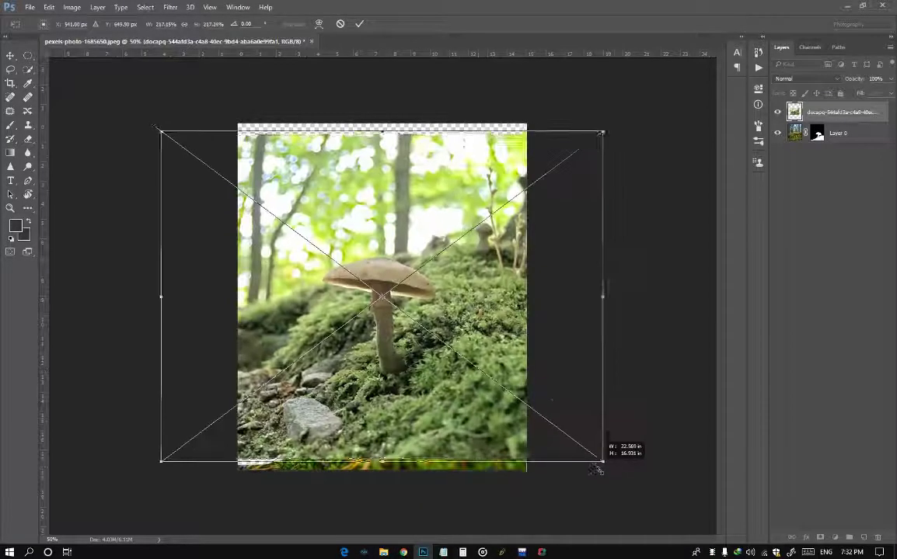
drag(483, 393, 501, 435)
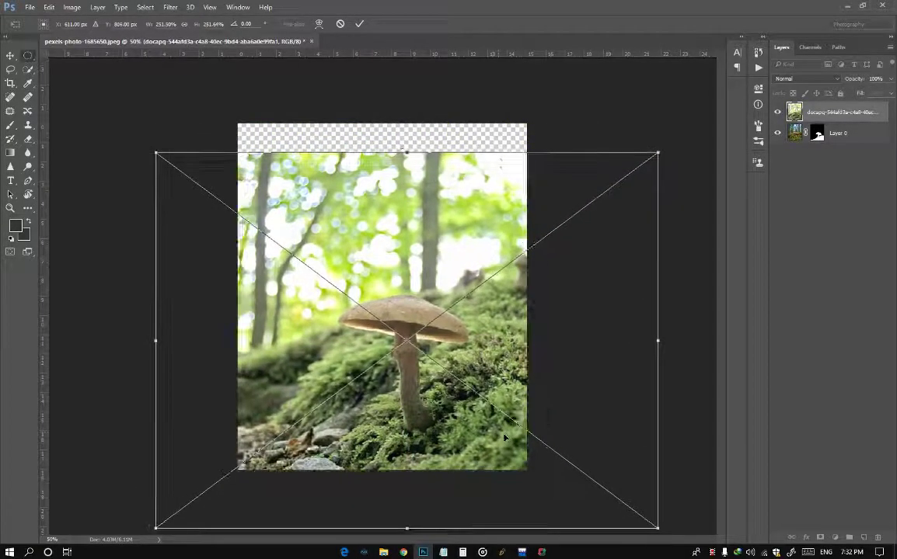
key(Return)
click(819, 537)
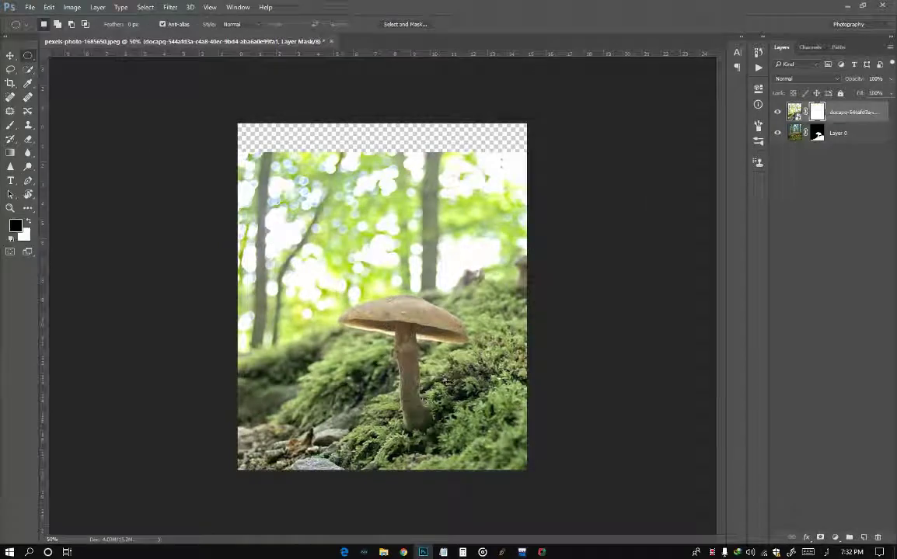
click(10, 124)
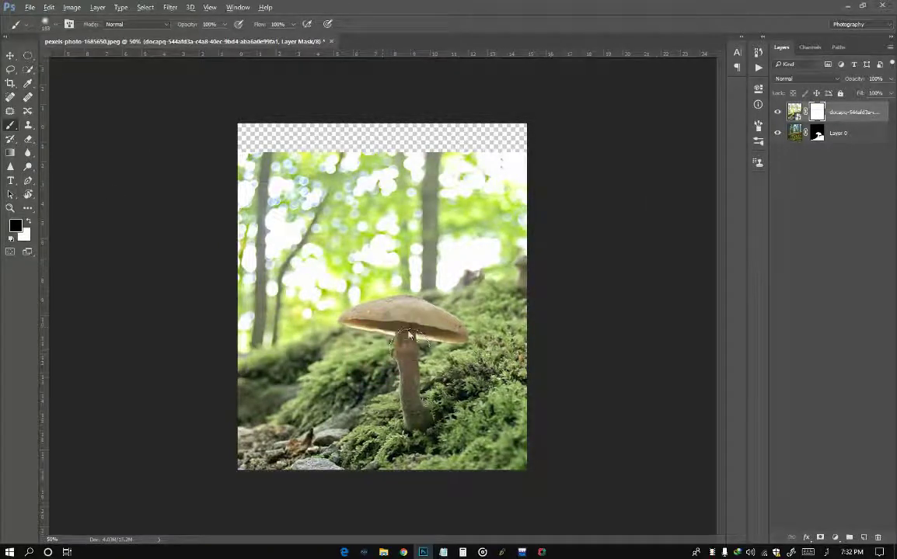
Step: Invert the docapq mask to black, move the layer below Layer 0, and target its mask with white
key(ctrl+i)
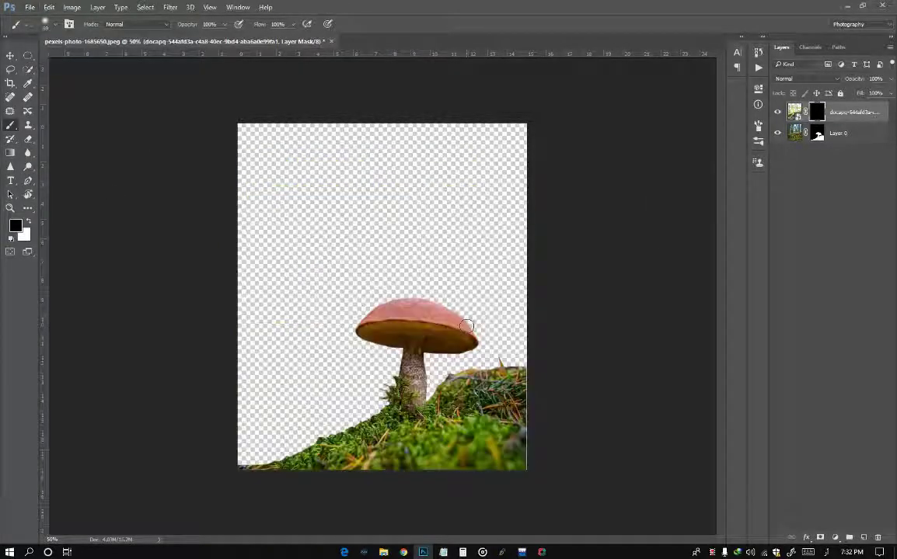
drag(794, 112, 794, 140)
key(ctrl+0)
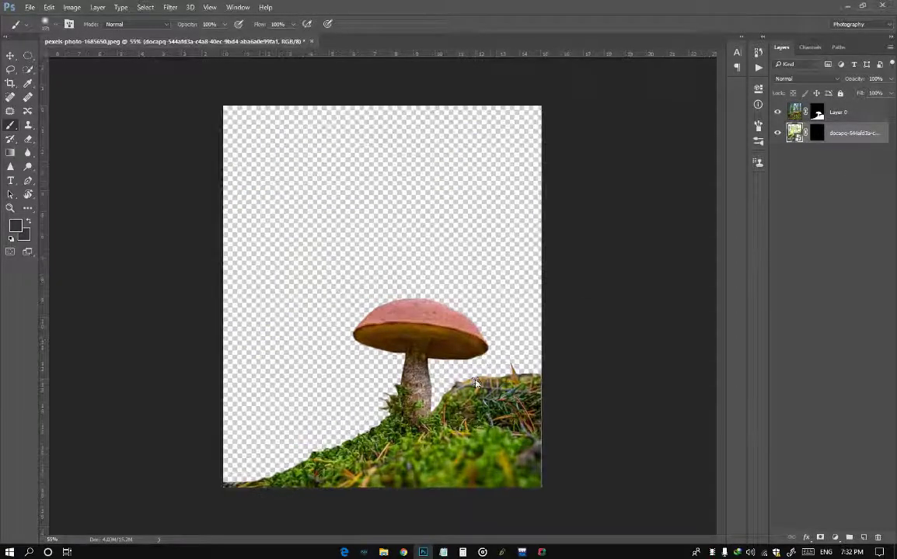
click(520, 389)
click(427, 214)
click(817, 133)
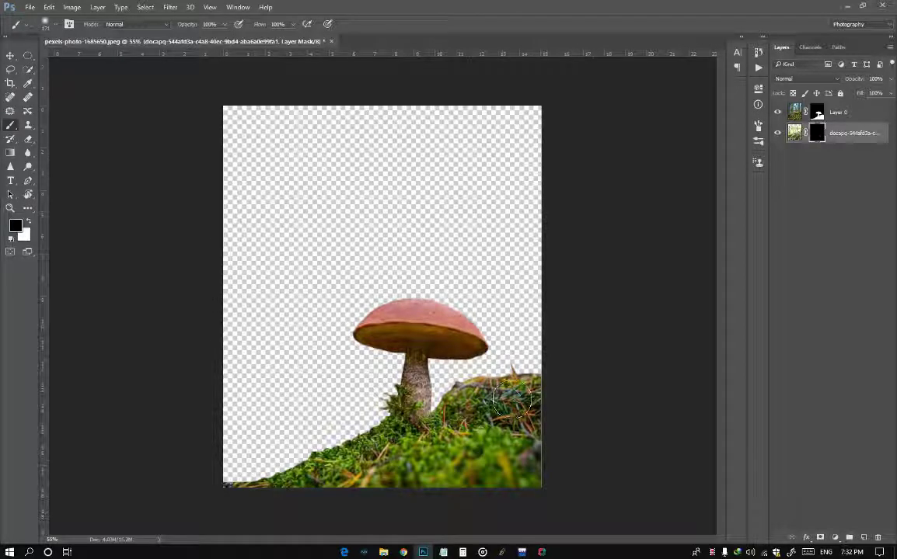
key(x)
Step: Paint white on the mask to reveal grass around the mushroom, then undo those strokes
click(481, 379)
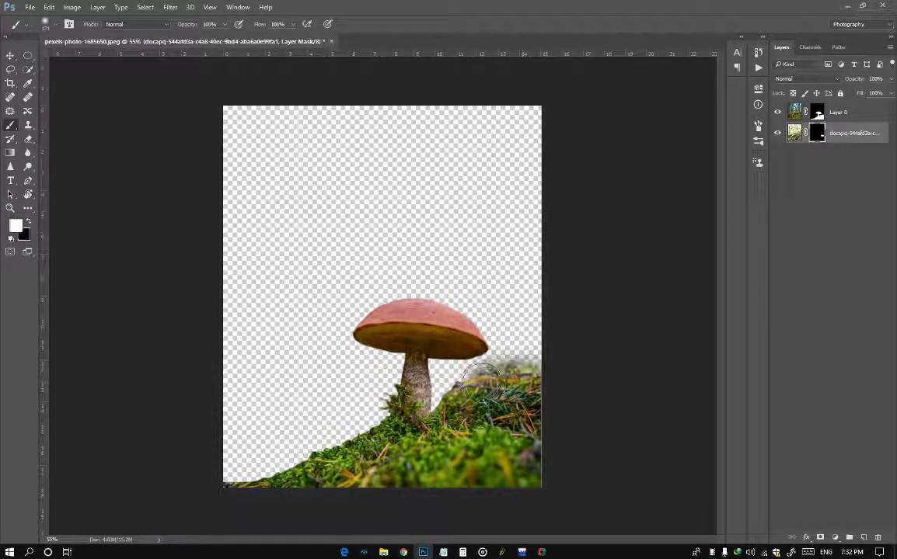
drag(481, 380, 542, 379)
mouse_move(464, 404)
mouse_down()
mouse_move(431, 388)
mouse_move(400, 392)
mouse_move(206, 490)
mouse_move(241, 466)
mouse_up()
mouse_move(528, 365)
mouse_down()
mouse_move(478, 318)
mouse_move(447, 310)
mouse_move(350, 353)
mouse_move(325, 429)
mouse_move(233, 389)
mouse_move(342, 357)
mouse_move(225, 365)
mouse_move(295, 387)
mouse_up()
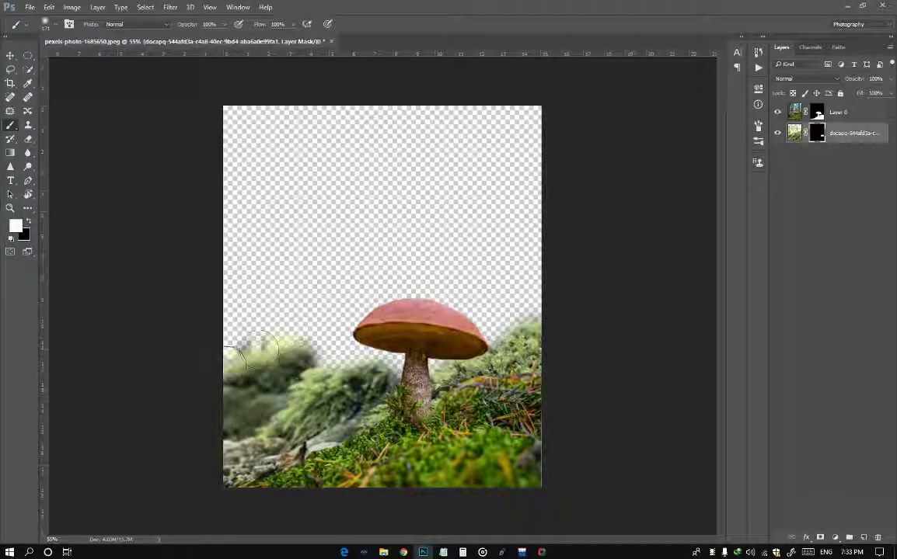
key(ctrl+alt+z)
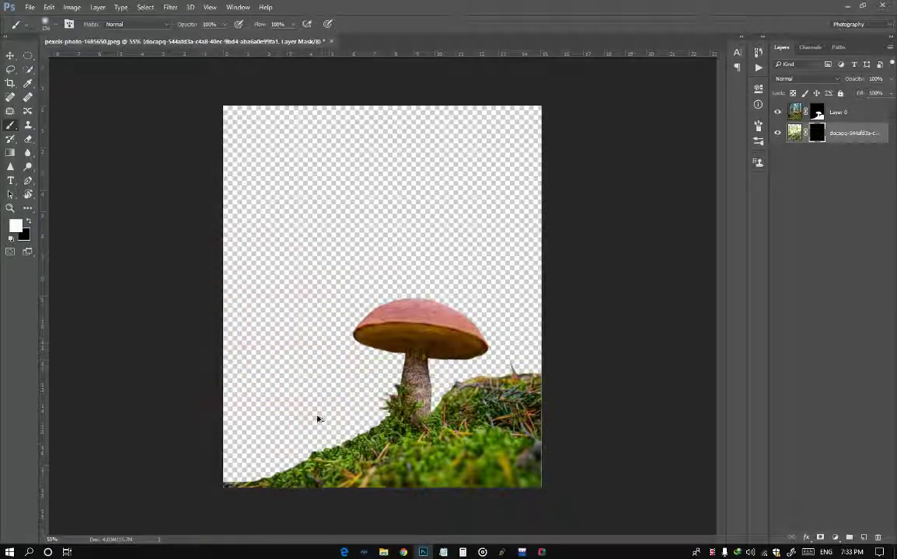
Step: Reveal moss and rocks on both slopes, undoing a stray stroke over the tree trunks
drag(350, 380, 233, 451)
mouse_move(466, 439)
mouse_down()
mouse_move(560, 430)
mouse_move(400, 490)
mouse_move(220, 460)
mouse_up()
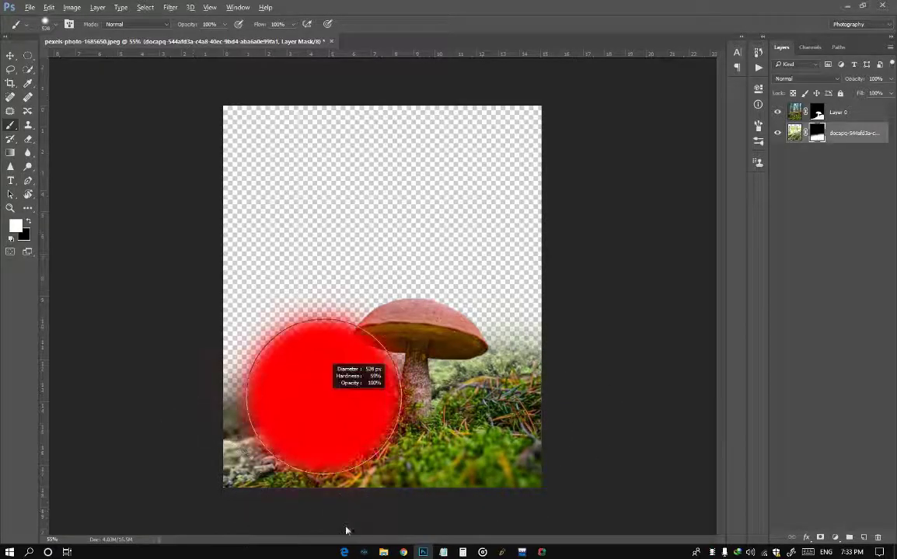
mouse_move(320, 389)
mouse_down()
mouse_move(216, 464)
mouse_move(494, 370)
mouse_move(565, 295)
mouse_up()
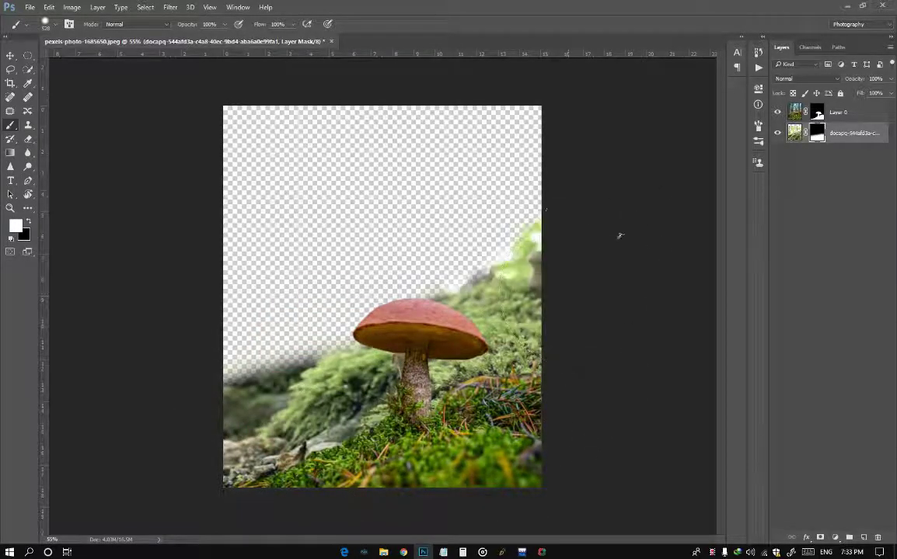
scroll(619, 237, down, 1)
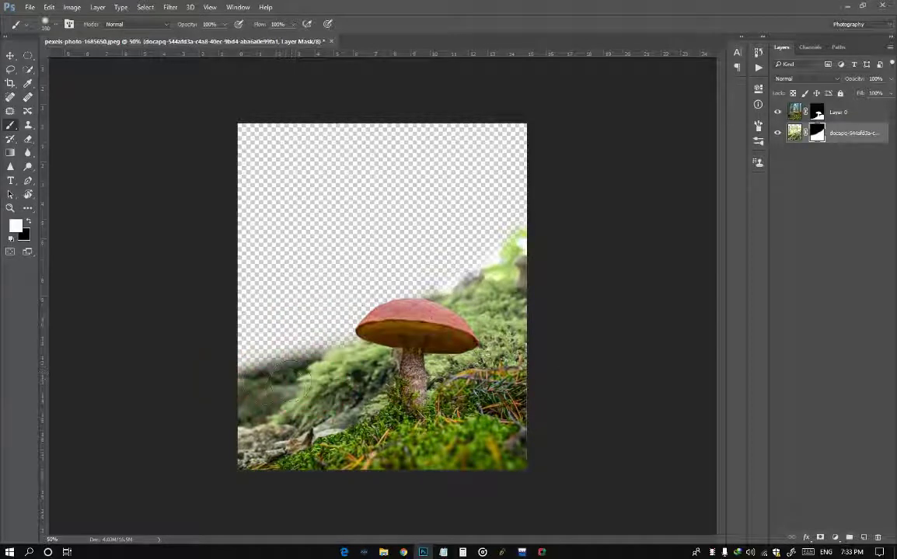
drag(245, 335, 256, 338)
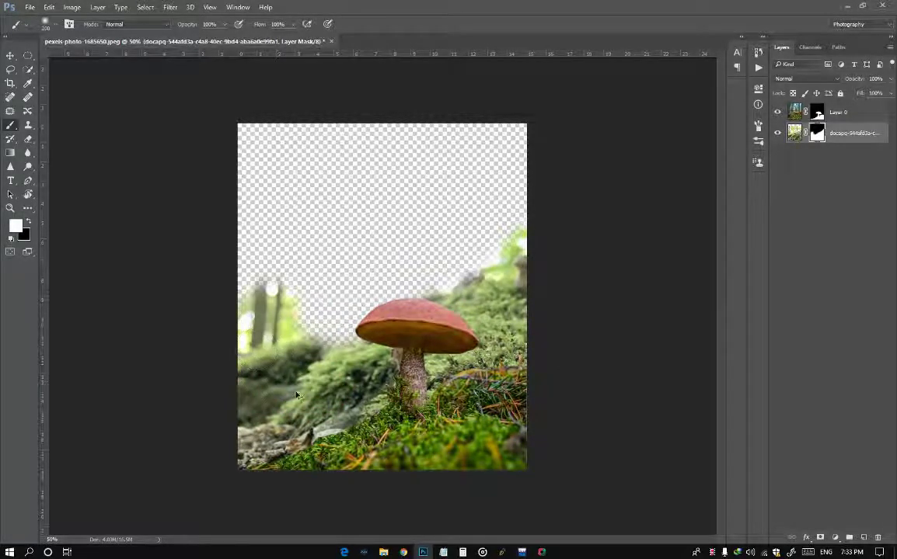
key(ctrl+z)
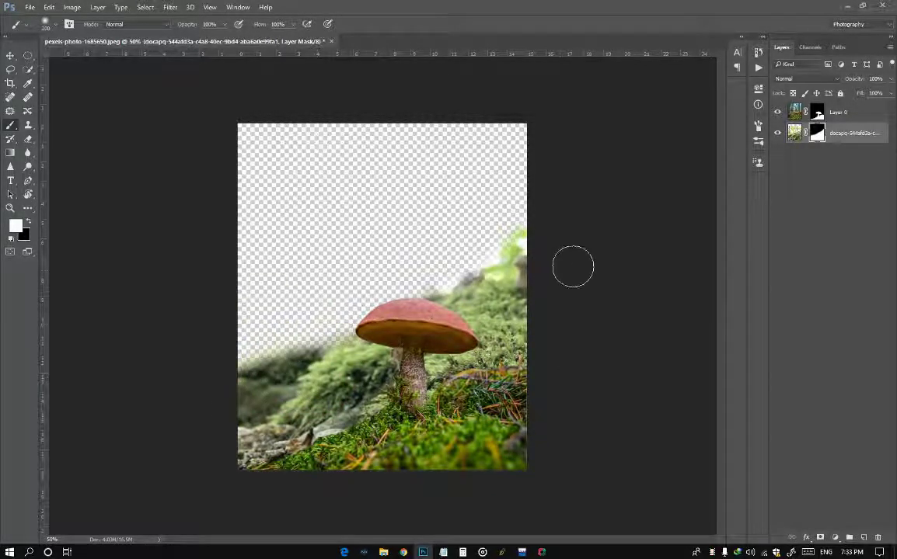
scroll(572, 266, down, 2)
Step: Add a Brightness/Contrast adjustment lowering brightness and setting contrast to 15
click(834, 537)
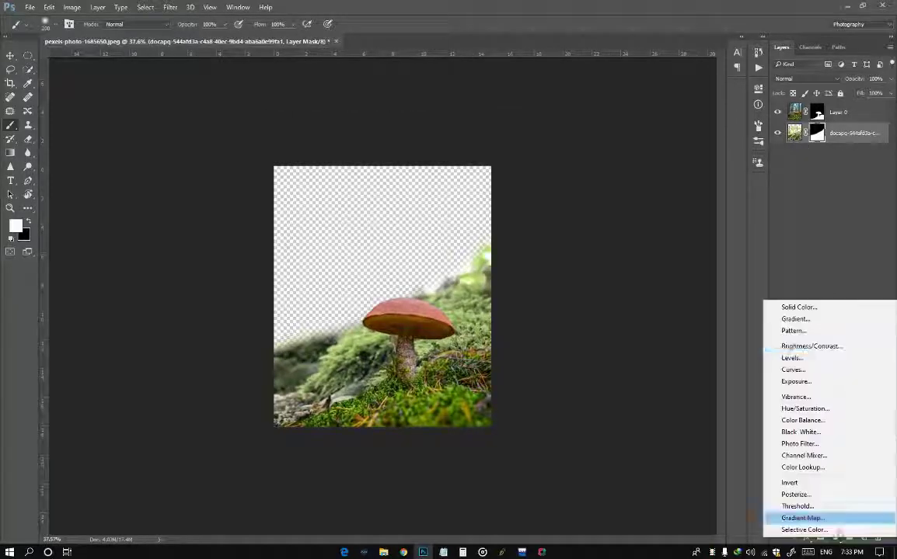
click(800, 344)
drag(642, 146, 625, 150)
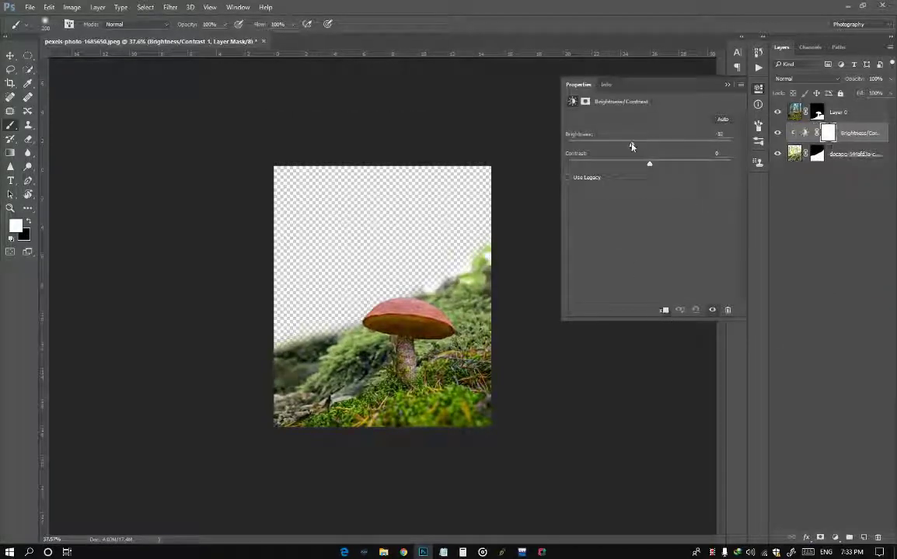
drag(698, 168, 662, 176)
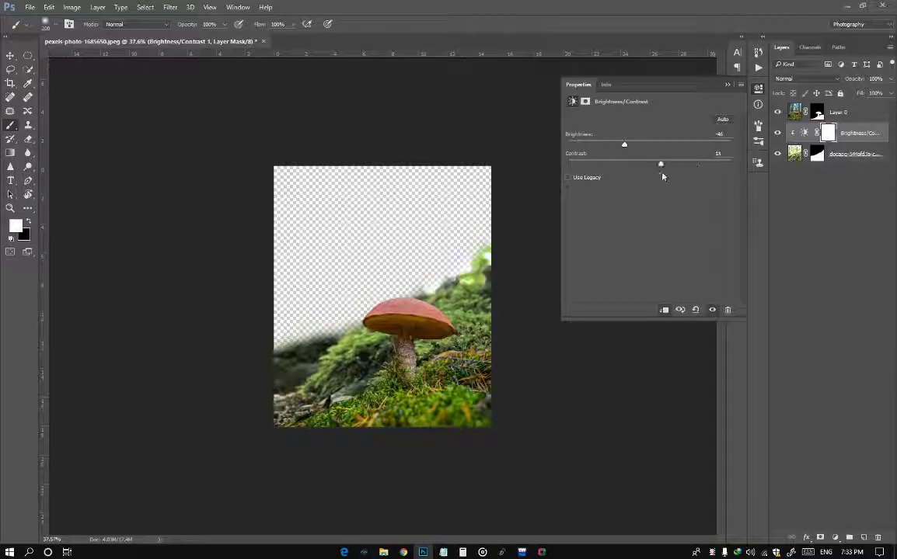
click(795, 154)
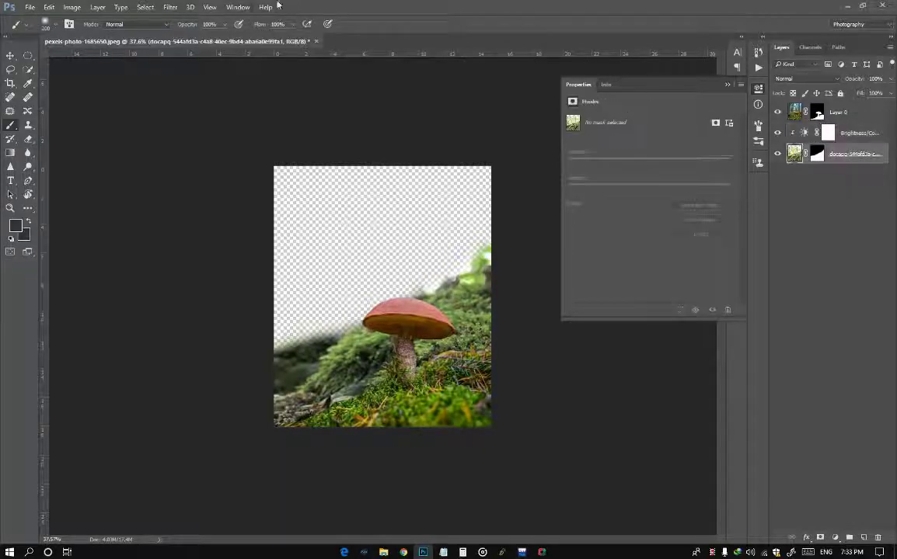
Step: Add a Hue/Saturation adjustment boosting the forest background's saturation, then compare by toggling visibility
click(835, 537)
click(849, 416)
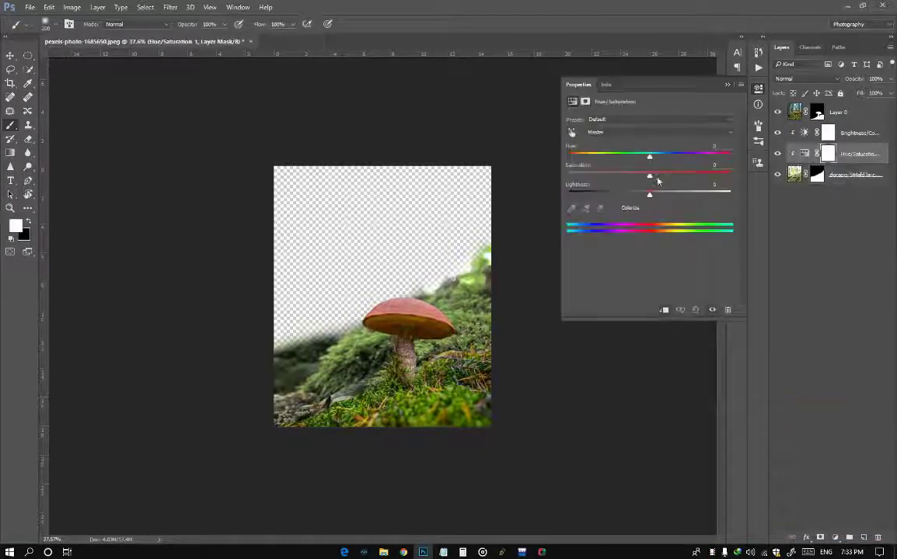
drag(651, 177, 691, 177)
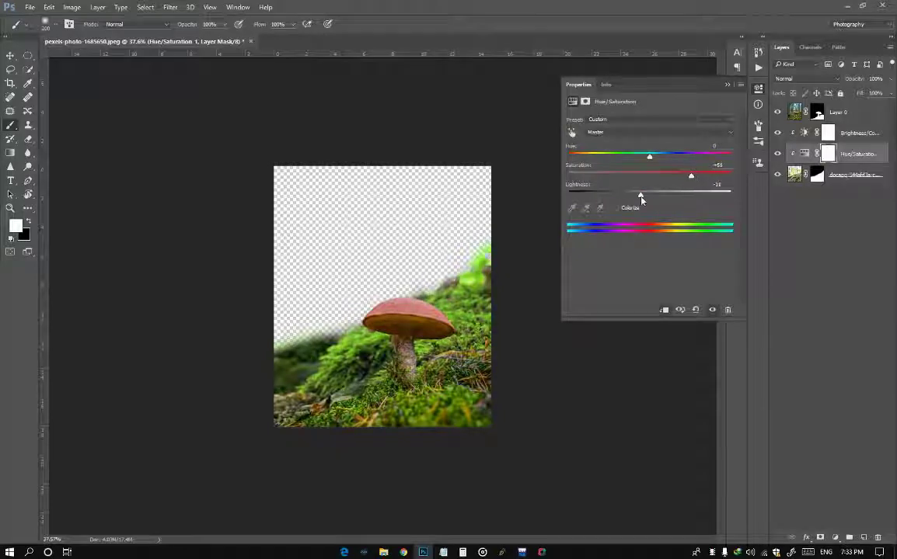
double_click(649, 84)
key(ctrl+plus)
key(ctrl+plus)
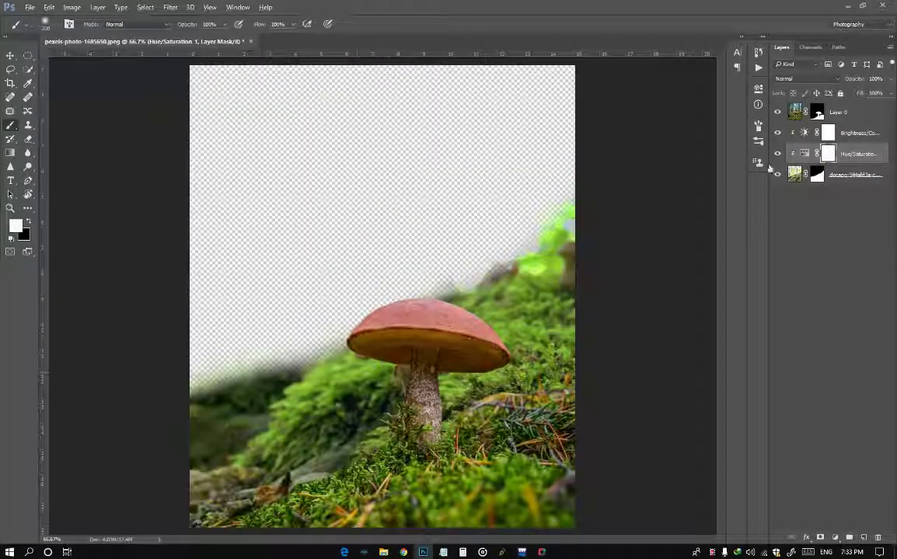
click(777, 175)
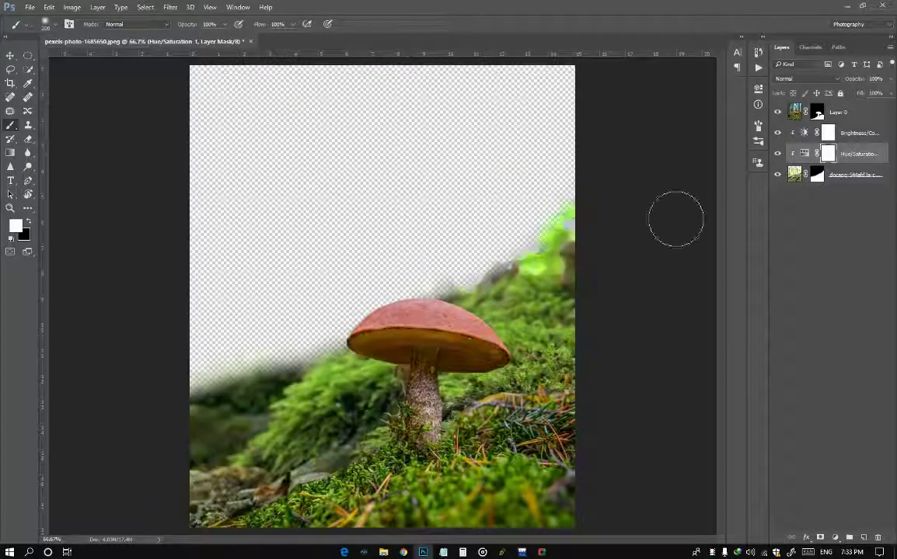
key(ctrl+minus)
key(ctrl+minus)
key(ctrl+plus)
Step: Select pexels-photo-167698.jpeg in the STOCKS folder and drag it into the composition
click(846, 6)
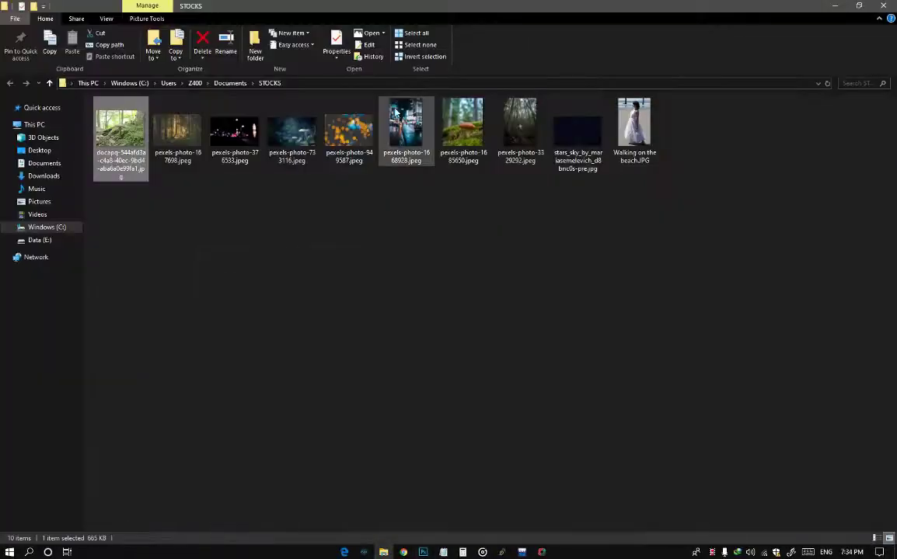
click(177, 132)
drag(179, 155, 491, 338)
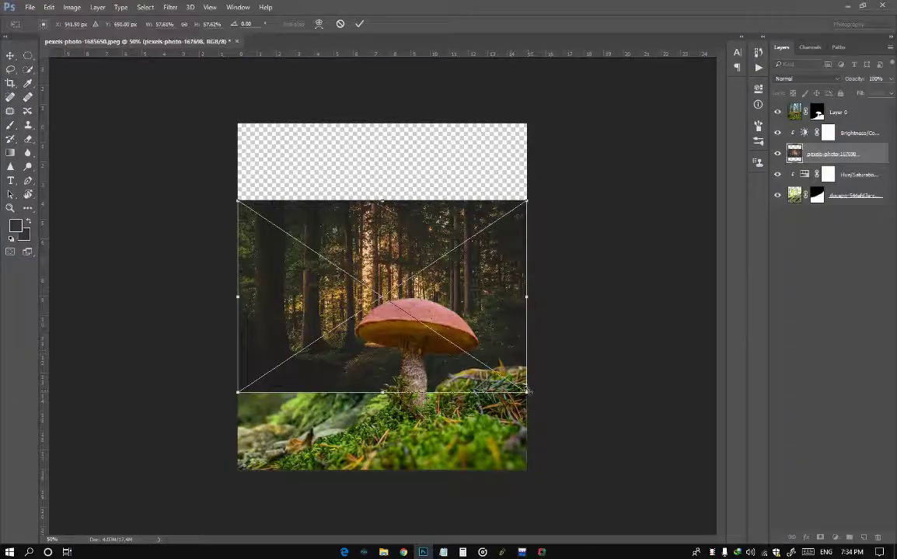
Step: Enlarge the dark forest photo to fill the canvas and move it to the bottom of the layer stack
mouse_move(526, 392)
mouse_down()
mouse_move(629, 450)
mouse_move(716, 520)
mouse_up()
key(ctrl+minus)
key(ctrl+minus)
key(ctrl+minus)
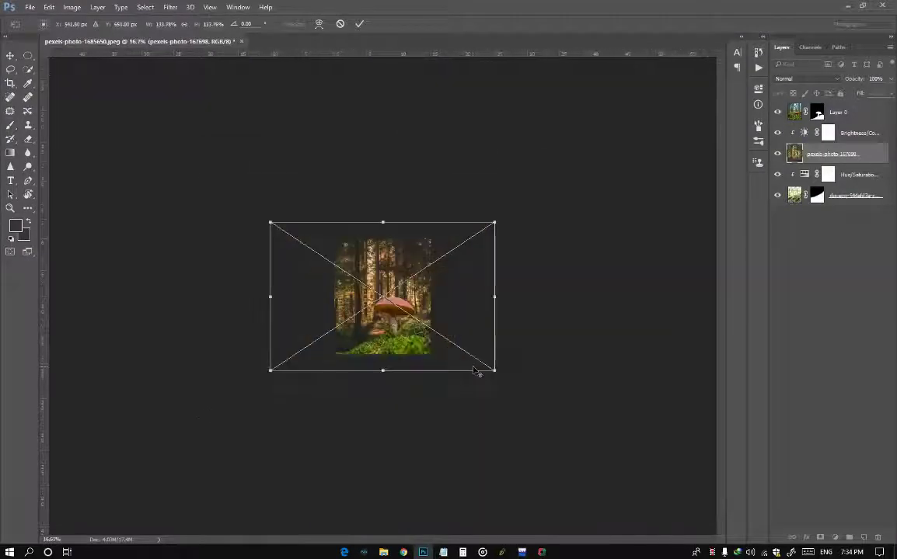
key(Return)
key(ctrl+plus)
key(ctrl+plus)
key(ctrl+plus)
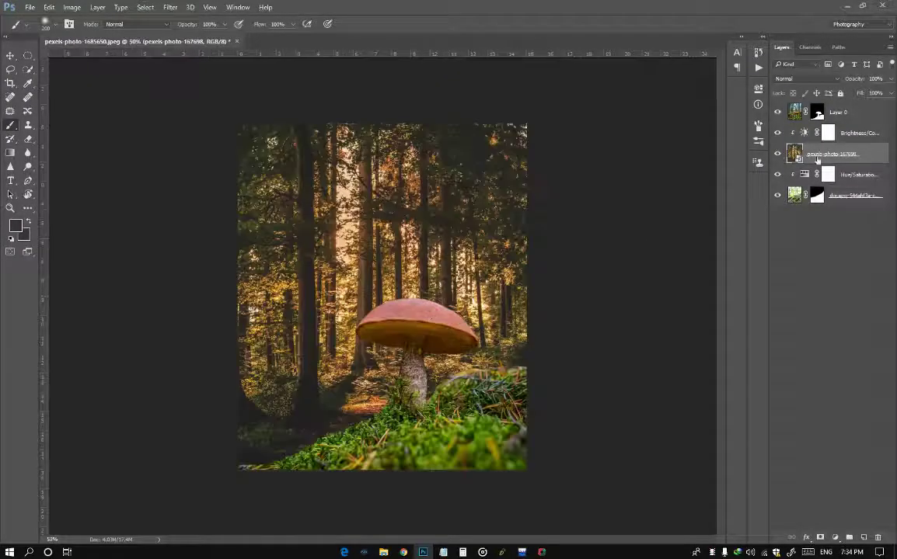
drag(832, 154, 820, 225)
key(ctrl+minus)
key(b)
key(ctrl+plus)
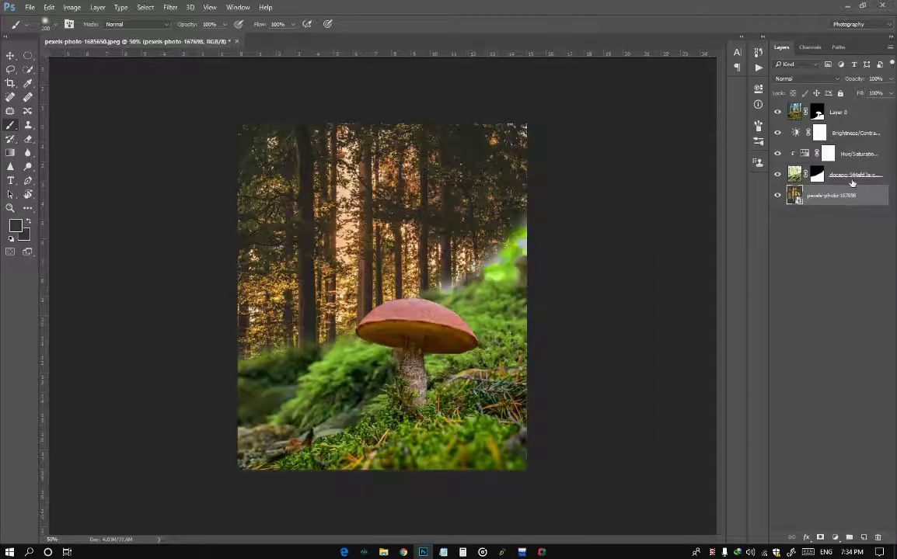
Step: Rasterize the forest photo layer and soften it with a 9.0 px Gaussian Blur
right_click(832, 196)
click(711, 243)
click(177, 7)
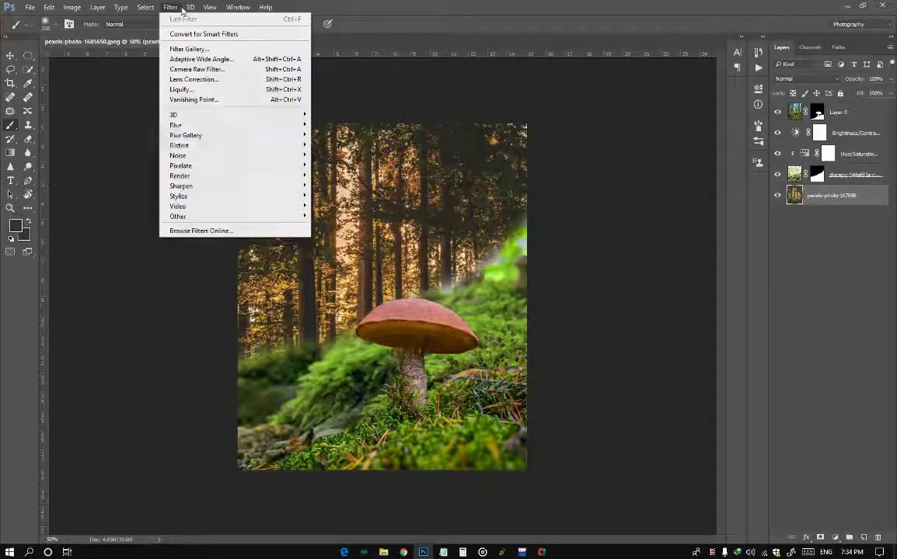
mouse_move(175, 125)
click(340, 165)
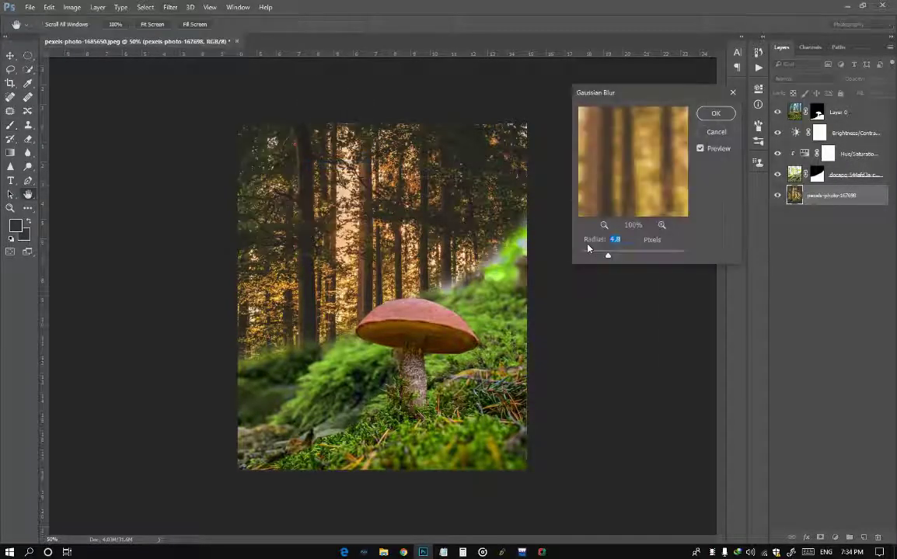
mouse_move(606, 254)
mouse_down()
mouse_move(632, 255)
mouse_move(616, 258)
mouse_up()
click(714, 114)
key(b)
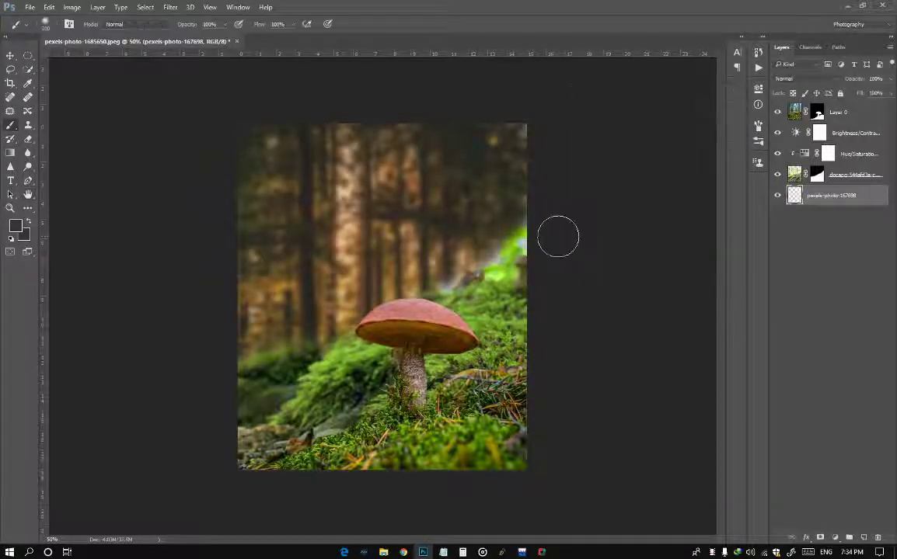
key(ctrl+plus)
Step: Paint black with a soft, enlarged brush on the docapq mask over the upper-right bright green patch
click(817, 175)
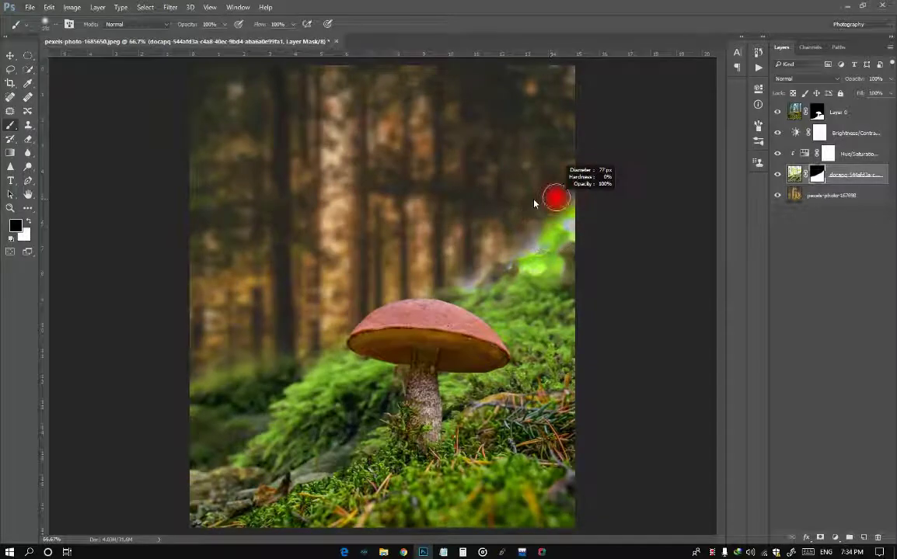
mouse_move(561, 222)
mouse_down()
mouse_move(544, 237)
mouse_move(466, 249)
mouse_up()
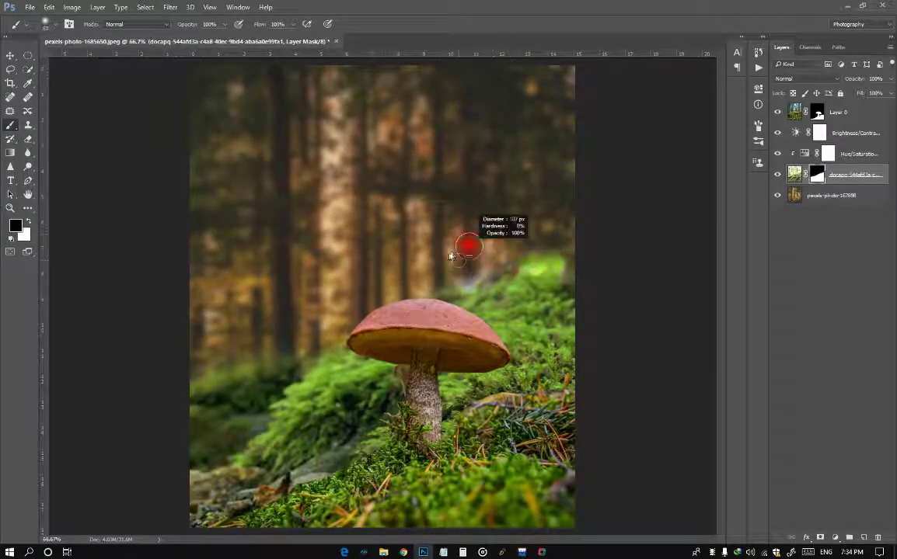
scroll(465, 256, down, 1)
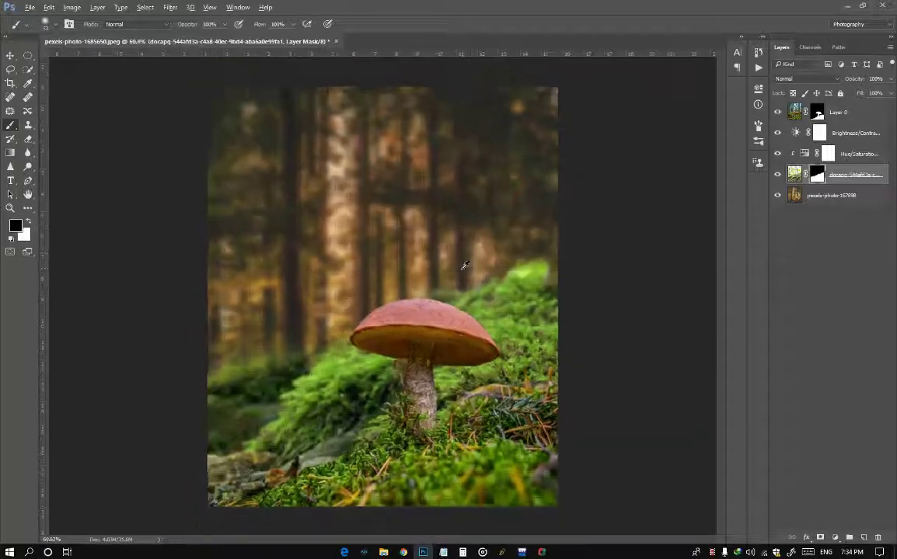
scroll(438, 291, up, 2)
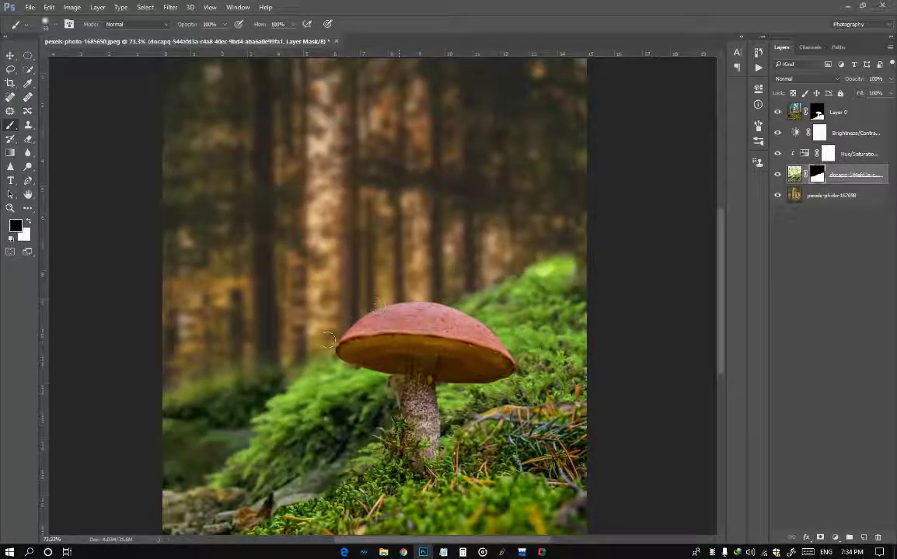
drag(164, 400, 186, 381)
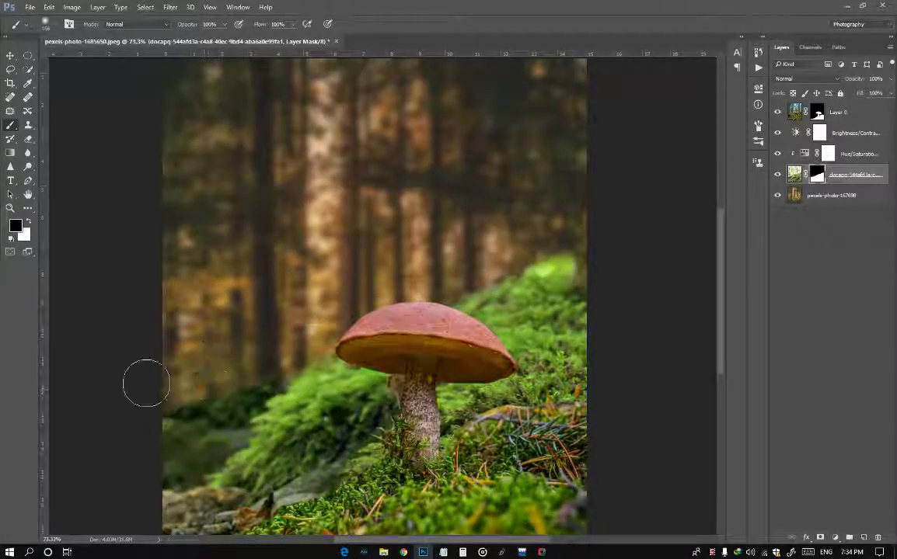
scroll(418, 273, down, 3)
scroll(420, 280, up, 1)
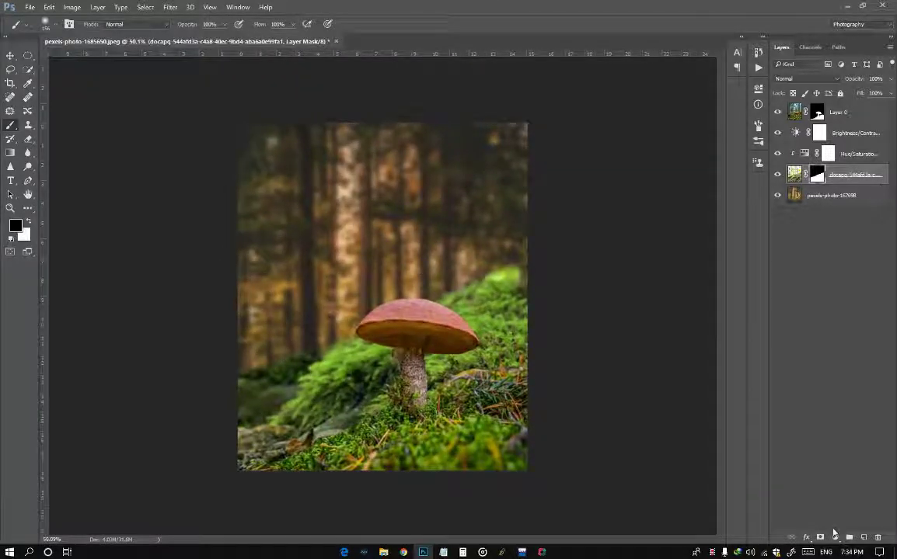
click(834, 536)
Step: Add a Brightness/Contrast adjustment above the forest with brightness cut to about -91
click(831, 195)
click(834, 536)
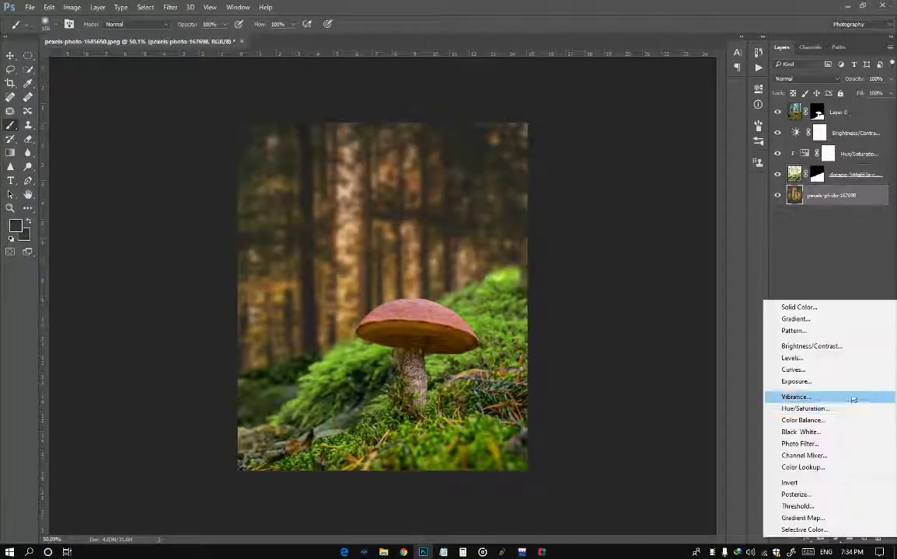
click(811, 346)
drag(648, 145, 600, 146)
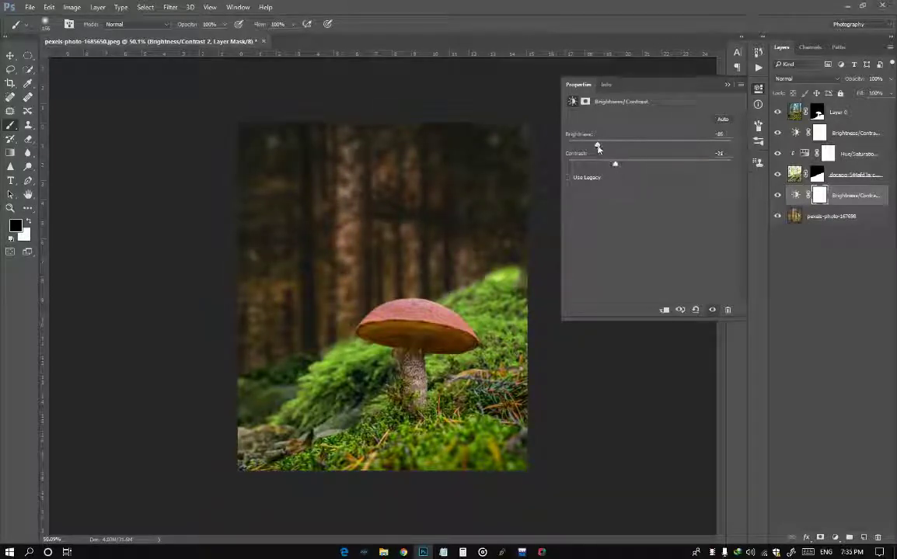
click(757, 88)
Step: Add a Color Lookup adjustment using NightFromDay.CUBE to grade the forest to night
click(834, 536)
click(808, 466)
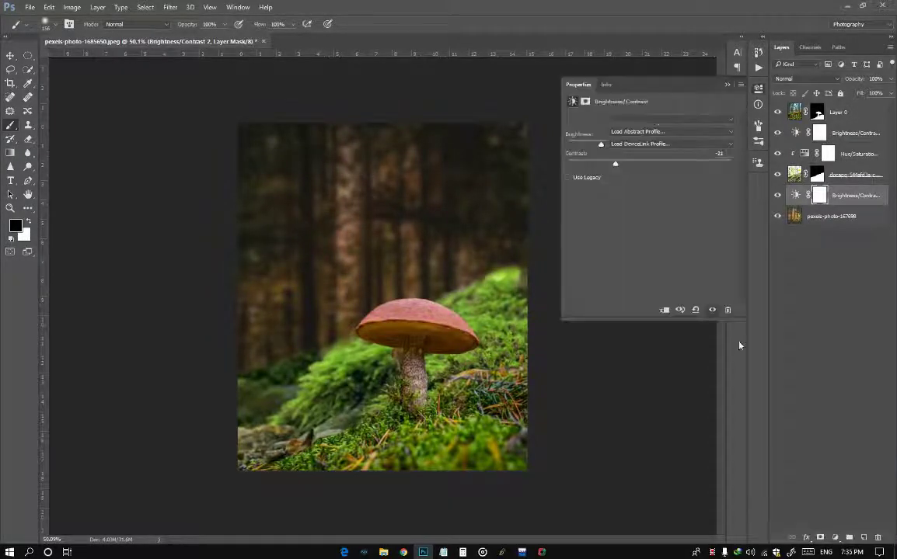
click(657, 119)
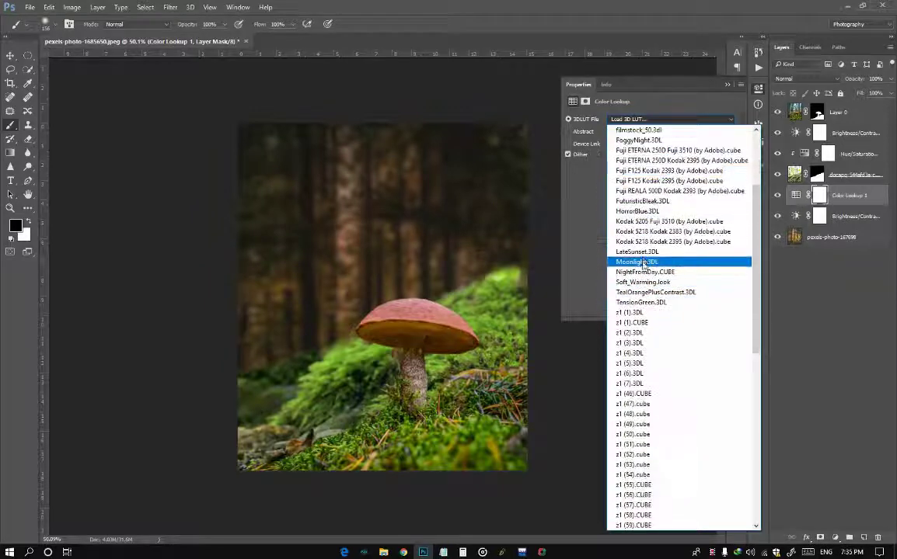
click(659, 260)
click(726, 85)
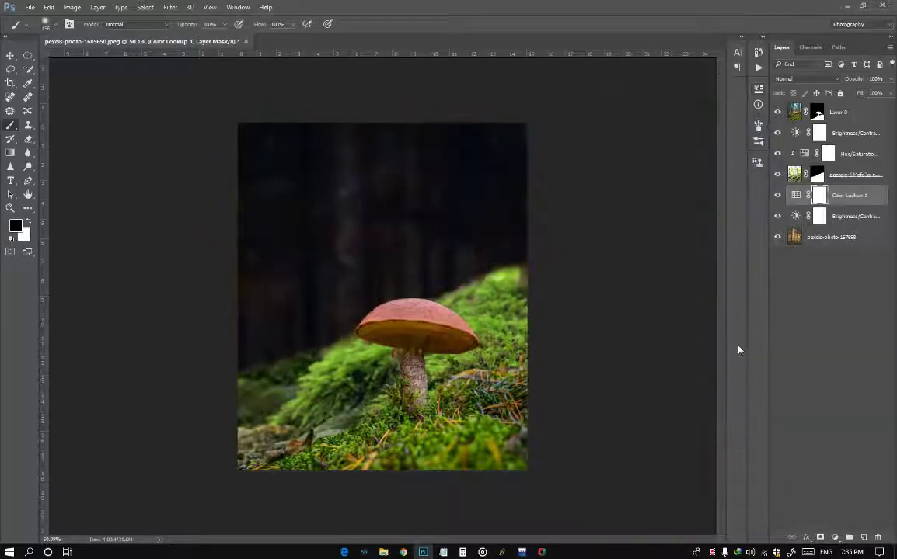
click(825, 79)
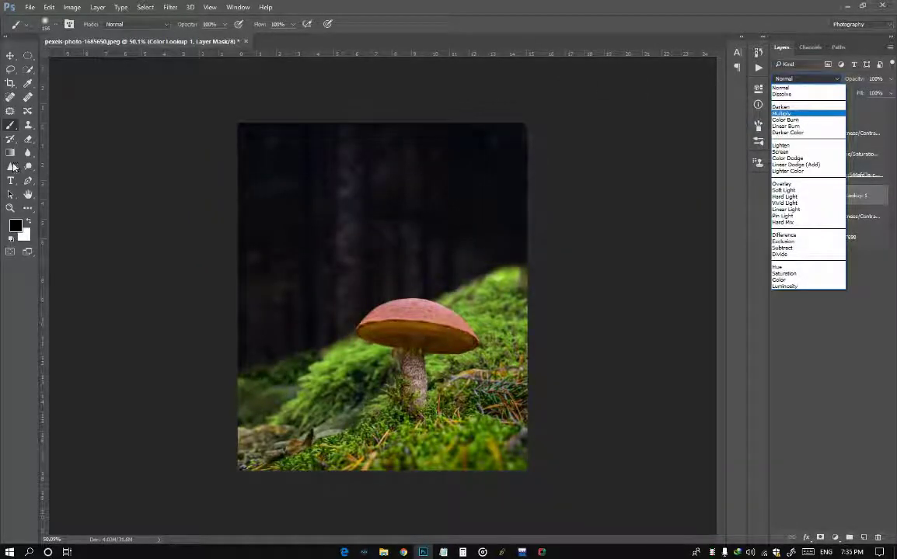
key(Escape)
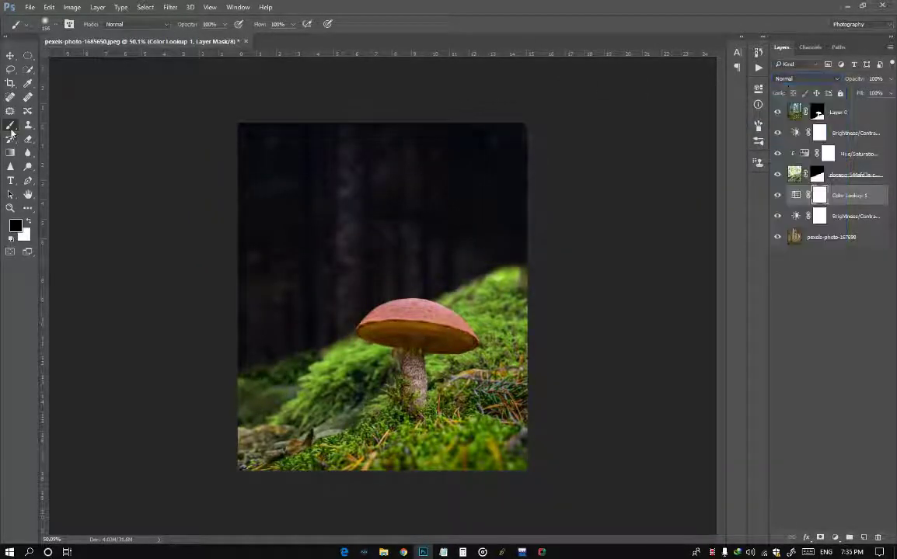
Step: Paint the lookup's mask with a large brush to keep the night grade off the mushroom
drag(486, 319, 536, 307)
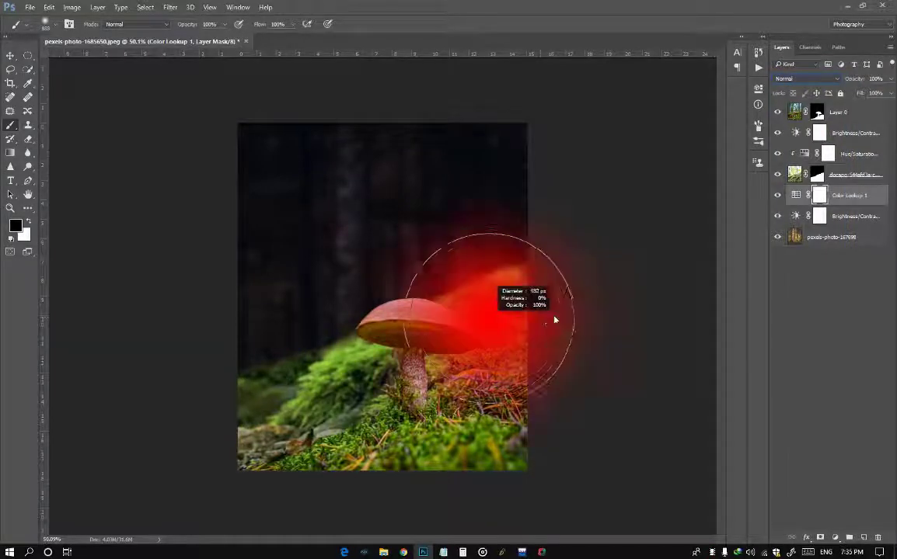
click(399, 314)
key(ctrl+z)
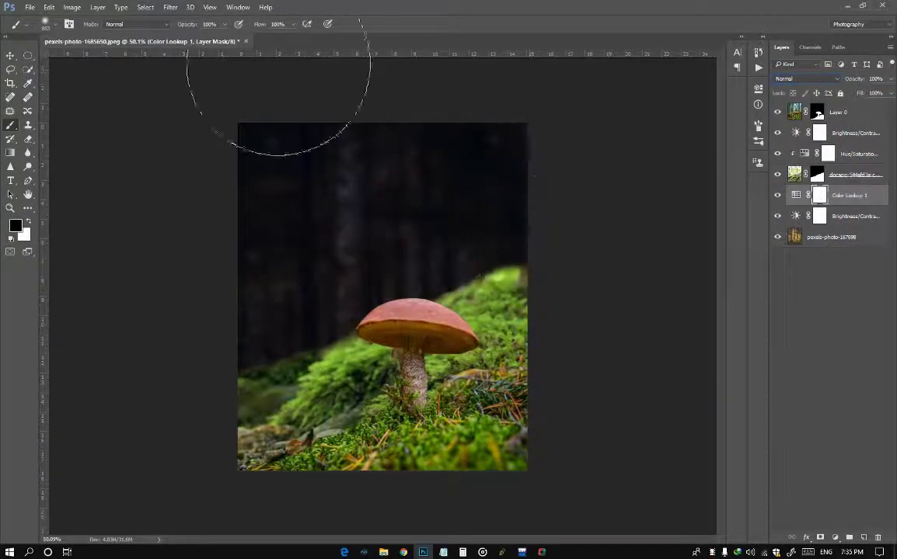
drag(396, 320, 395, 390)
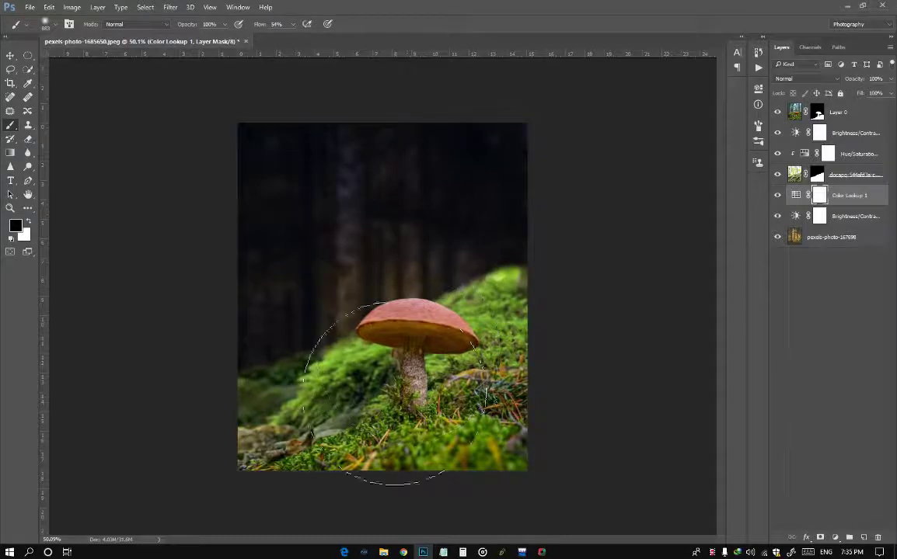
scroll(382, 296, up, 2)
click(855, 174)
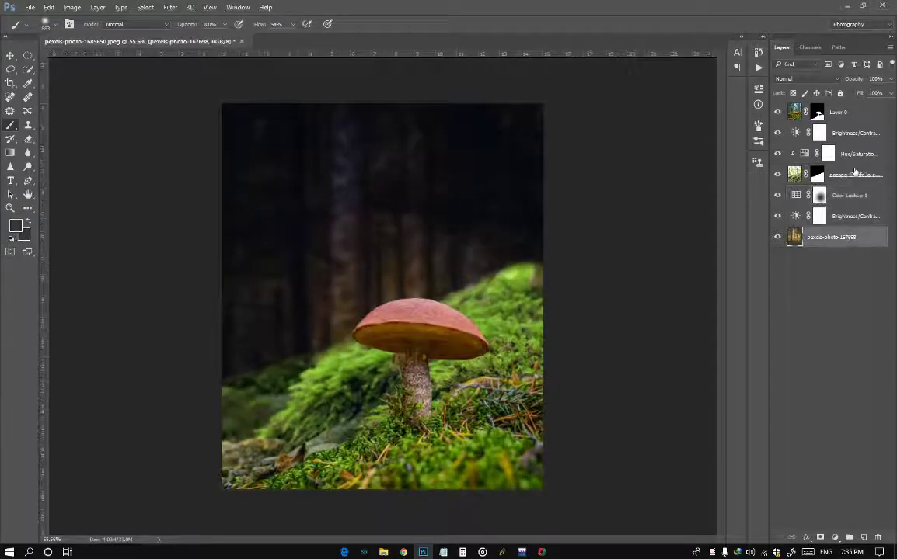
Step: Add a Brightness/Contrast adjustment to the moss, brightness around -96, to match the forest
click(835, 537)
click(857, 351)
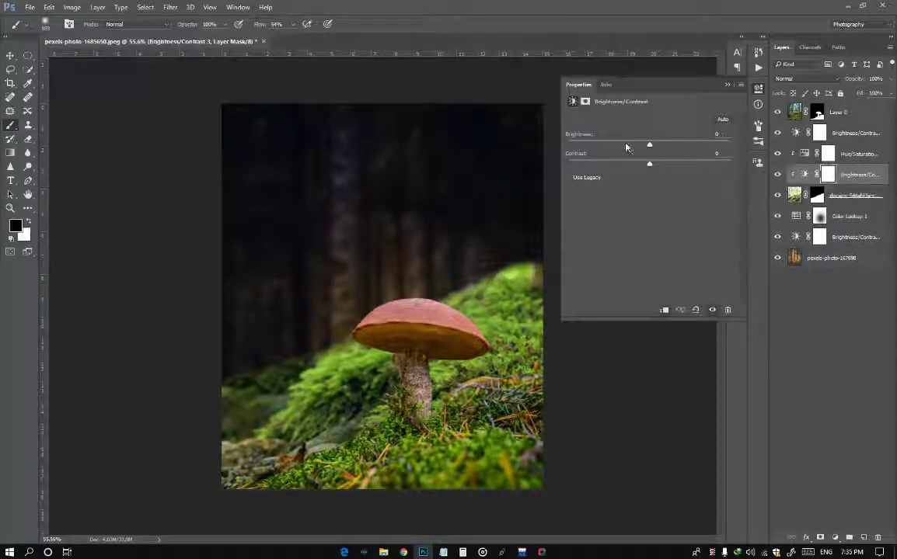
mouse_move(649, 144)
mouse_down()
mouse_move(580, 145)
mouse_move(599, 165)
mouse_move(684, 176)
mouse_move(619, 180)
mouse_up()
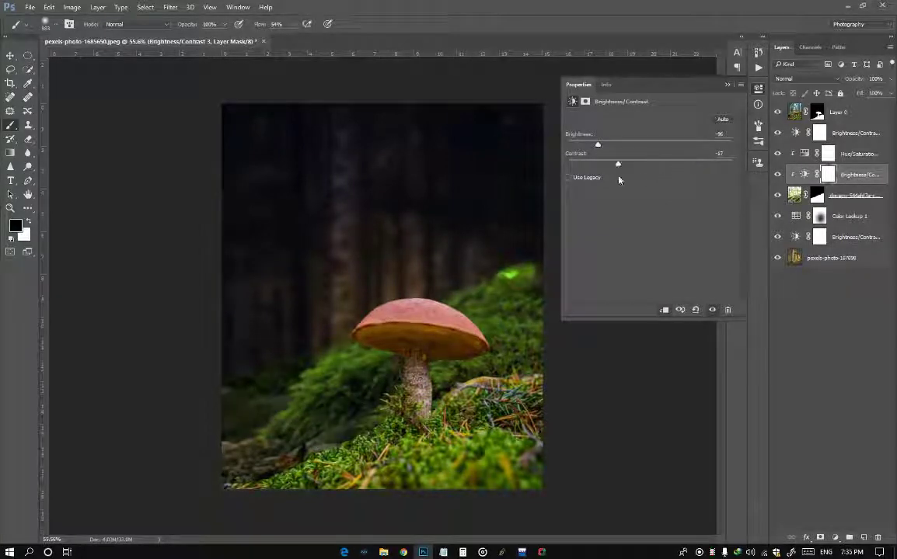
click(654, 77)
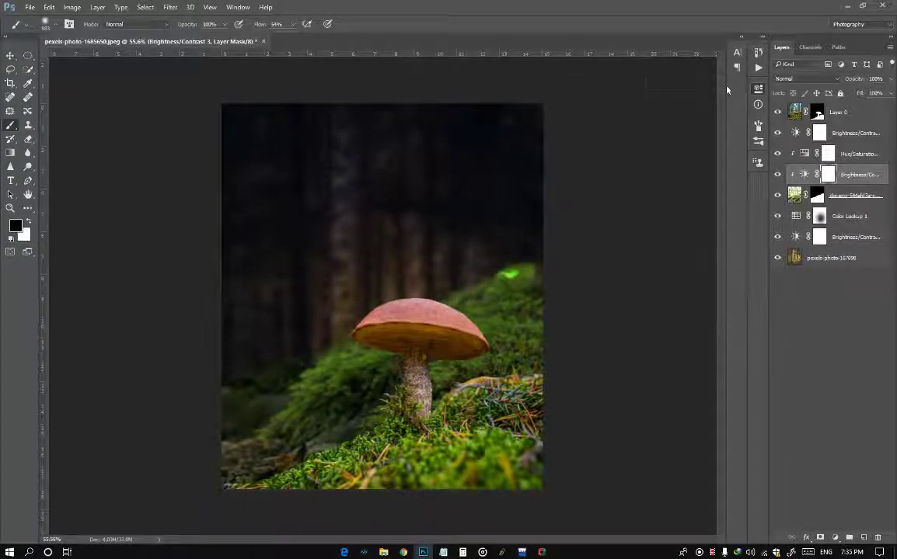
click(835, 537)
key(Escape)
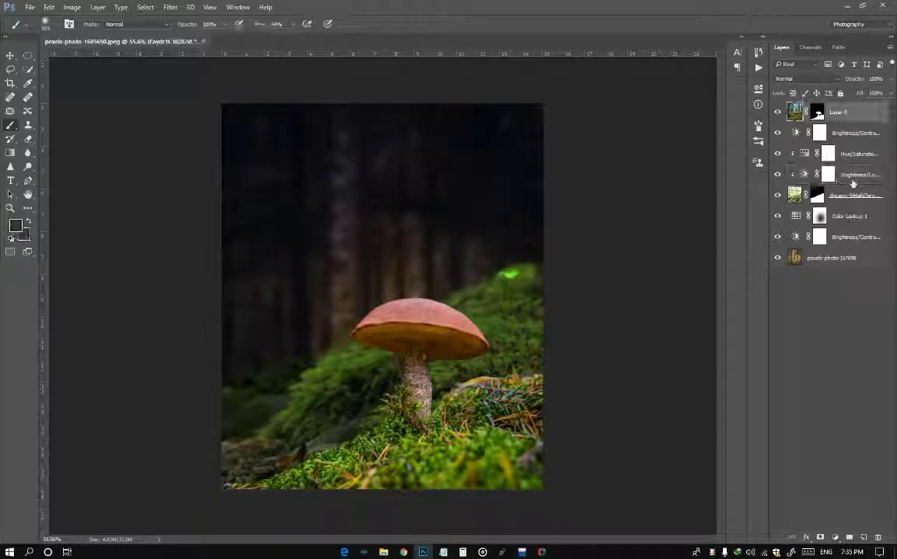
Step: With default black/white colours, mask out the pine needles beside the mushroom stem
right_click(817, 115)
click(821, 149)
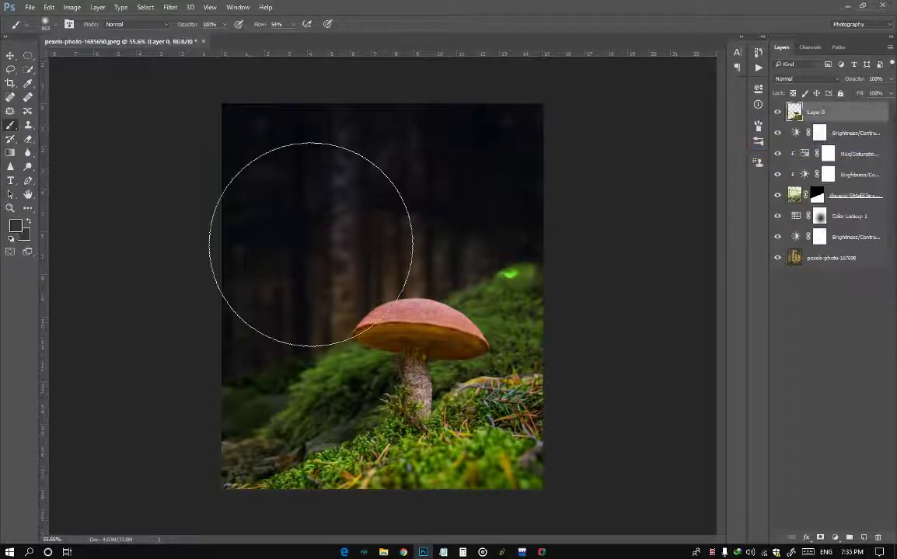
key(ctrl+z)
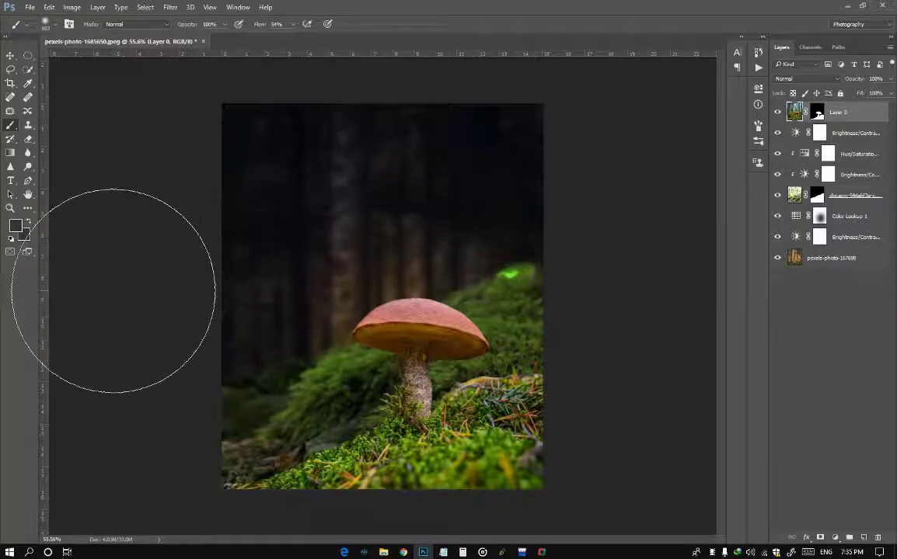
key(d)
scroll(350, 370, up, 2)
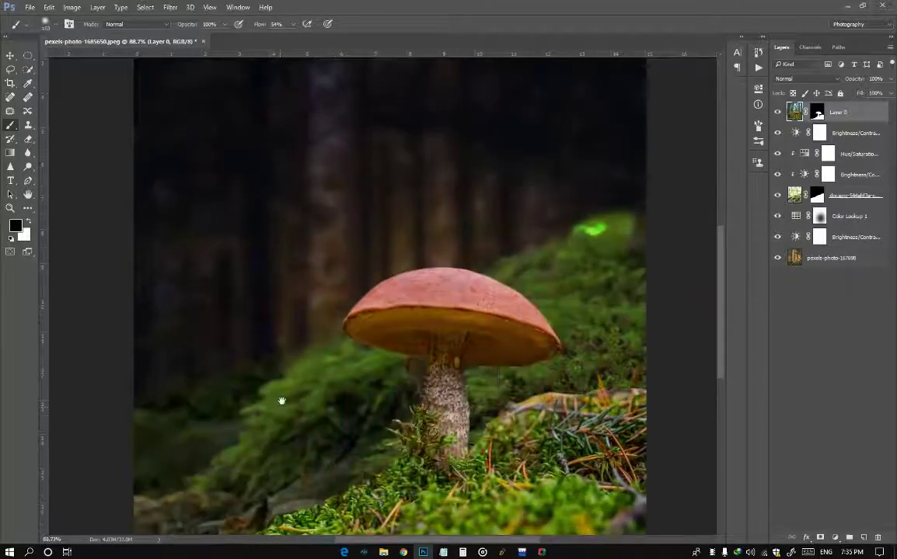
scroll(287, 365, down, 3)
scroll(307, 303, up, 3)
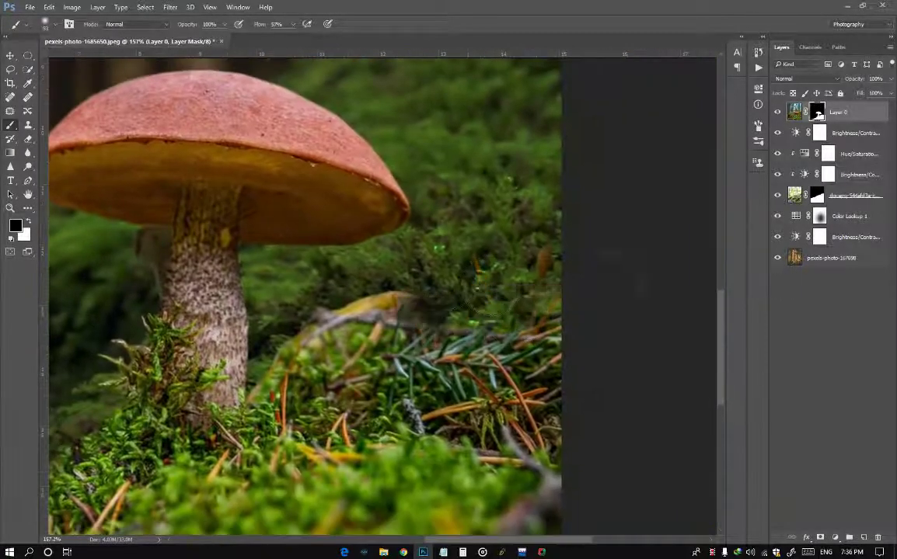
mouse_move(342, 317)
mouse_down()
mouse_move(284, 330)
mouse_move(389, 338)
mouse_move(467, 326)
mouse_move(497, 369)
mouse_move(439, 384)
mouse_move(310, 362)
mouse_up()
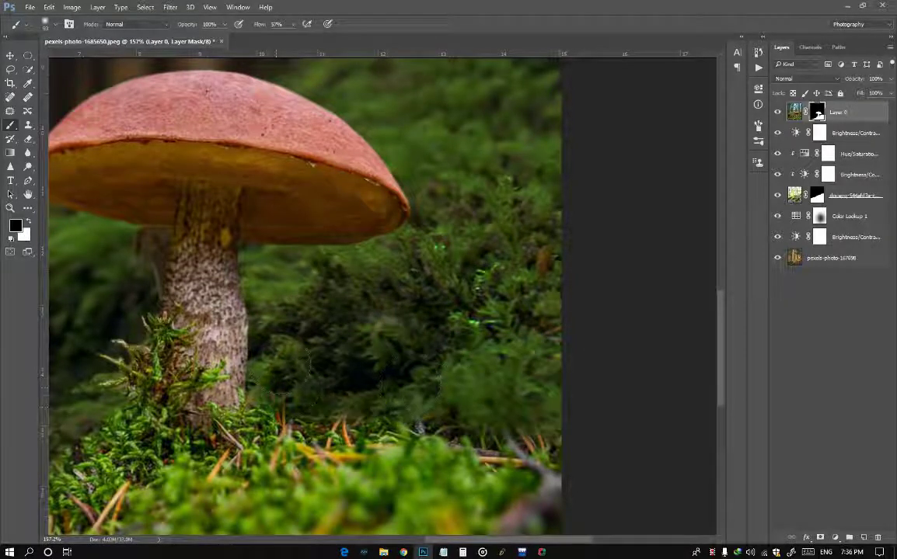
Step: Paint out the orange pine needle, yellow twig, orange twig tips and bluish blades in the moss
scroll(276, 393, up, 2)
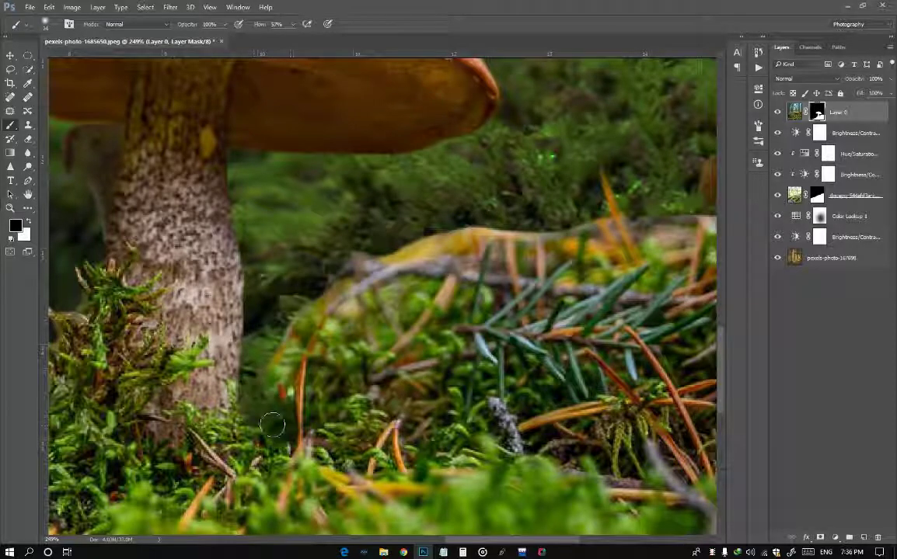
mouse_move(272, 425)
mouse_down()
mouse_move(300, 359)
mouse_move(445, 273)
mouse_move(570, 230)
mouse_up()
scroll(571, 230, right, 3)
scroll(311, 295, right, 3)
mouse_move(234, 264)
mouse_down()
mouse_move(320, 324)
mouse_move(191, 327)
mouse_move(144, 344)
mouse_move(536, 178)
mouse_move(496, 364)
mouse_up()
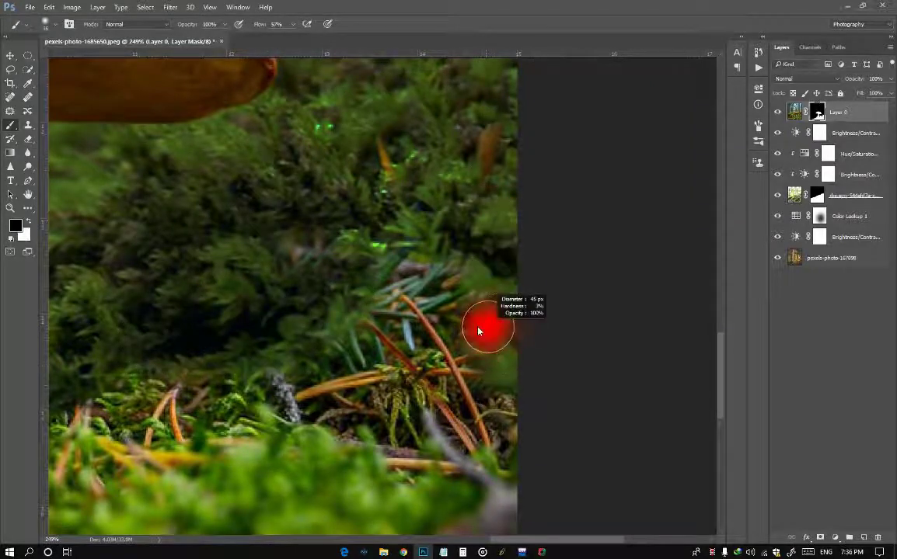
drag(488, 326, 478, 332)
drag(486, 368, 466, 342)
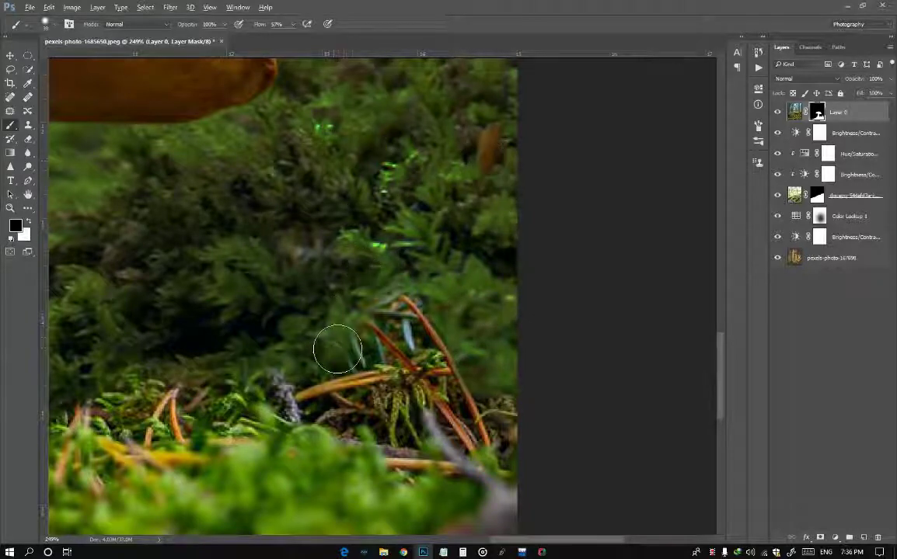
Step: Switch to a smaller brush and paint out the bluish streak in the moss
scroll(342, 346, up, 1)
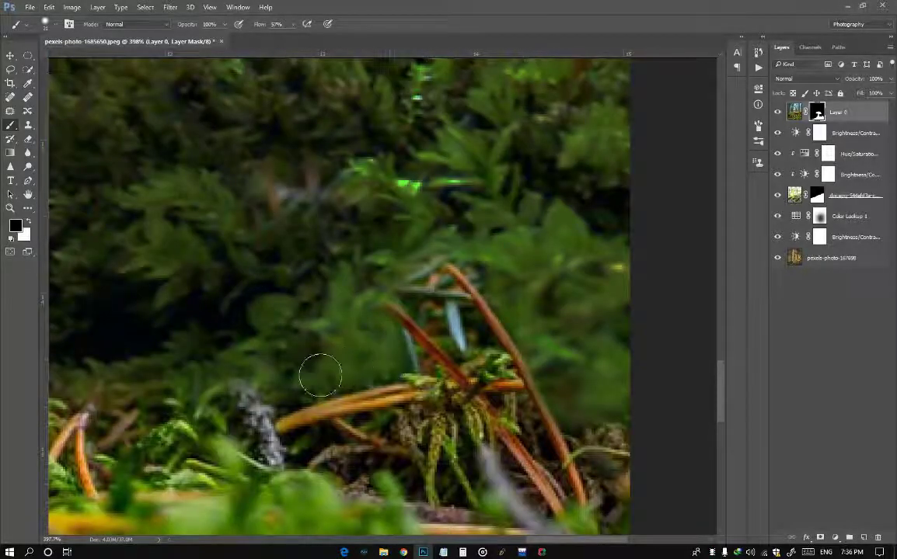
drag(414, 290, 436, 292)
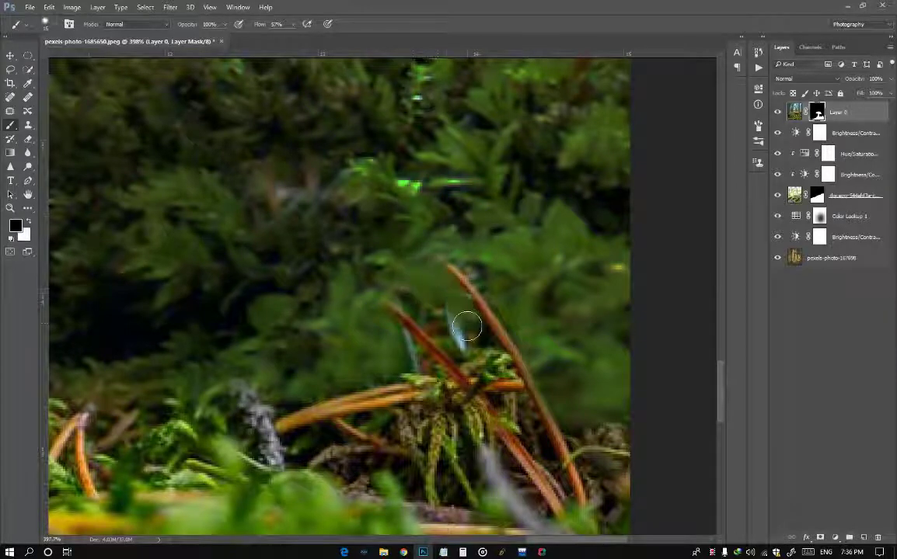
drag(467, 326, 435, 339)
scroll(456, 327, down, 6)
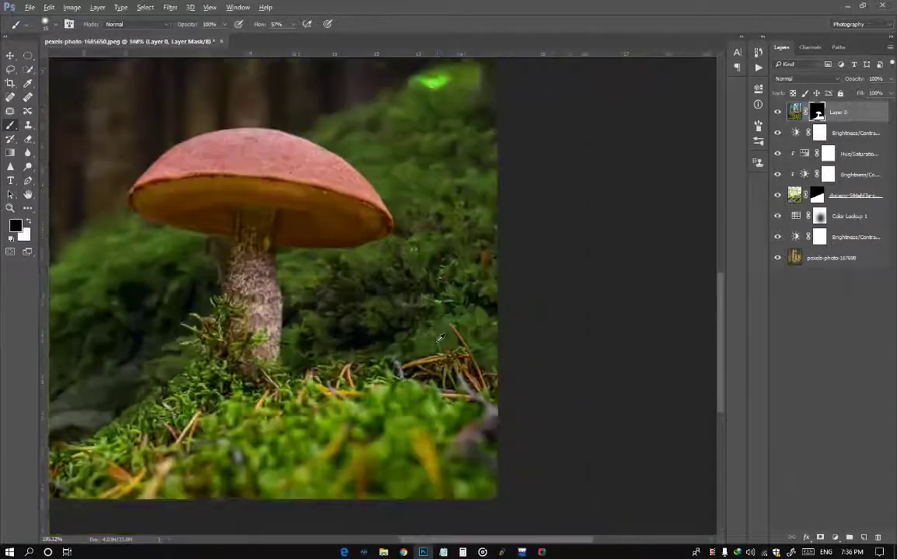
scroll(457, 328, down, 1)
scroll(456, 328, down, 3)
scroll(457, 328, down, 1)
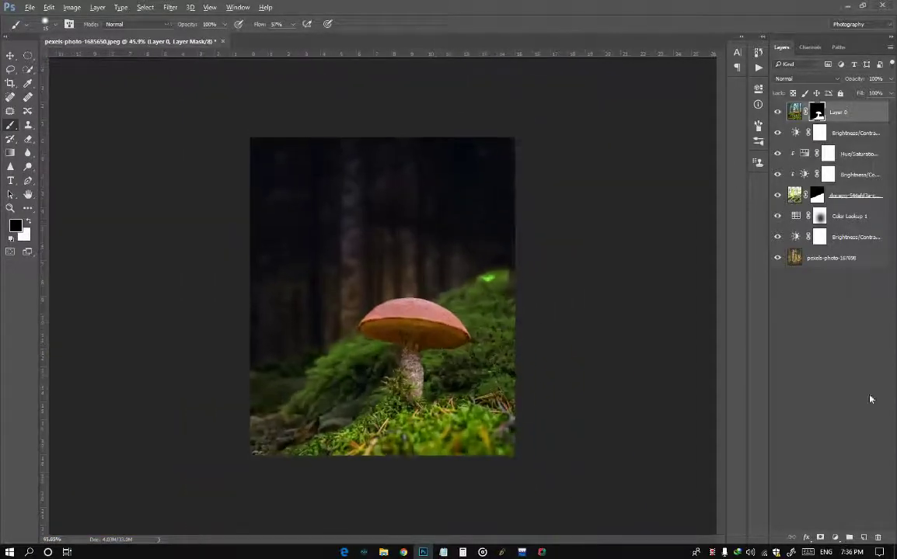
click(825, 538)
click(777, 342)
Step: Lower the mushroom adjustment's brightness and raise its contrast
mouse_move(648, 145)
mouse_down()
mouse_move(580, 146)
mouse_move(594, 146)
mouse_up()
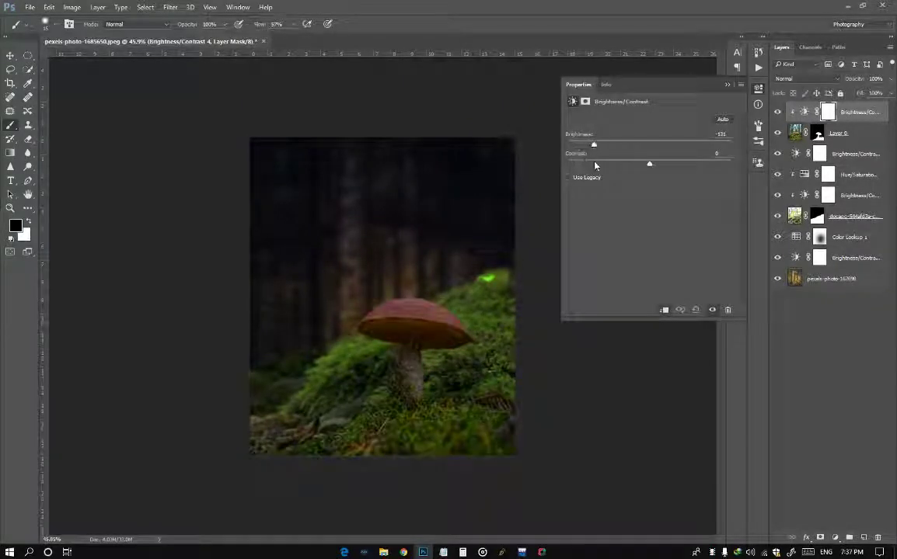
drag(650, 164, 713, 166)
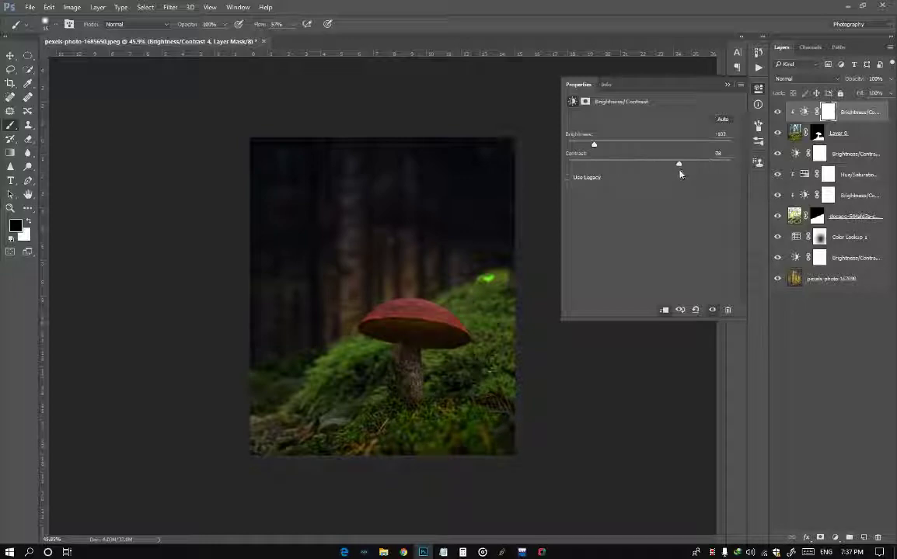
click(727, 86)
Step: Paint out the green glow on the moss layer's mask
click(850, 216)
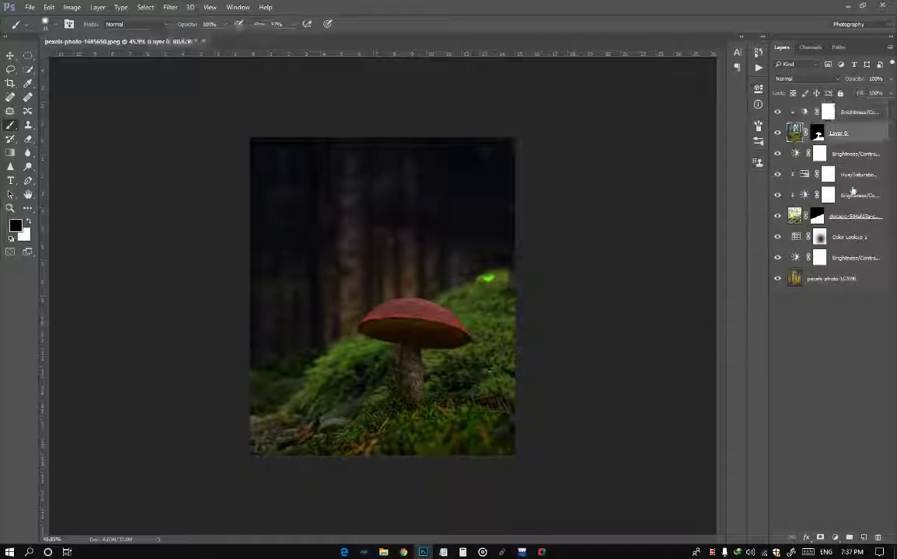
scroll(467, 281, up, 3)
scroll(460, 284, up, 2)
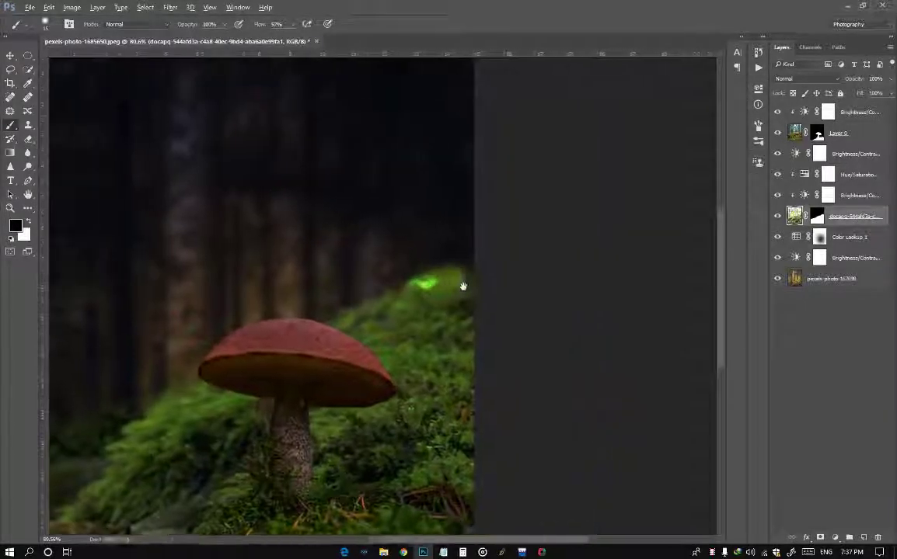
scroll(406, 280, up, 2)
mouse_move(371, 279)
mouse_down()
mouse_move(357, 232)
mouse_move(366, 257)
mouse_move(472, 252)
mouse_move(248, 310)
mouse_up()
key(ctrl+z)
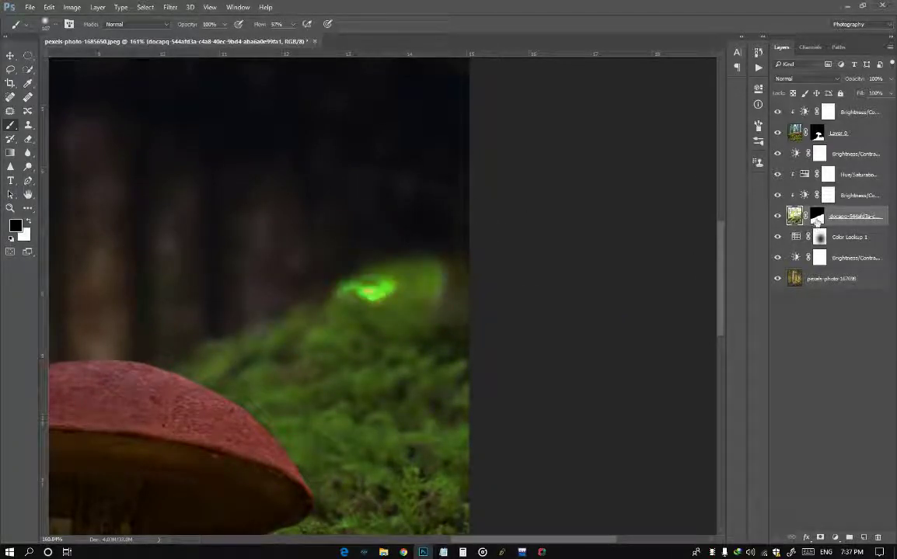
click(816, 222)
mouse_move(410, 236)
mouse_down()
mouse_move(324, 269)
mouse_move(408, 266)
mouse_move(185, 343)
mouse_up()
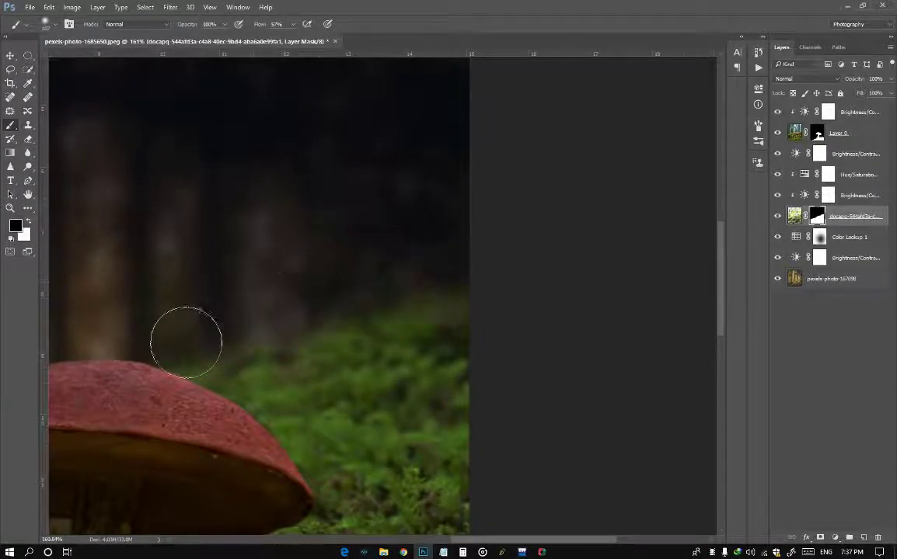
scroll(185, 343, down, 3)
scroll(206, 315, down, 3)
scroll(206, 316, up, 1)
scroll(370, 308, down, 1)
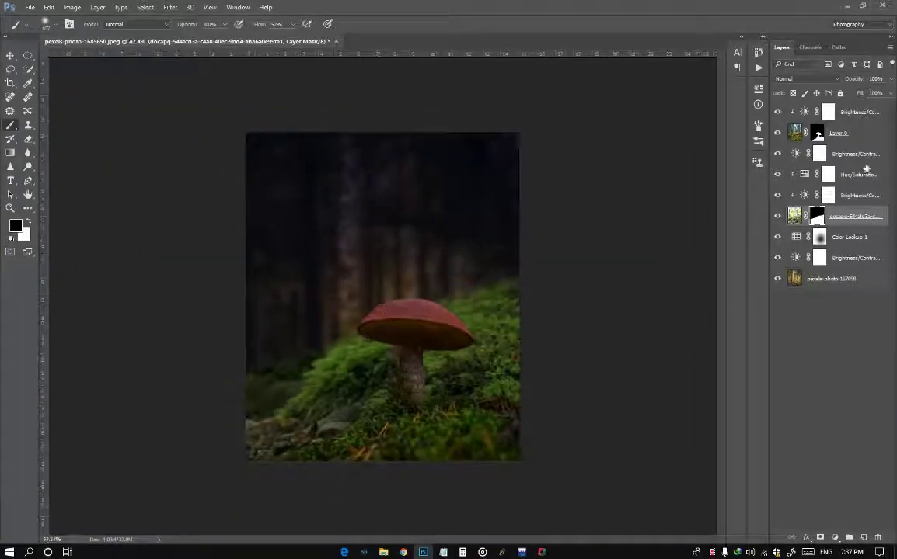
click(851, 117)
Step: Create a new layer and fill it with 50% Gray
click(863, 537)
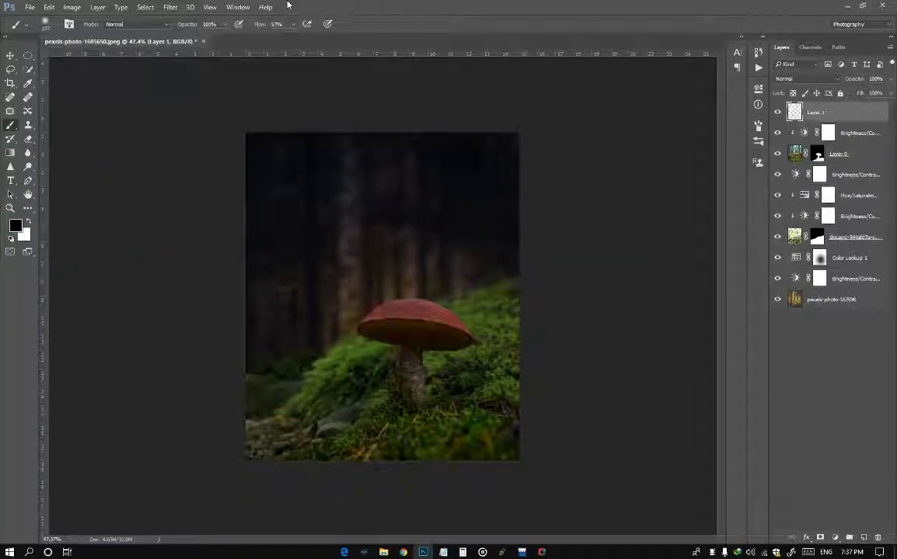
click(49, 7)
click(93, 160)
click(462, 222)
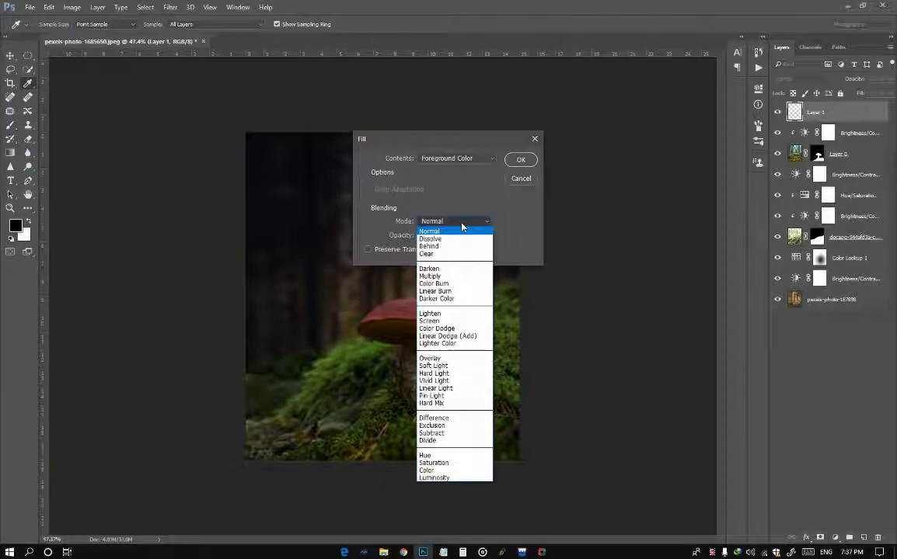
click(430, 231)
click(457, 158)
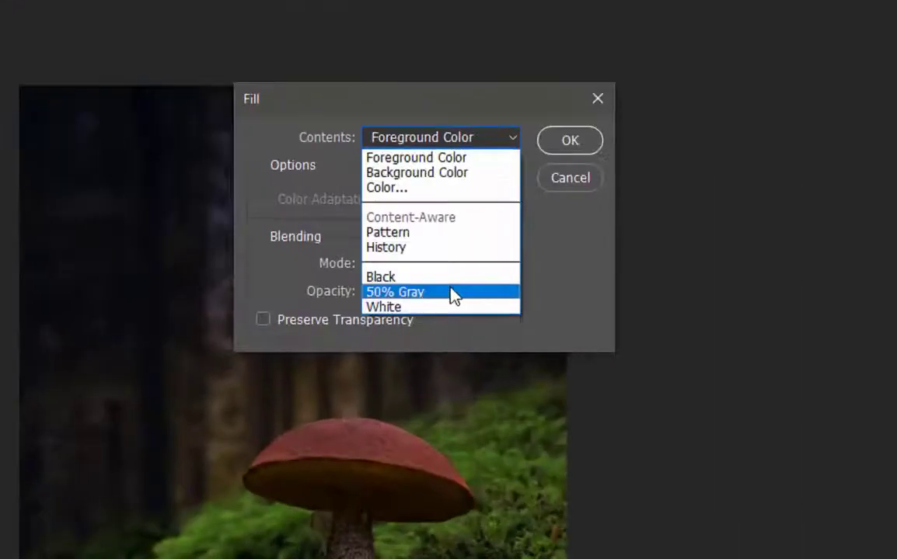
click(465, 237)
click(516, 160)
key(ctrl+plus)
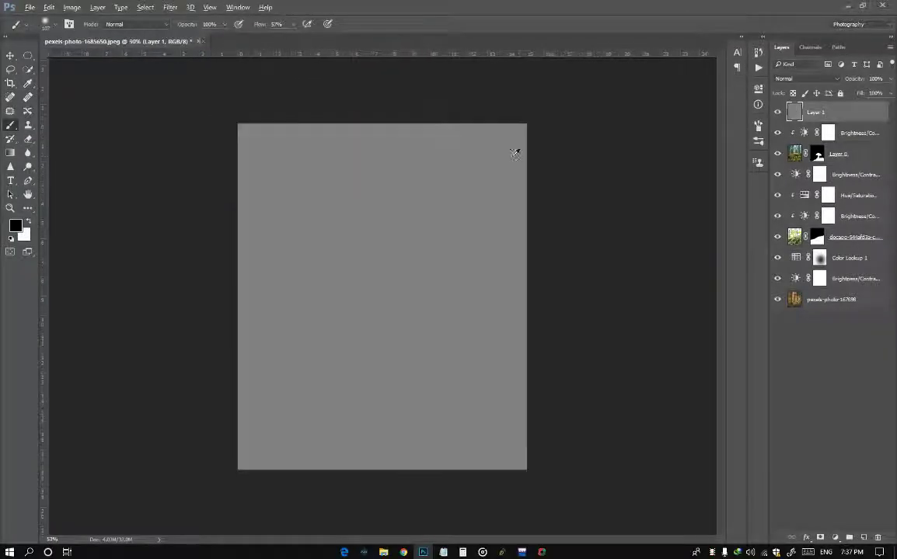
Step: Add a layer mask to the gray layer, keeping Normal blending after trying Overlay
click(808, 78)
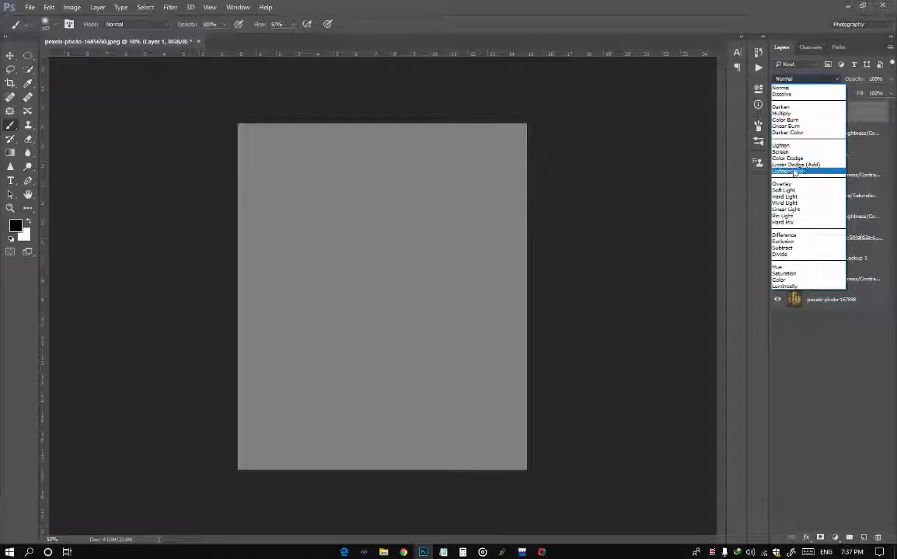
click(797, 187)
click(808, 78)
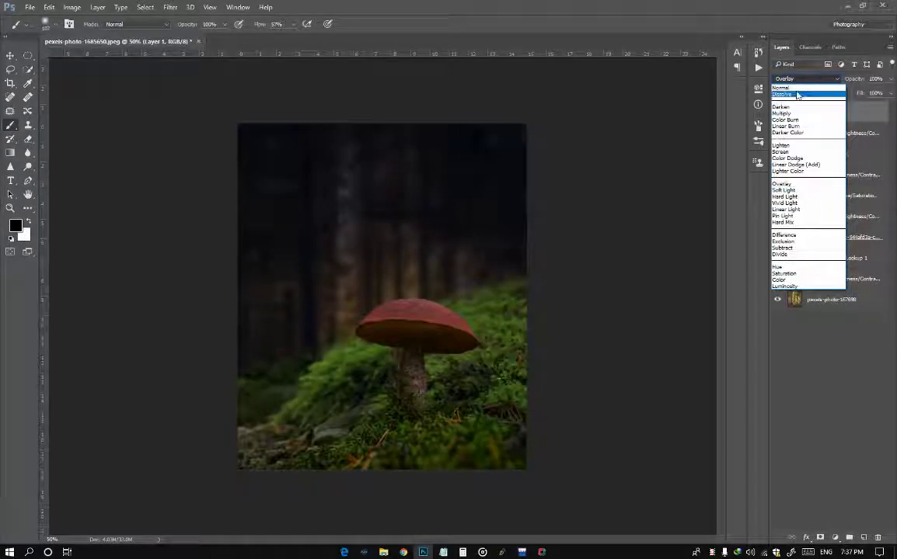
click(785, 88)
click(835, 536)
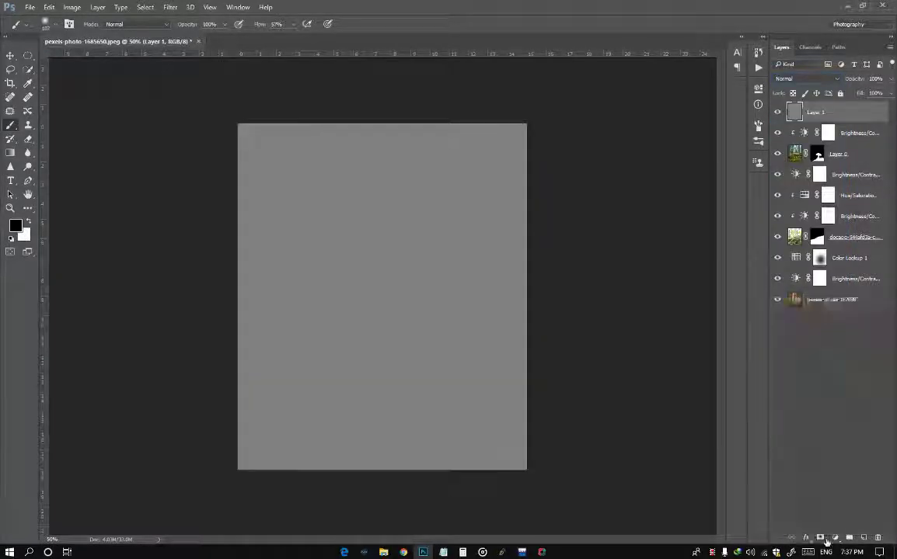
key(ctrl+i)
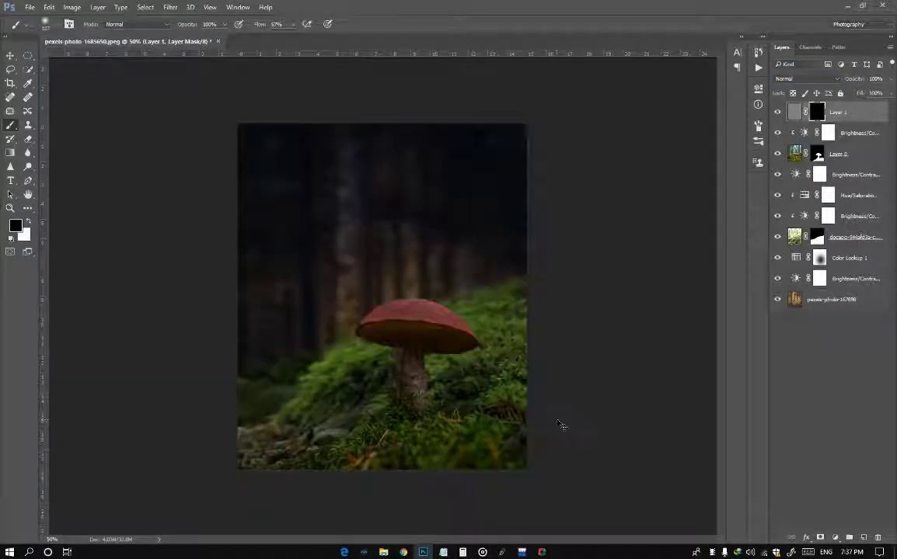
key(ctrl+i)
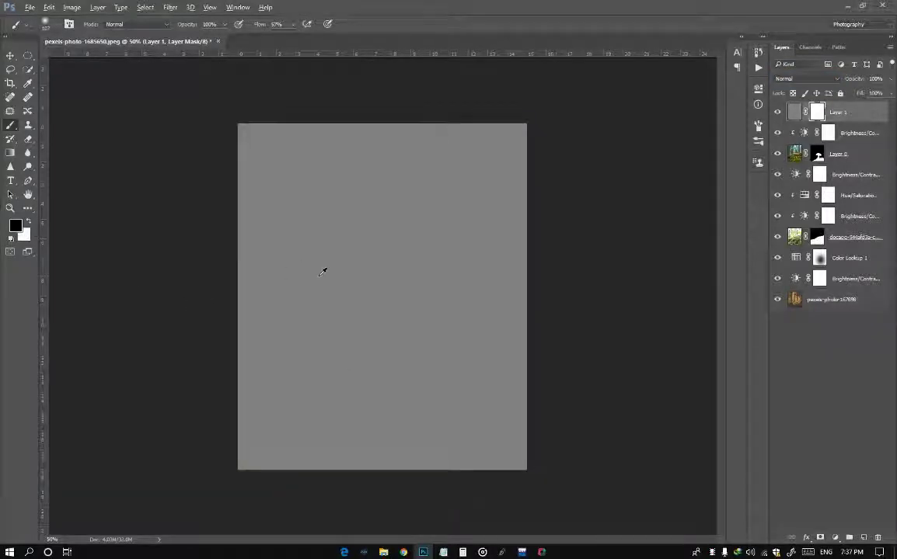
Step: Paint the mask to reveal the mushroom and moss below, and set Color Burn blending
drag(323, 272, 483, 281)
click(396, 304)
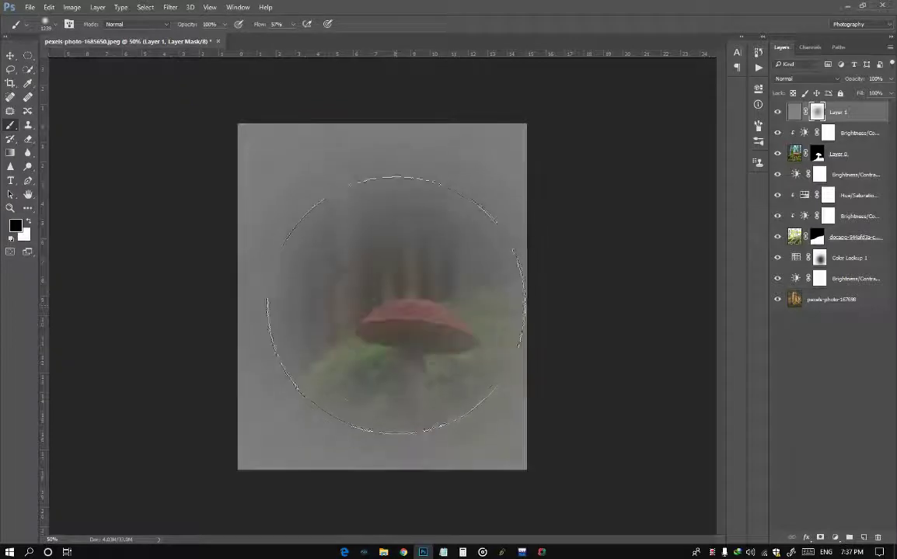
scroll(396, 305, up, 2)
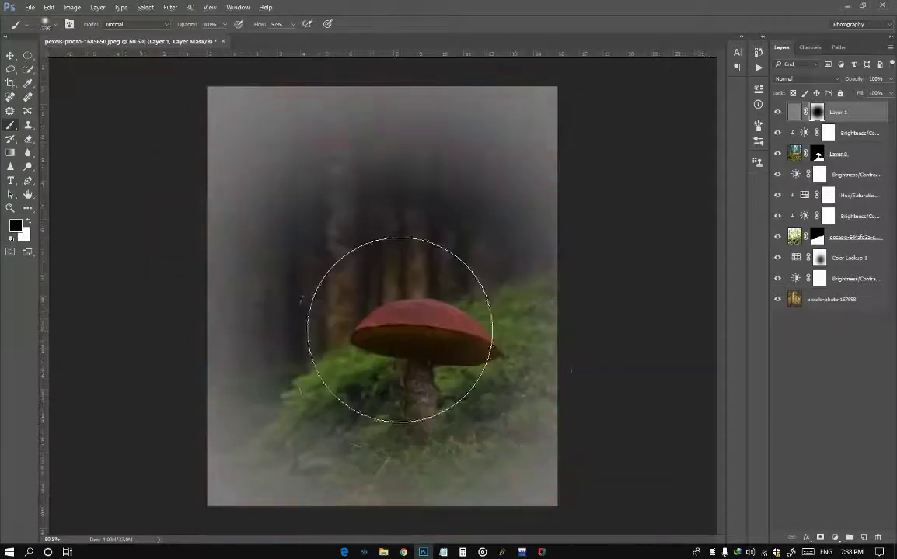
mouse_move(399, 330)
mouse_down()
mouse_move(410, 336)
mouse_move(402, 363)
mouse_up()
click(807, 79)
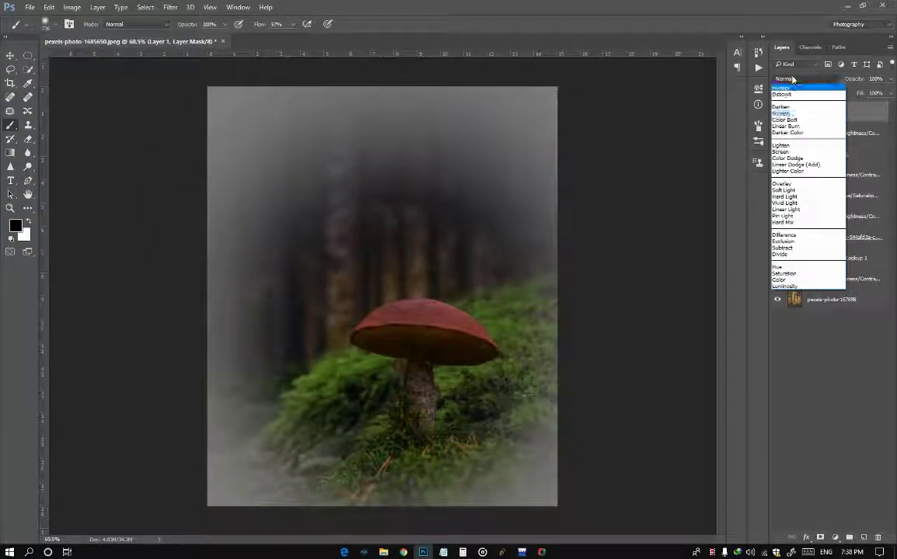
click(800, 104)
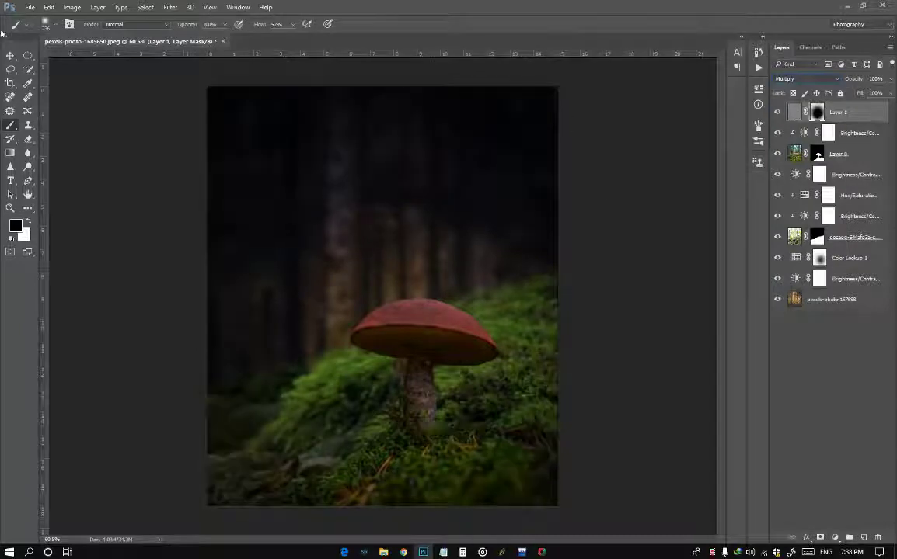
click(28, 55)
key(ctrl+minus)
key(ctrl+minus)
key(ctrl+plus)
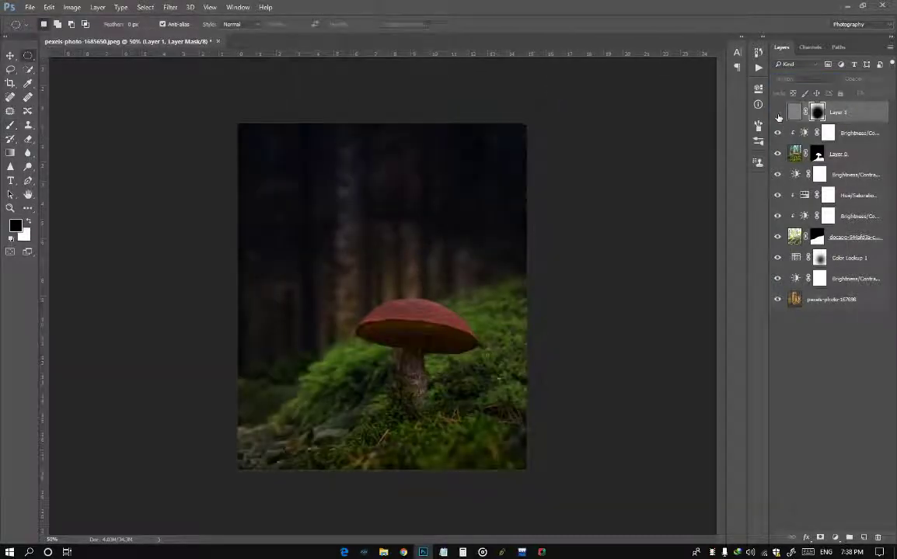
Step: Lower the vignette layer's opacity to 80%
drag(833, 83, 831, 88)
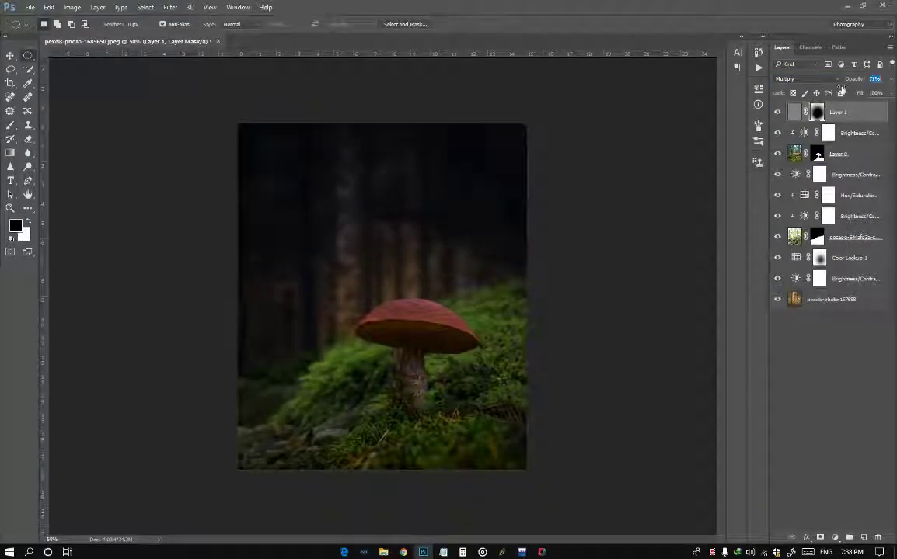
text(80)
key(ctrl+plus)
key(ctrl+plus)
key(ctrl+minus)
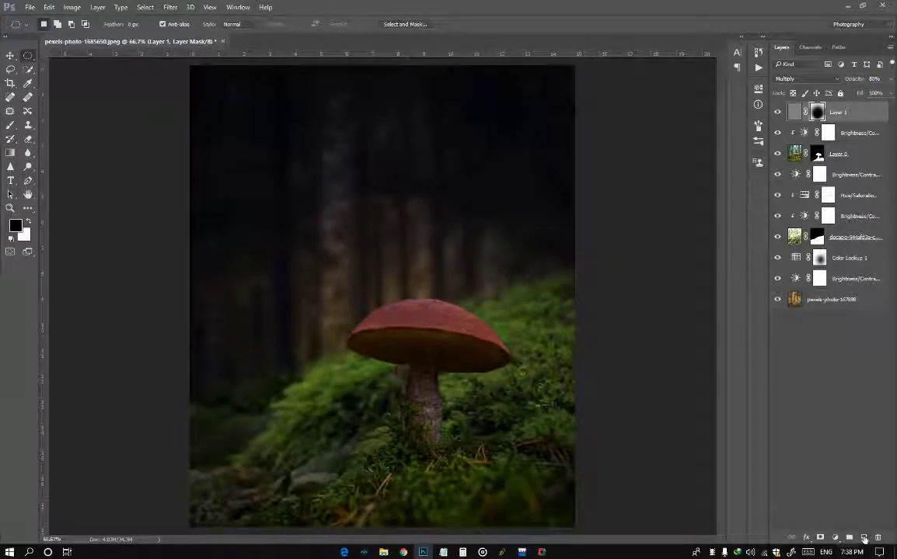
Step: Try a new empty layer with the Dodge tool, then undo the layer
click(863, 537)
right_click(28, 167)
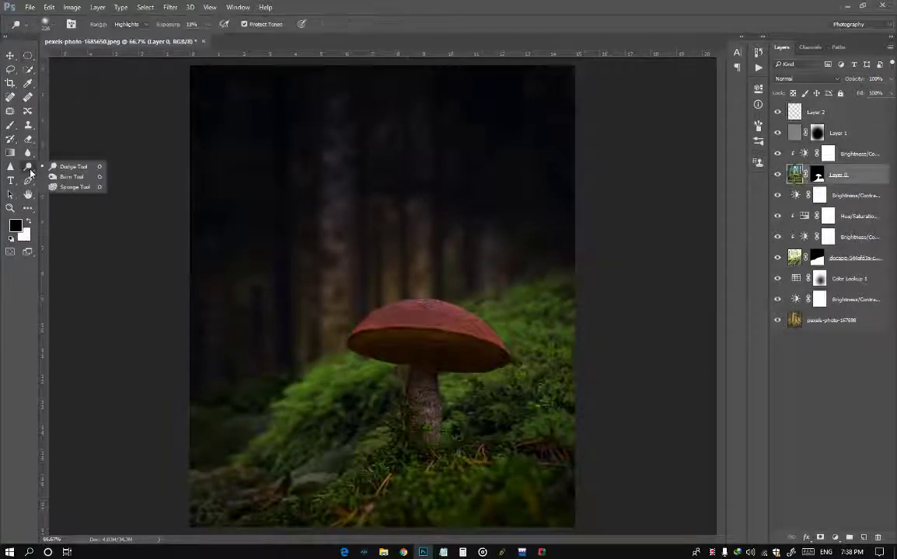
click(62, 150)
scroll(422, 348, up, 2)
scroll(404, 339, down, 2)
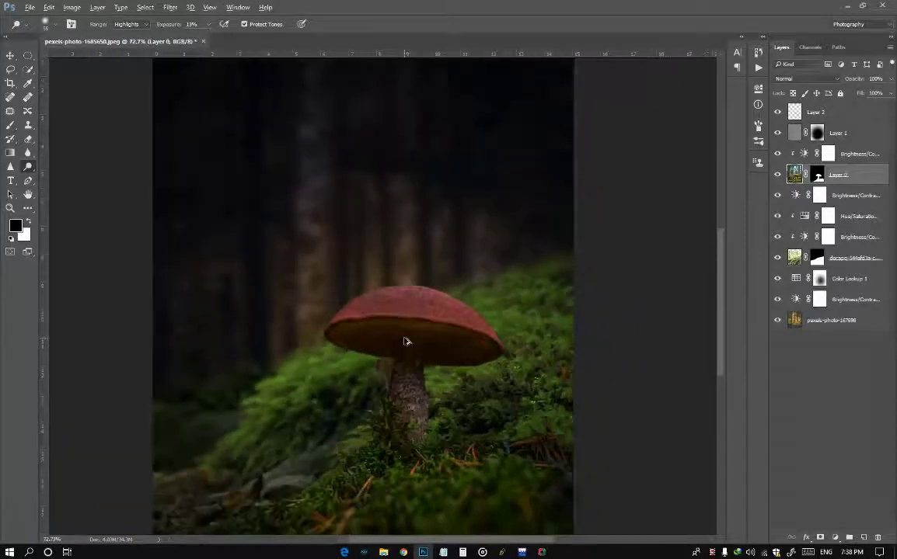
scroll(406, 340, down, 2)
key(ctrl+z)
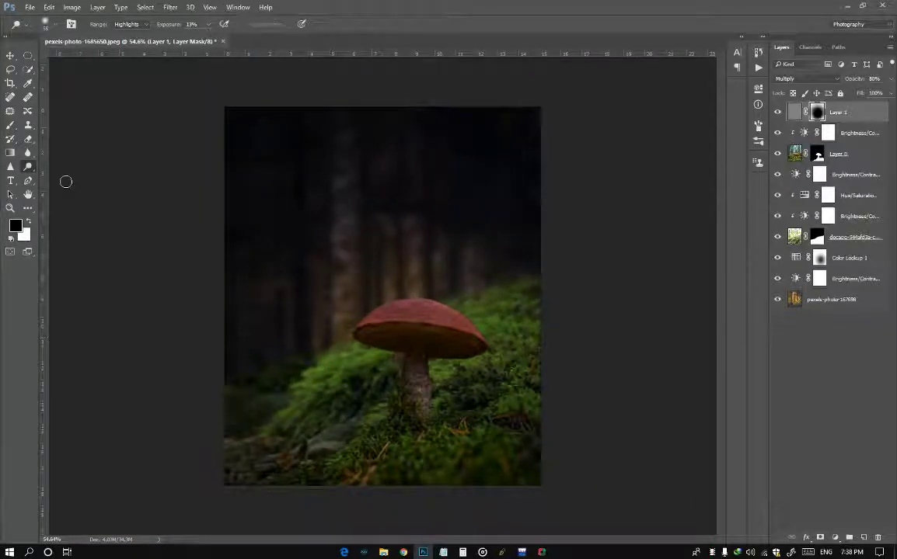
Step: Switch to the Burn tool and shrink its brush to about 38 px
right_click(31, 169)
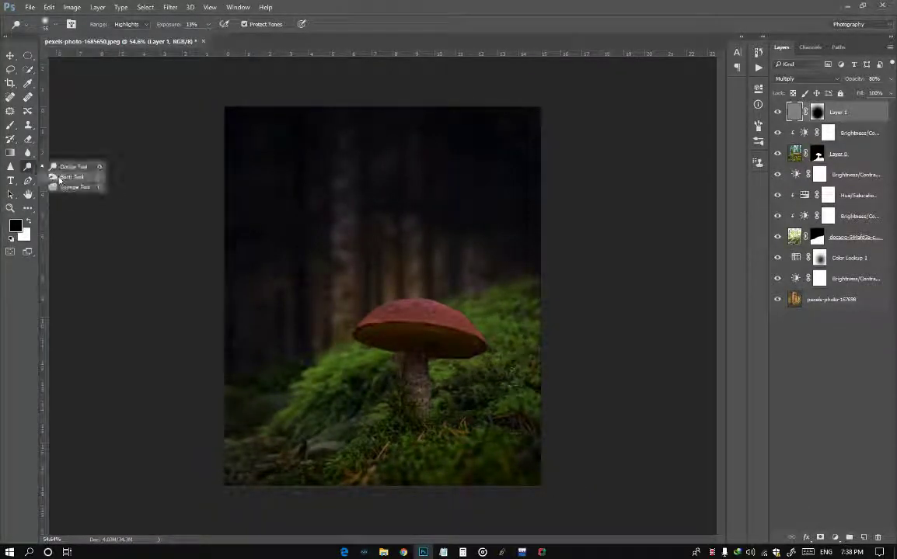
click(66, 176)
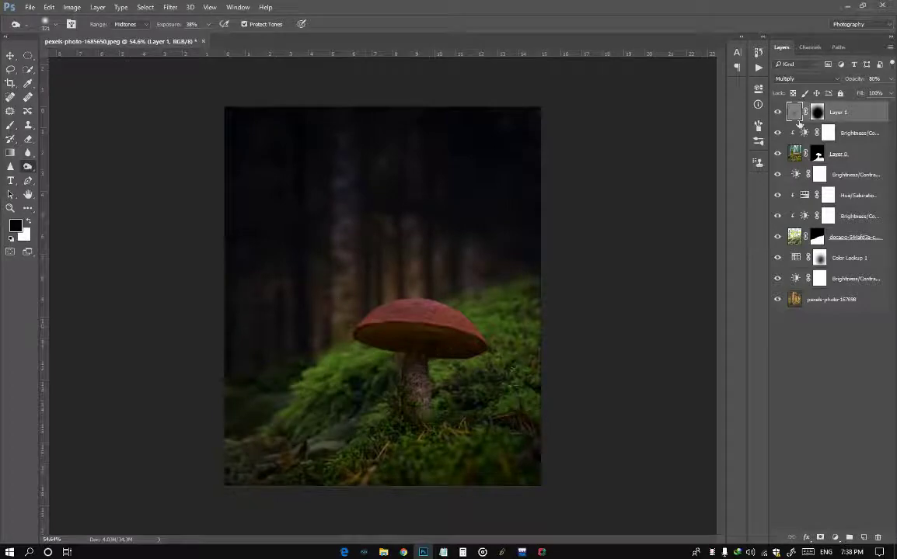
scroll(289, 379, up, 2)
right_click(261, 358)
click(184, 26)
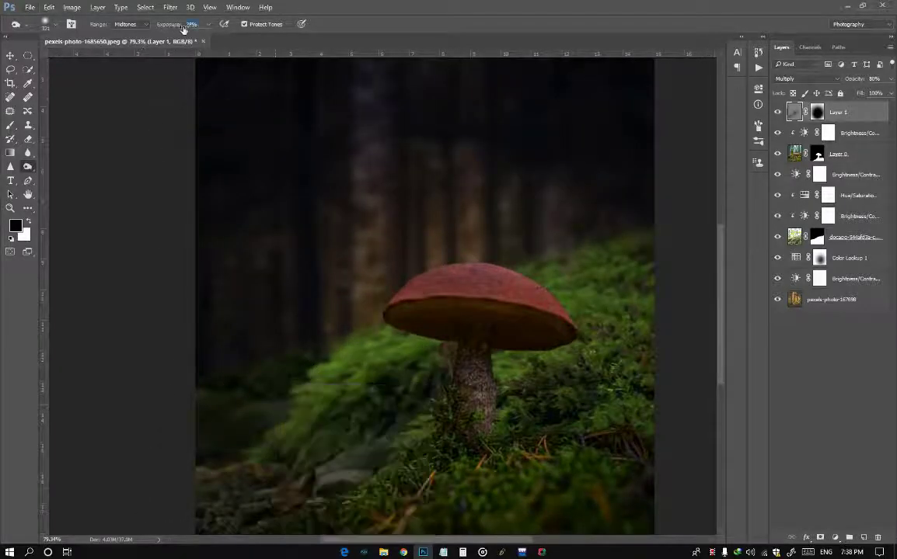
drag(385, 424, 293, 408)
Step: Apply the vignette layer's mask permanently to the layer
right_click(826, 112)
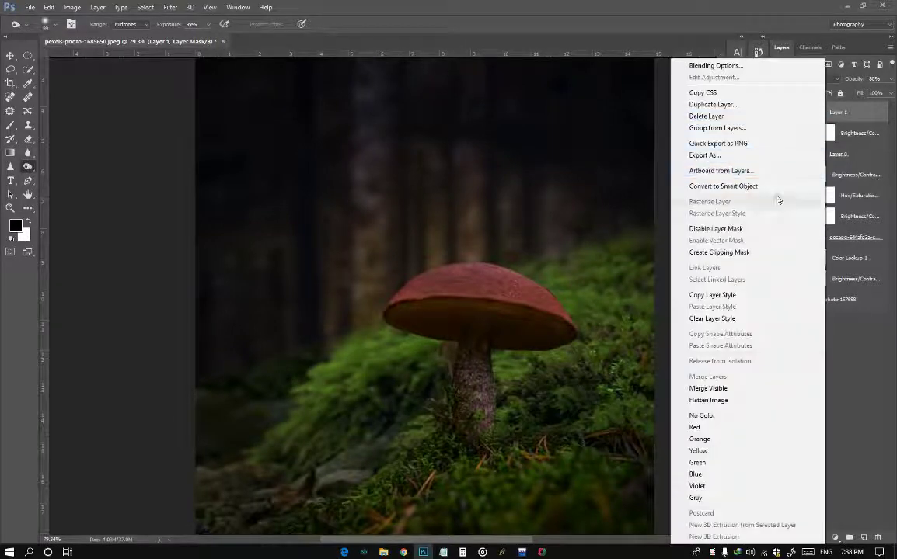
click(676, 160)
key(Escape)
right_click(828, 113)
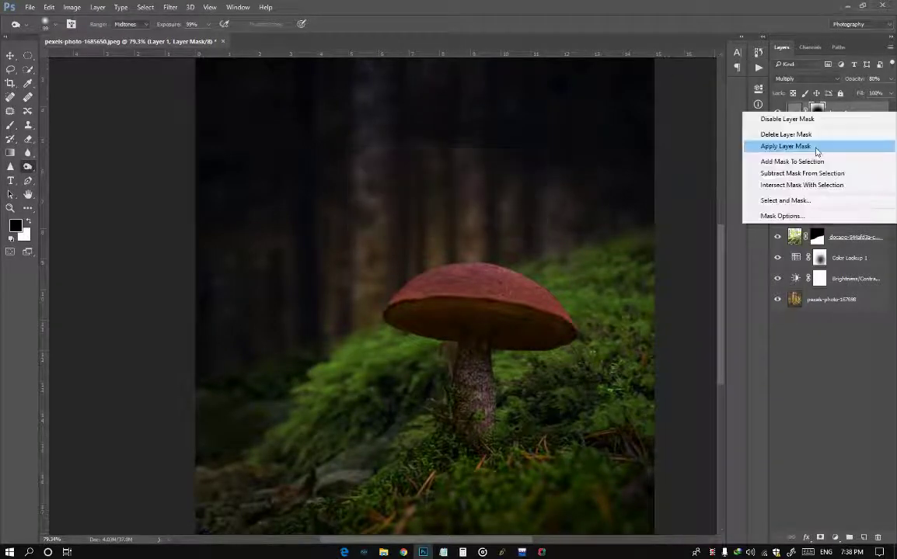
click(763, 146)
scroll(550, 275, down, 2)
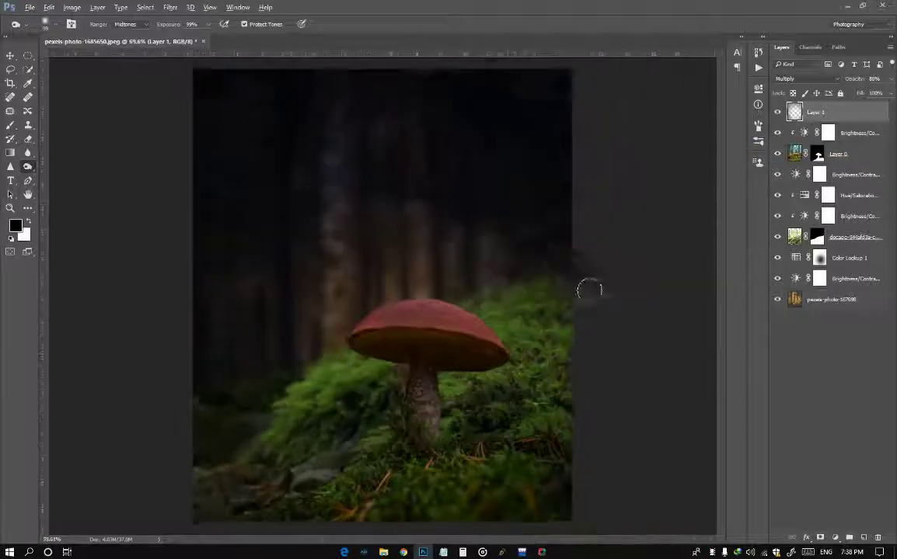
scroll(588, 292, down, 1)
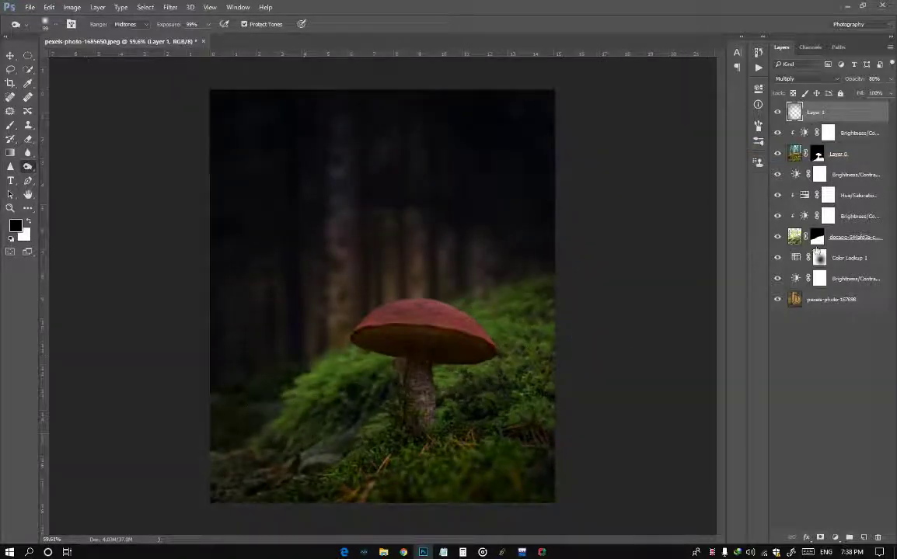
Step: Paint black on the moss layer's mask with a large brush to hide the blurry lower-left edge
click(817, 242)
click(10, 124)
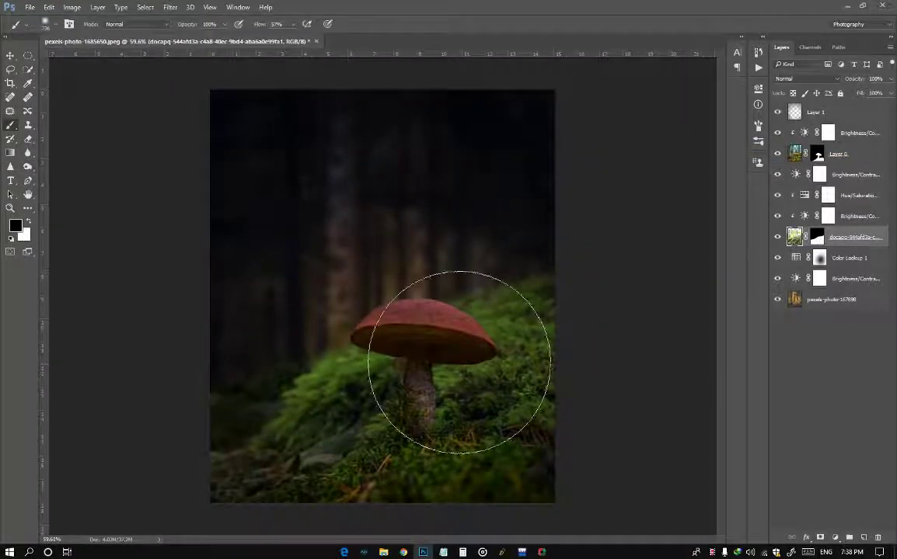
scroll(288, 353, up, 5)
mouse_move(281, 351)
mouse_down()
mouse_move(244, 410)
mouse_move(390, 219)
mouse_move(365, 233)
mouse_up()
scroll(390, 220, up, 3)
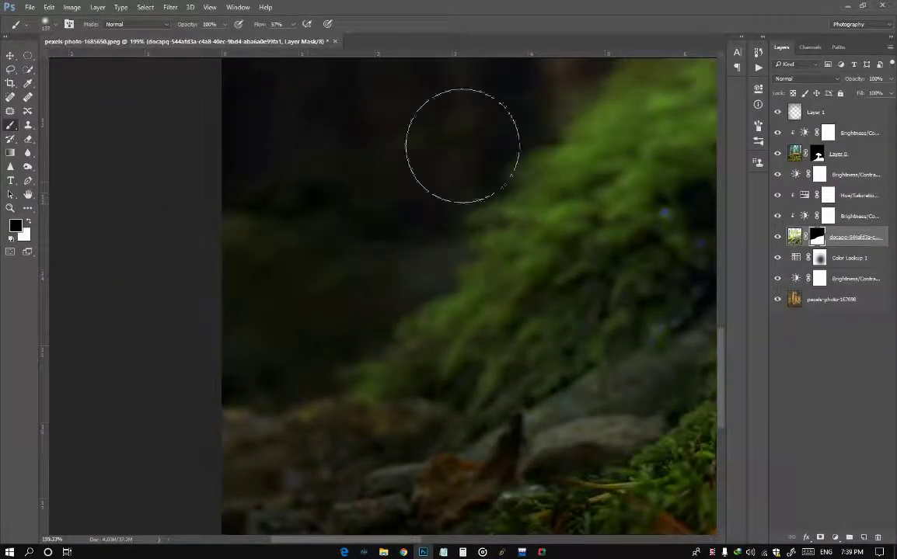
mouse_move(463, 146)
mouse_down()
mouse_move(352, 247)
mouse_move(311, 250)
mouse_move(274, 320)
mouse_move(248, 340)
mouse_up()
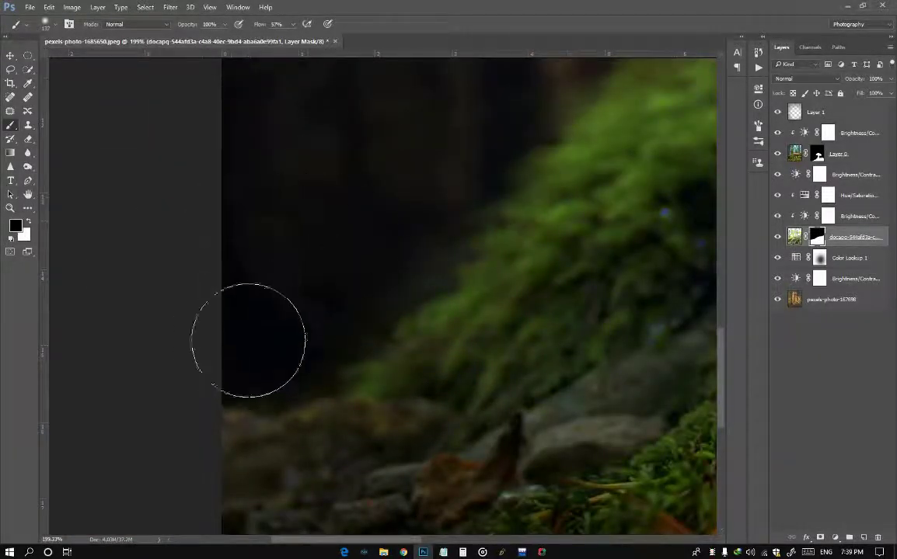
scroll(486, 256, down, 6)
scroll(453, 271, up, 2)
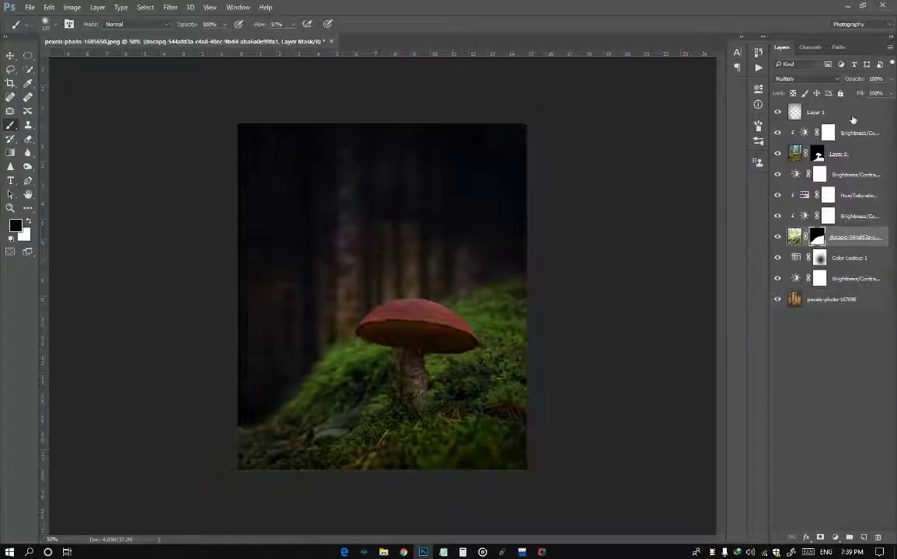
Step: Add a new empty layer above the vignette layer
click(853, 117)
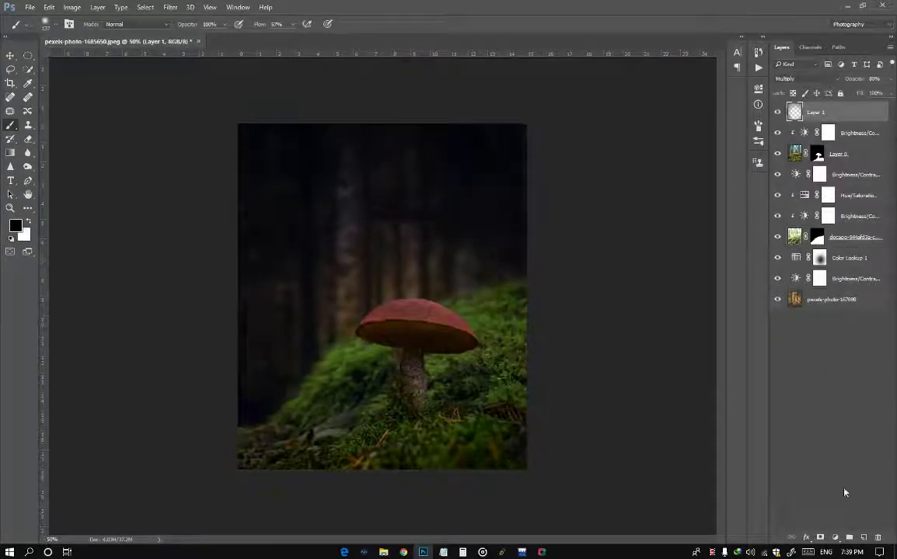
click(863, 536)
click(835, 537)
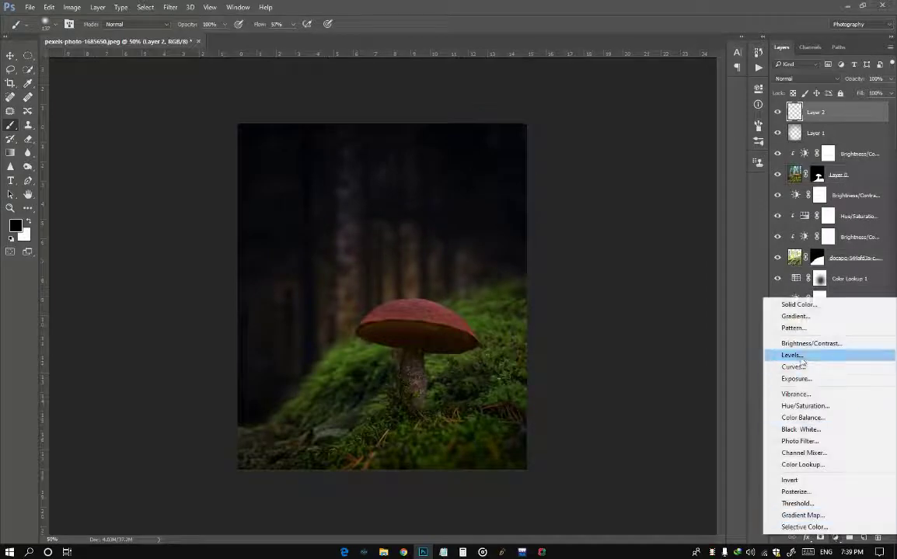
Step: Add a Color Lookup adjustment loaded with Moonlight.3DL at the top of the stack
click(10, 129)
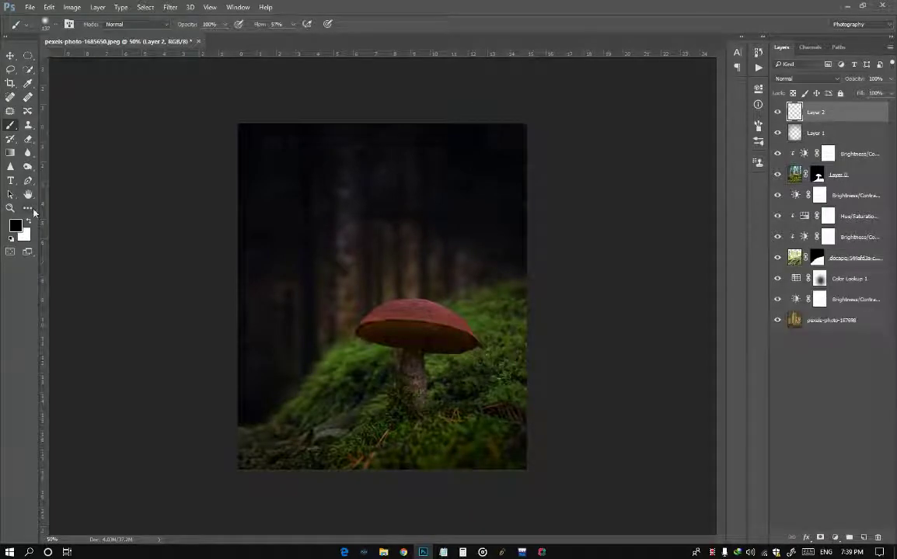
click(834, 537)
click(746, 421)
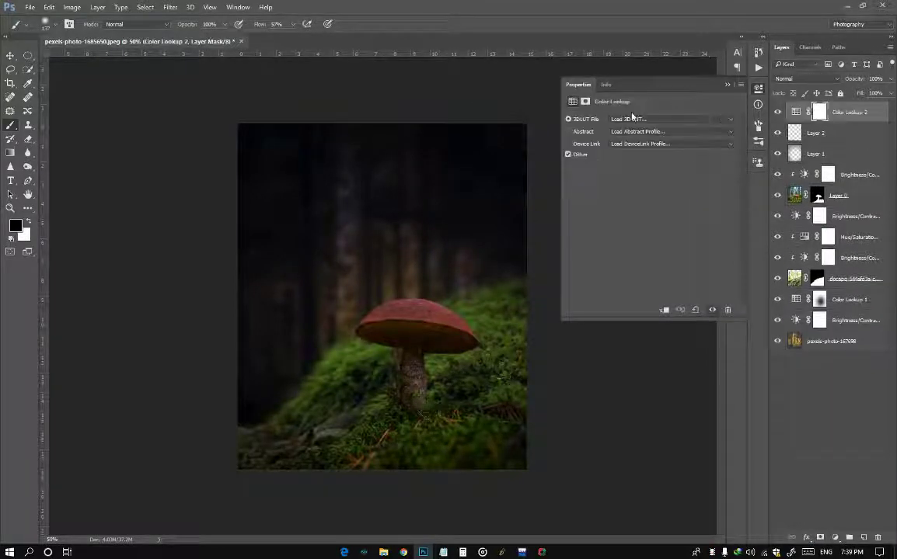
click(633, 118)
click(637, 383)
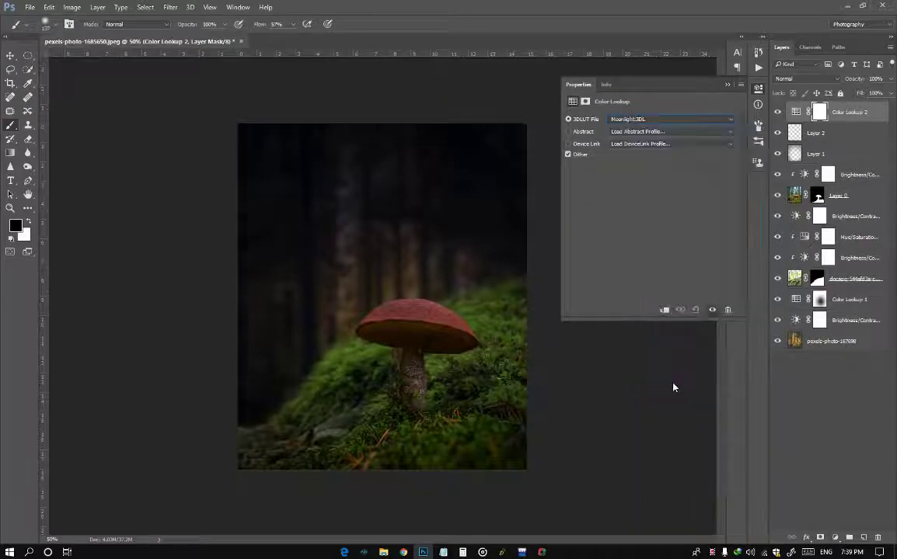
click(727, 83)
Step: Cycle through blend modes and settle the Moonlight lookup on Subtract
click(805, 78)
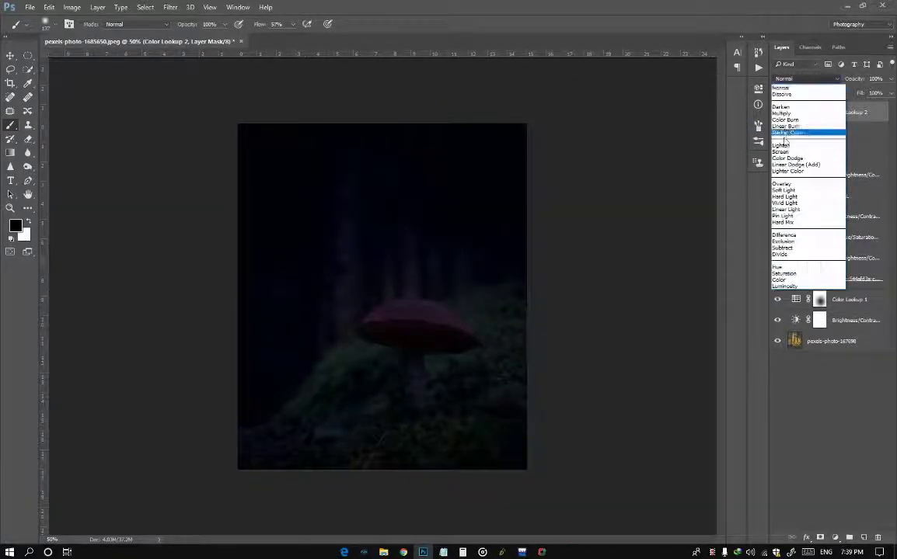
click(801, 138)
key(Down)
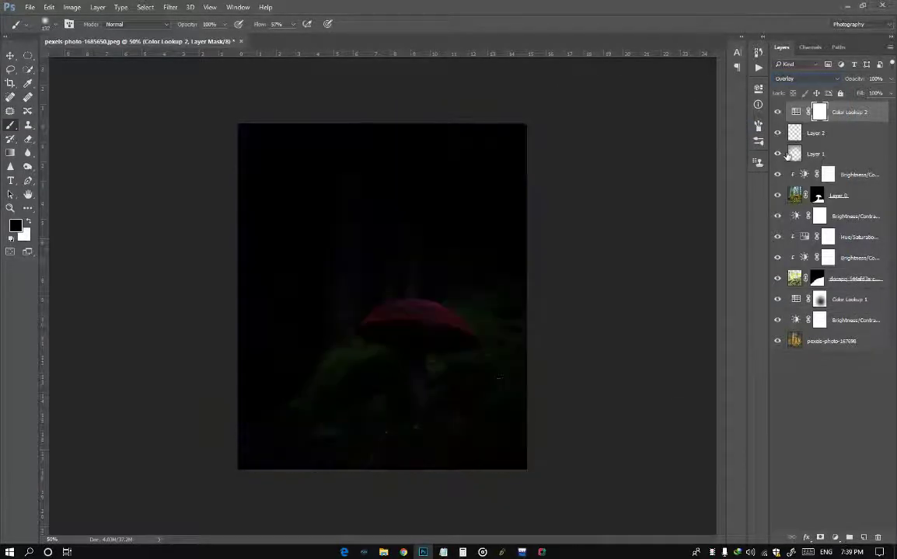
key(Down)
key(Down)
key(Down)
key(Down)
key(Down)
key(Down)
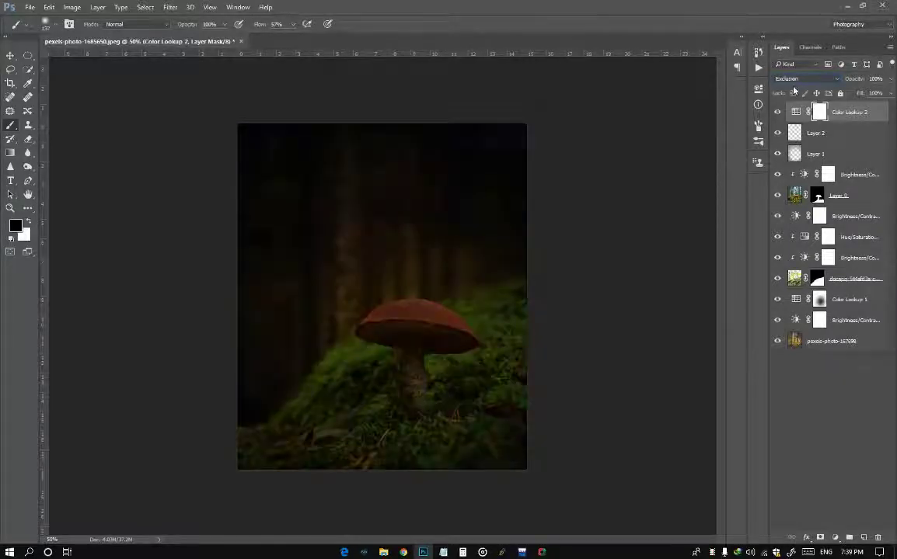
key(Down)
key(Down)
key(Up)
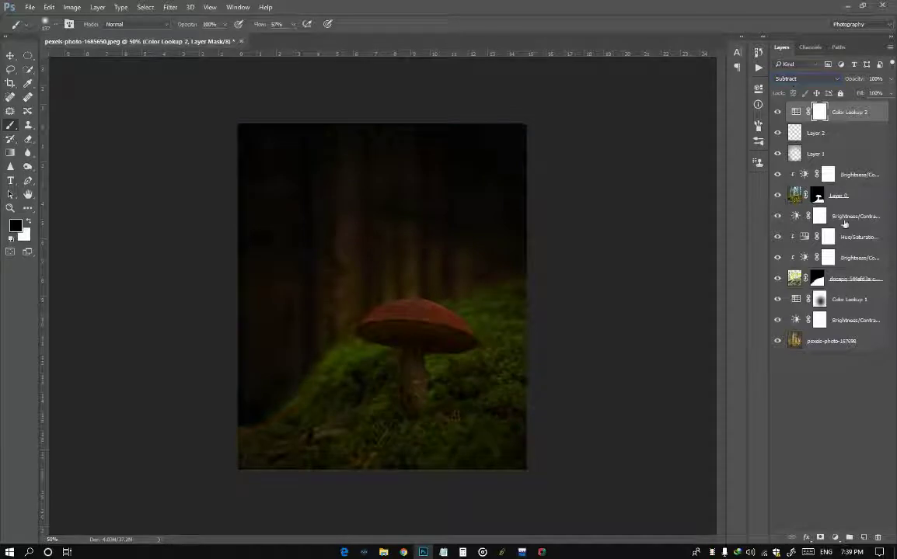
Step: Add a new empty Layer 3 and set the foreground colour to bright orange
click(864, 538)
click(15, 226)
drag(527, 473, 526, 464)
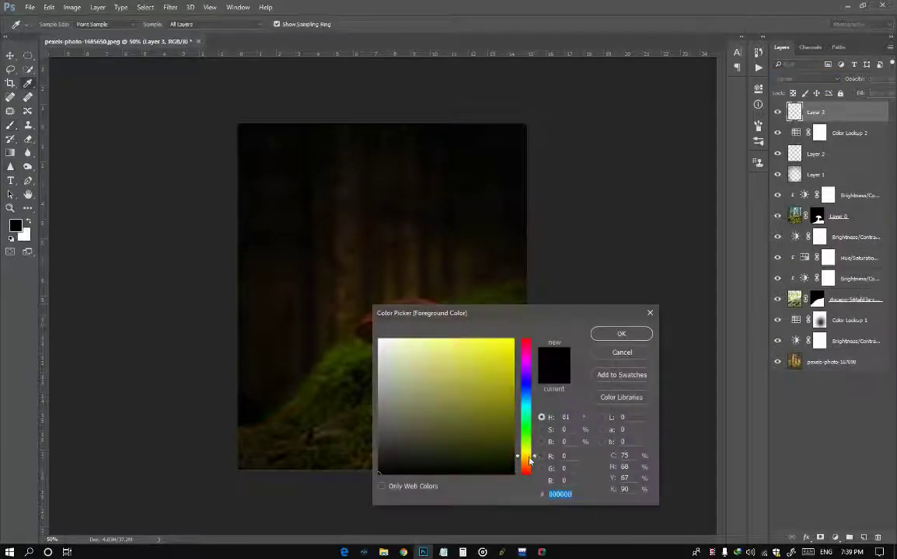
click(619, 335)
key(b)
Step: Brush a soft orange glow onto the ground left of the mushroom stem
scroll(390, 354, up, 5)
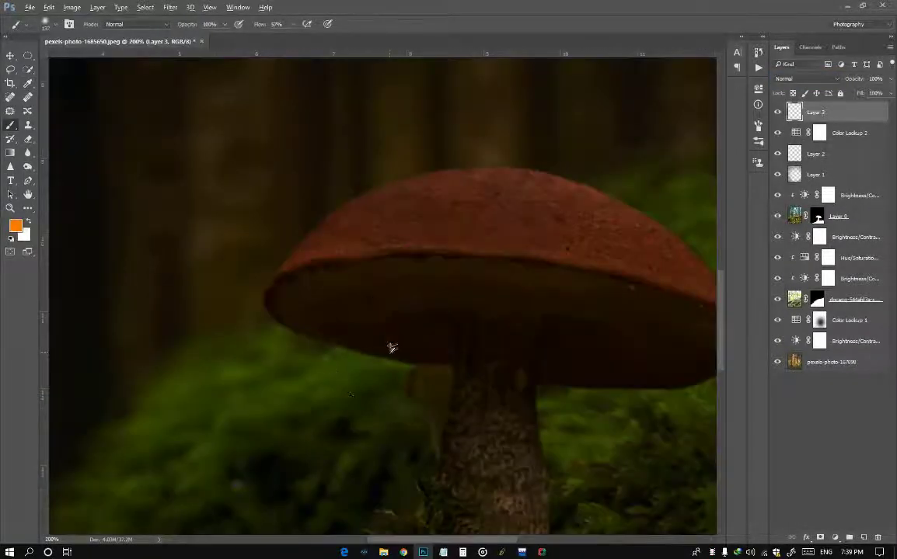
scroll(325, 318, down, 3)
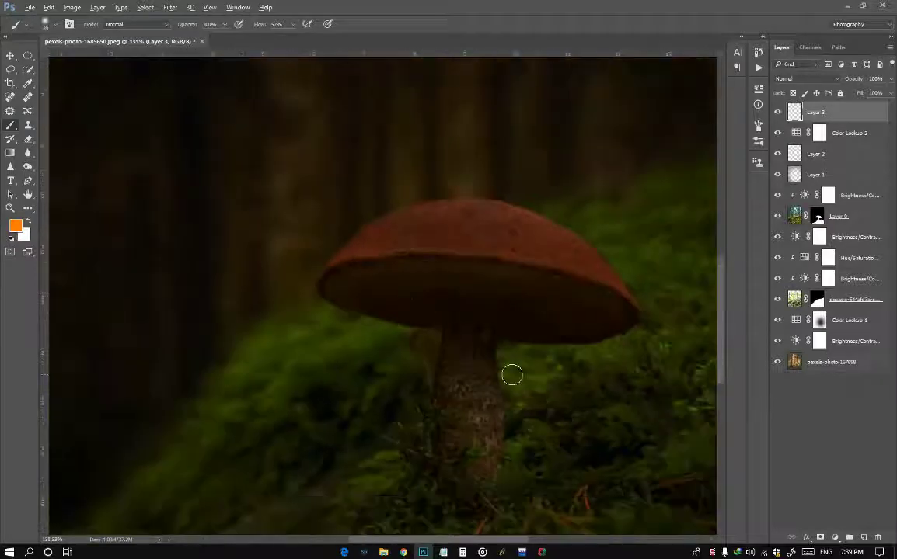
mouse_move(563, 376)
mouse_down()
mouse_move(458, 201)
mouse_move(474, 293)
mouse_up()
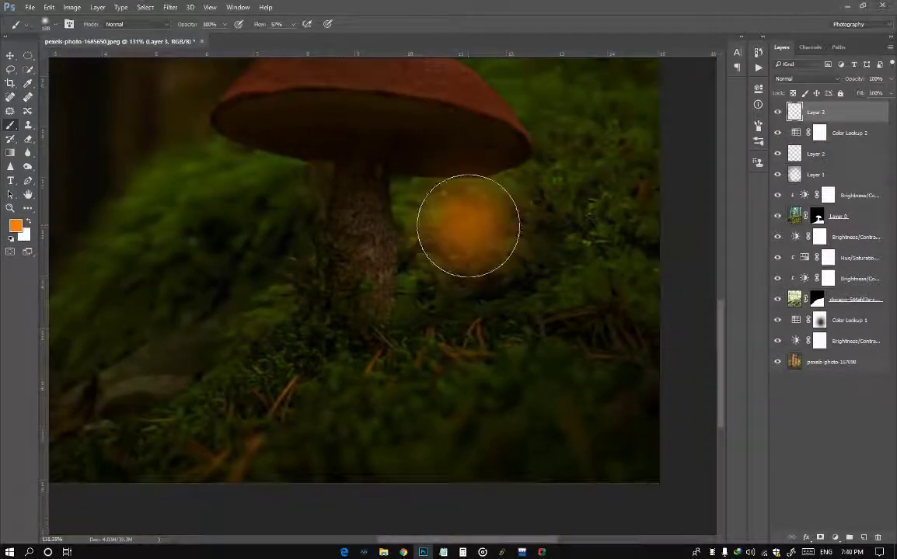
mouse_move(403, 365)
mouse_down()
mouse_move(221, 287)
mouse_move(261, 210)
mouse_up()
scroll(267, 306, down, 3)
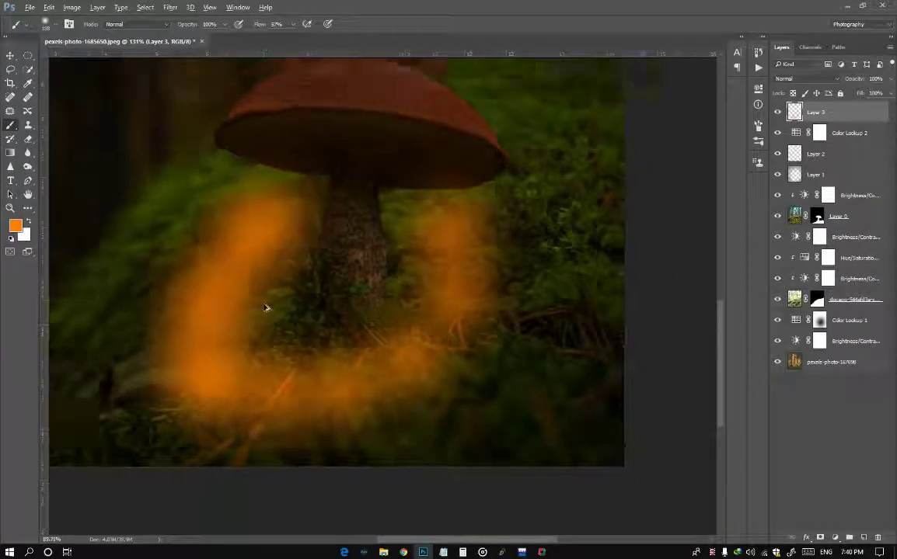
Step: Set Layer 3 to Overlay, lower Color Lookup 2's opacity, and right-click Layer 0
click(806, 79)
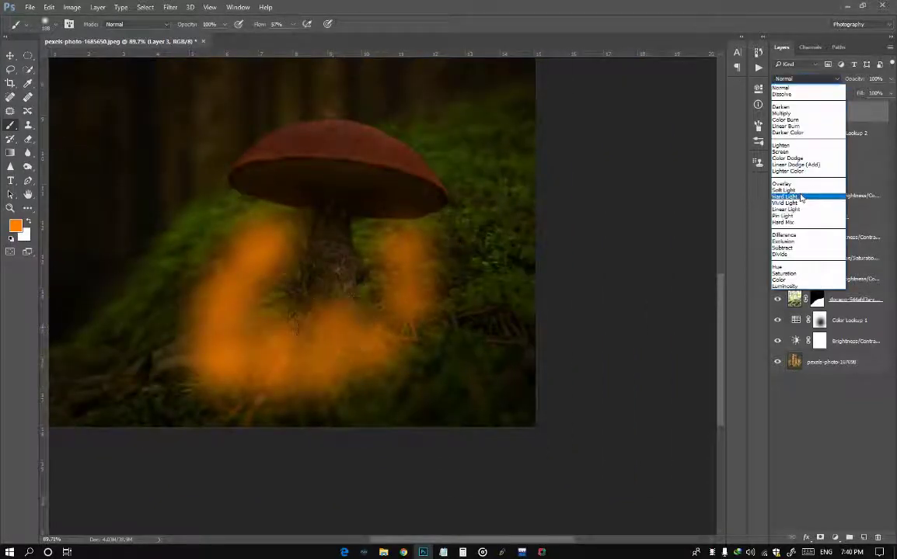
click(804, 193)
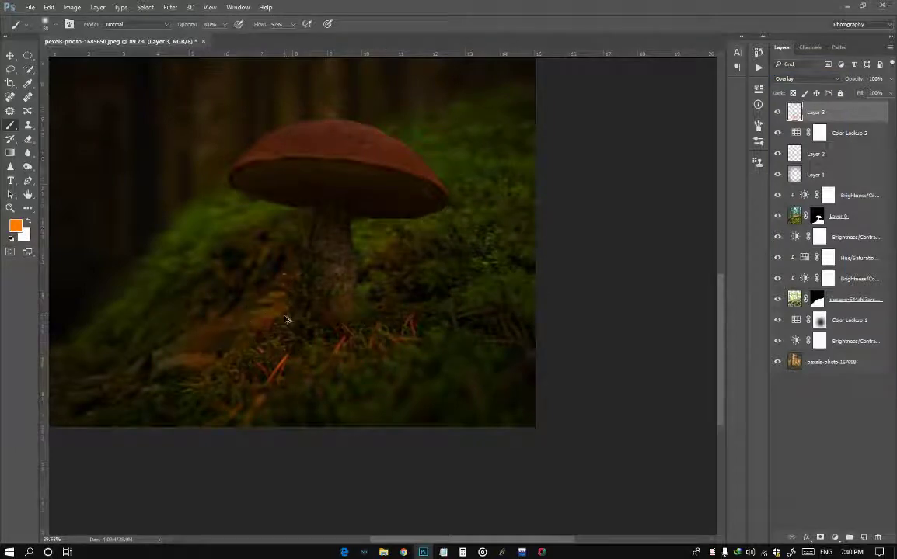
scroll(365, 334, down, 3)
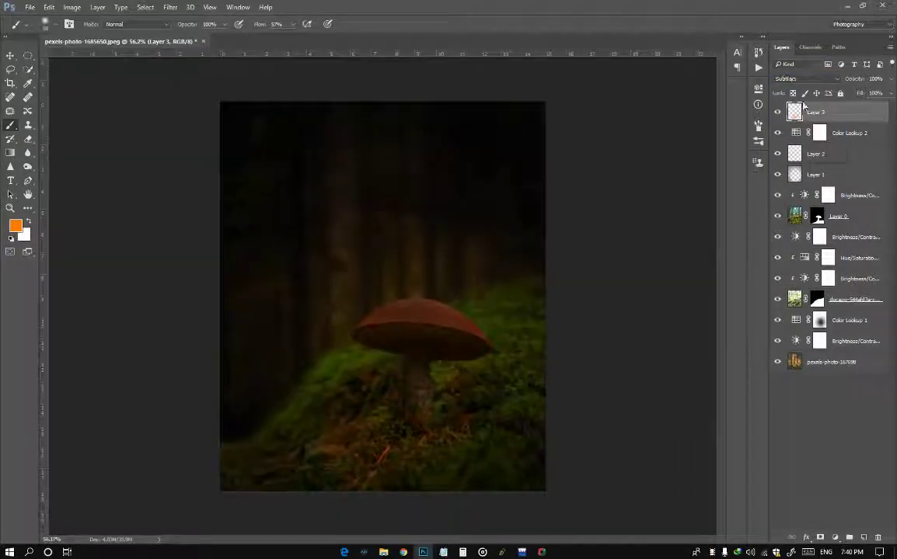
click(847, 133)
click(808, 79)
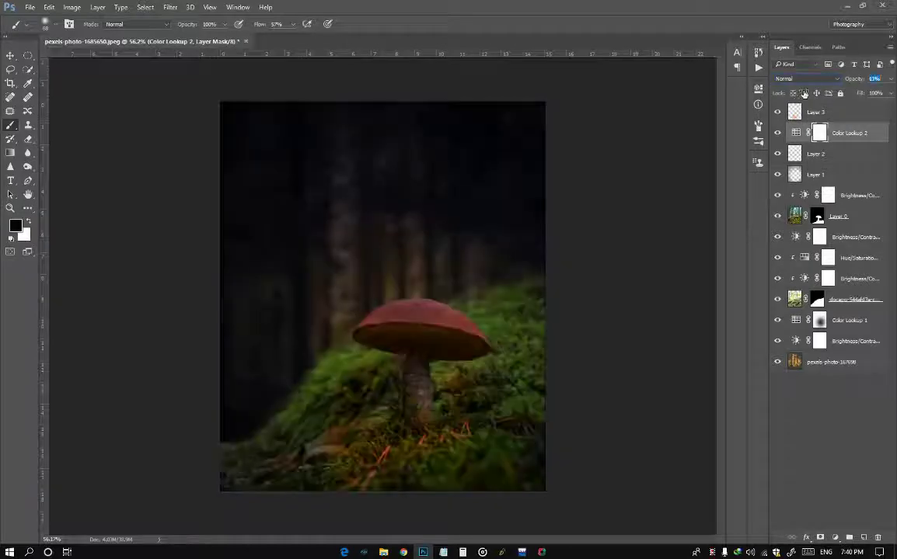
click(818, 216)
right_click(818, 216)
Step: Apply Layer 0's mask and switch to the Dodge tool
click(792, 258)
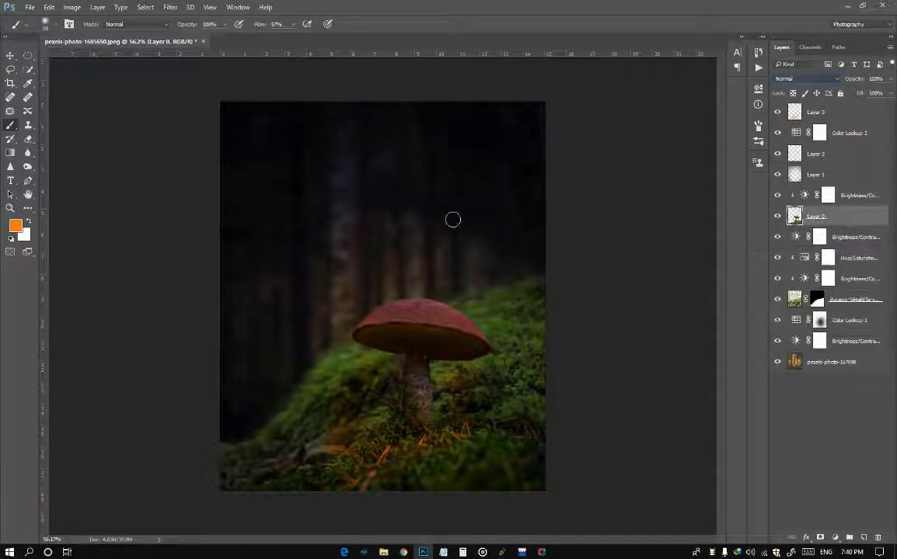
click(10, 166)
click(28, 167)
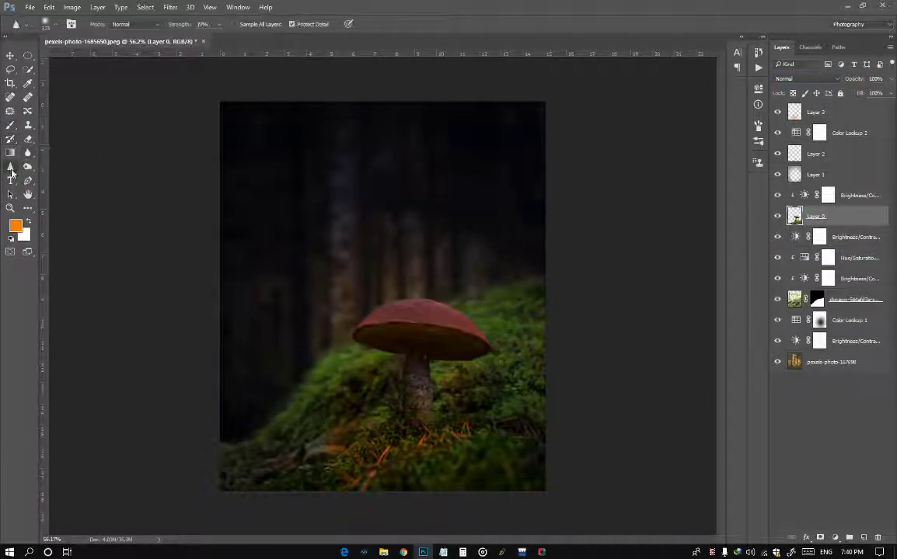
right_click(28, 167)
click(28, 181)
right_click(27, 181)
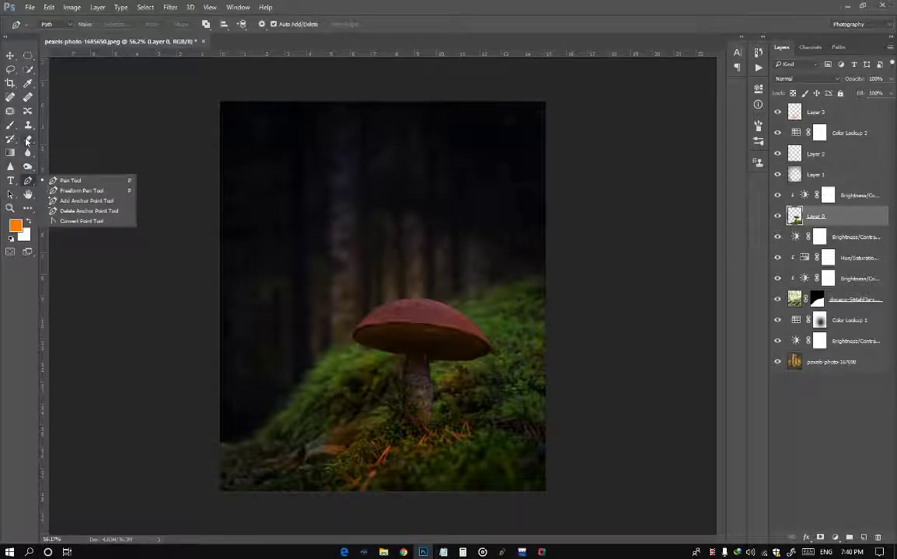
key(o)
scroll(385, 343, up, 8)
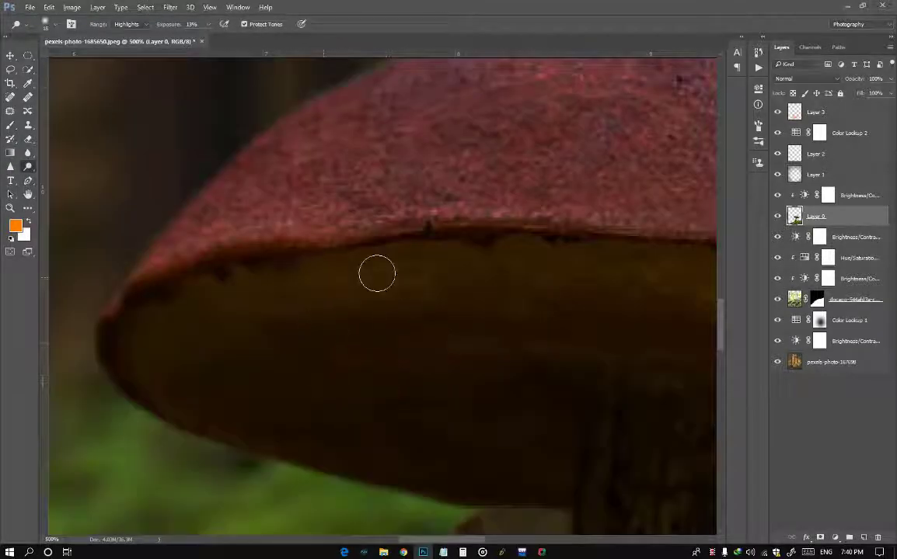
Step: Dodge the cap's underside with Range set to Highlights, brightening patches orange
click(137, 46)
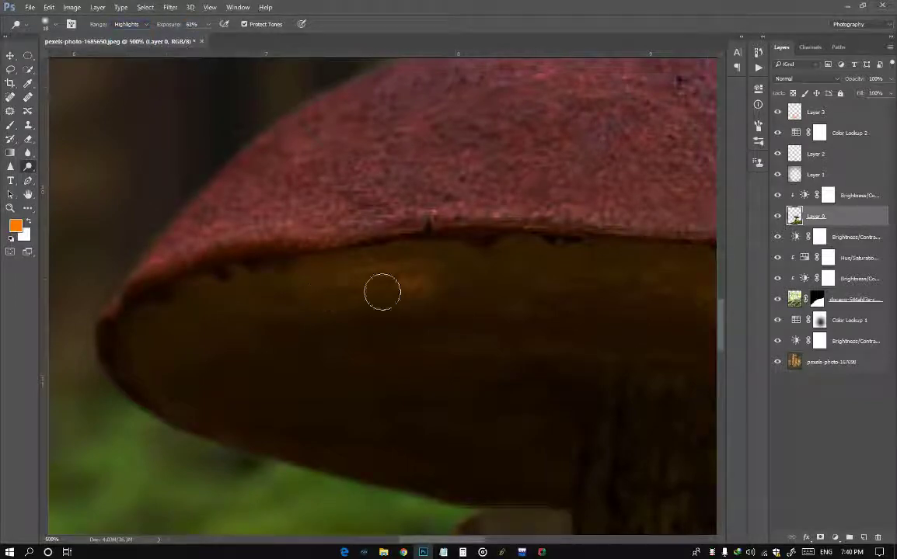
mouse_move(382, 292)
mouse_down()
mouse_move(371, 268)
mouse_move(556, 272)
mouse_up()
scroll(389, 323, down, 3)
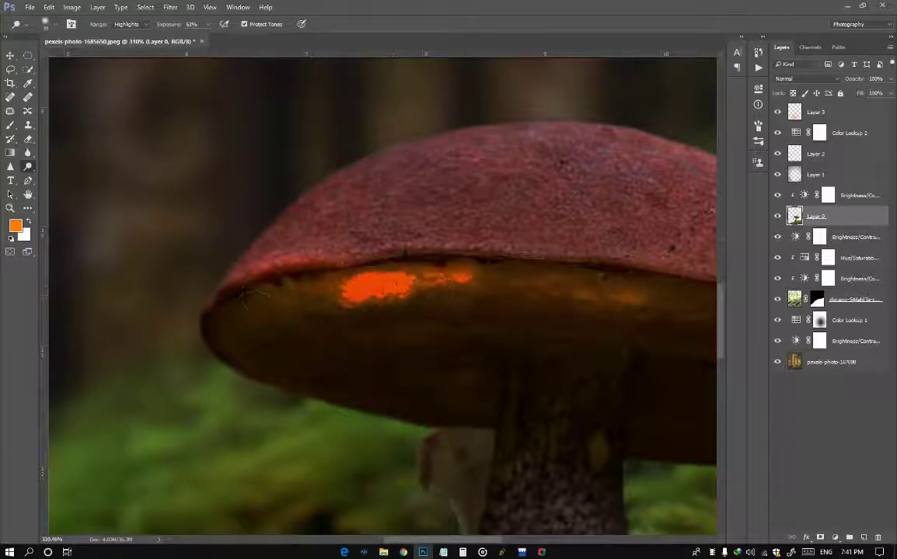
drag(564, 309, 285, 296)
mouse_move(345, 280)
mouse_down()
mouse_move(390, 304)
mouse_move(519, 323)
mouse_up()
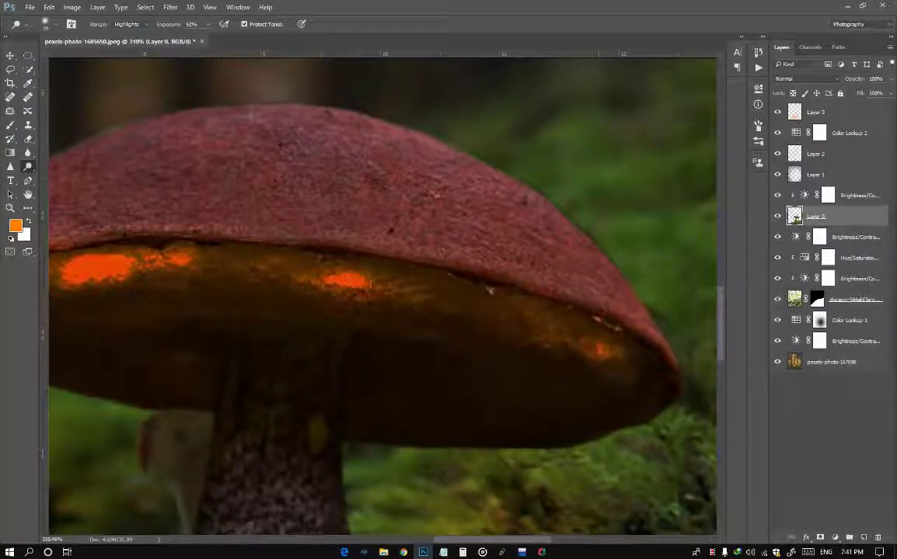
Step: Switch the Dodge range to Midtones, then Shadows, across the cap, and select Layer 3
click(128, 39)
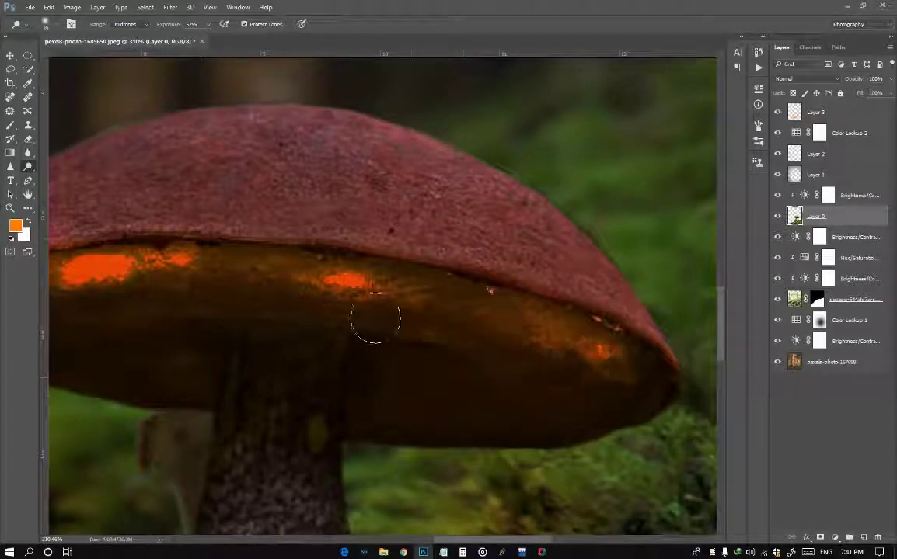
drag(199, 328, 306, 301)
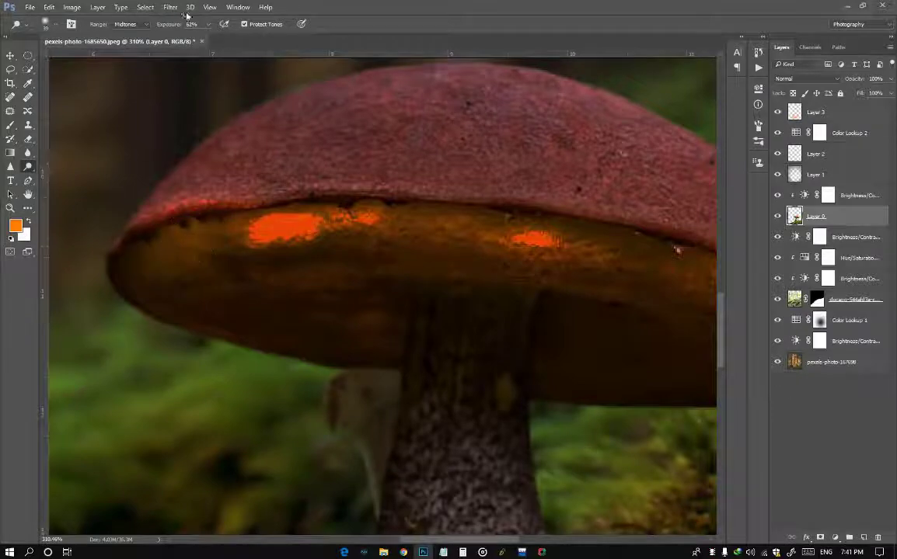
click(125, 24)
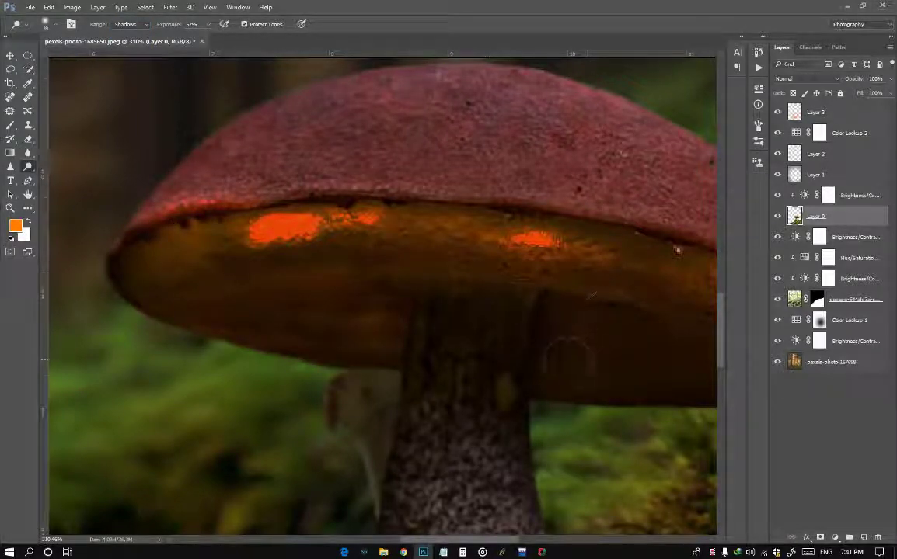
drag(569, 355, 236, 321)
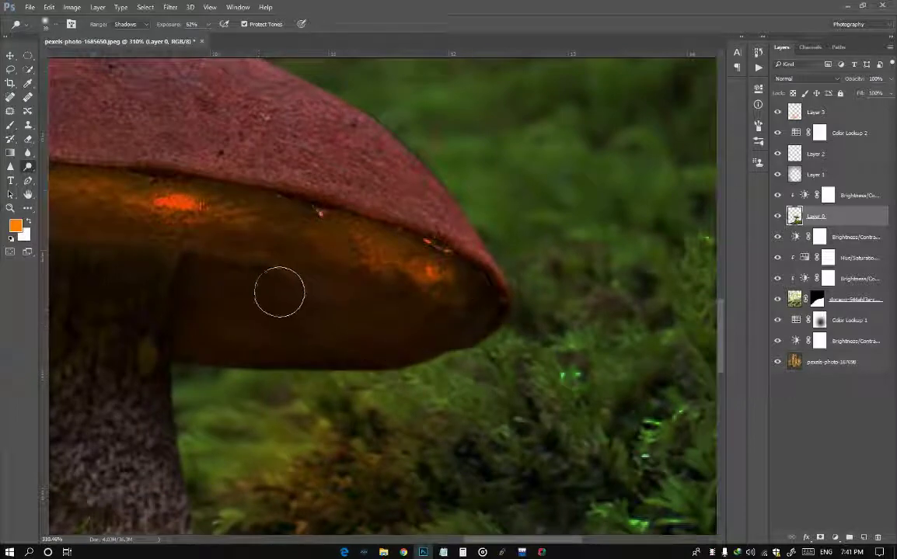
scroll(283, 299, down, 6)
scroll(291, 314, down, 1)
scroll(296, 323, up, 1)
scroll(297, 327, up, 2)
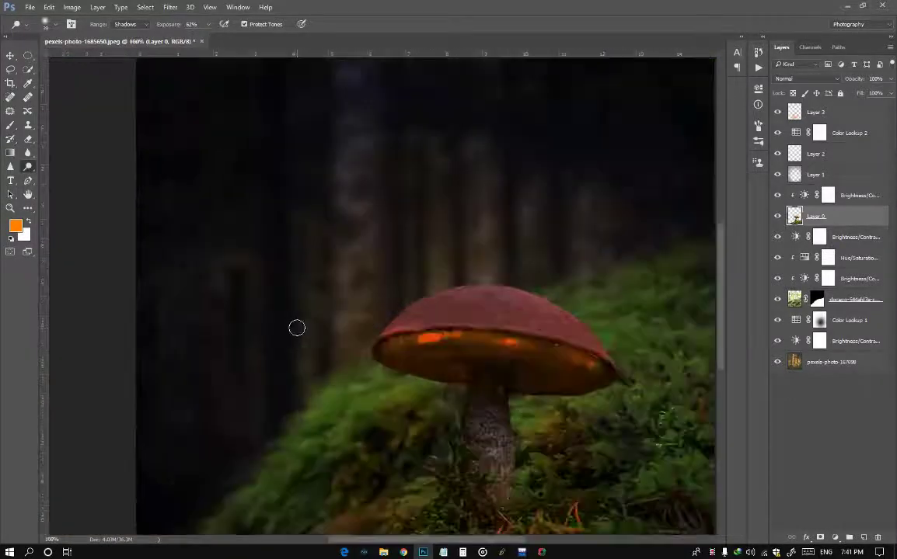
scroll(301, 329, down, 2)
click(816, 112)
scroll(406, 362, up, 3)
Step: Brush orange on Layer 3 along the whole cap underside, from right edge to left
scroll(466, 365, up, 2)
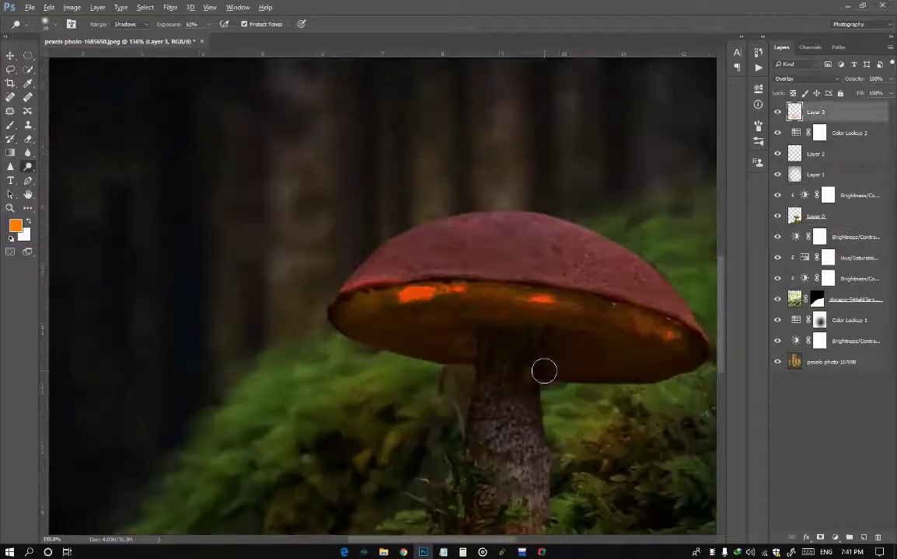
key(b)
drag(529, 300, 586, 312)
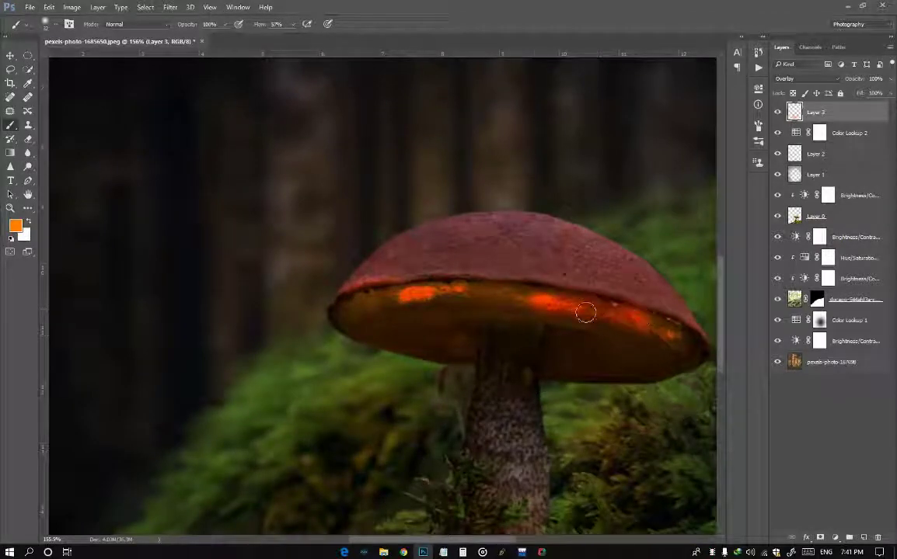
drag(653, 355, 648, 324)
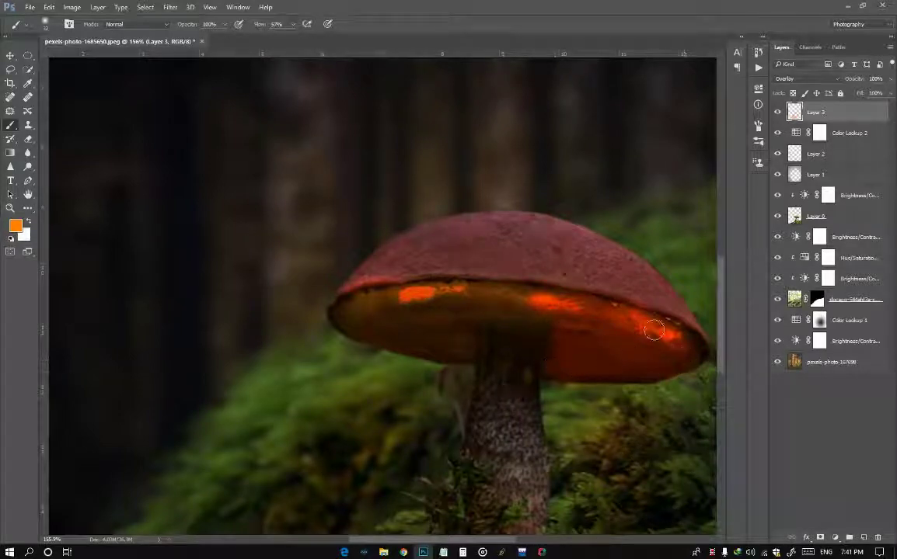
drag(654, 332, 437, 285)
drag(508, 309, 359, 318)
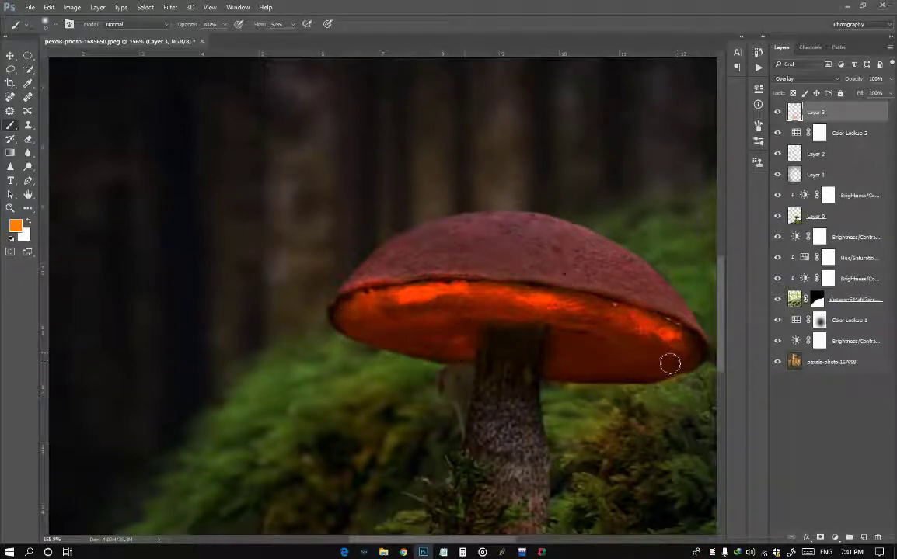
key(ctrl+minus)
key(ctrl+minus)
key(ctrl+minus)
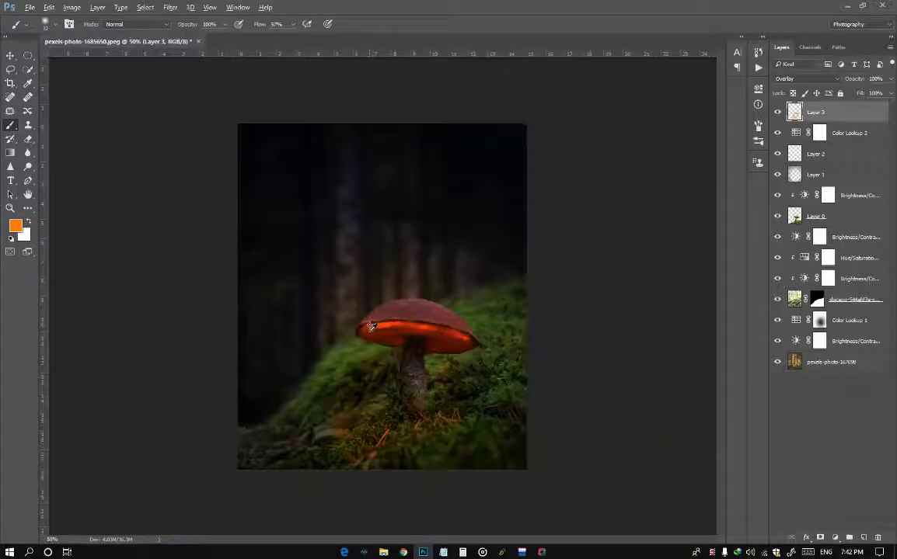
Step: Add a new Layer 4 filled with black and give it a layer mask
key(ctrl+minus)
key(ctrl+plus)
click(863, 538)
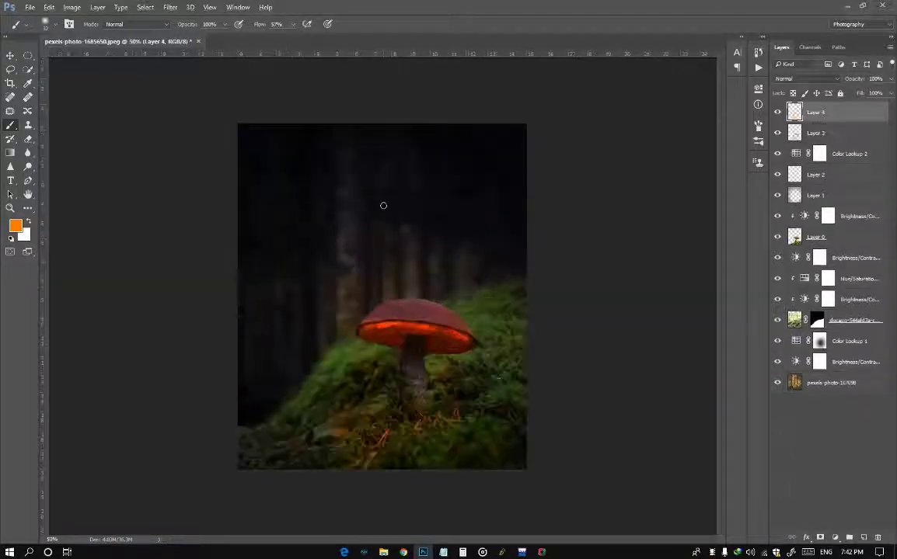
key(alt+BackSpace)
key(ctrl+minus)
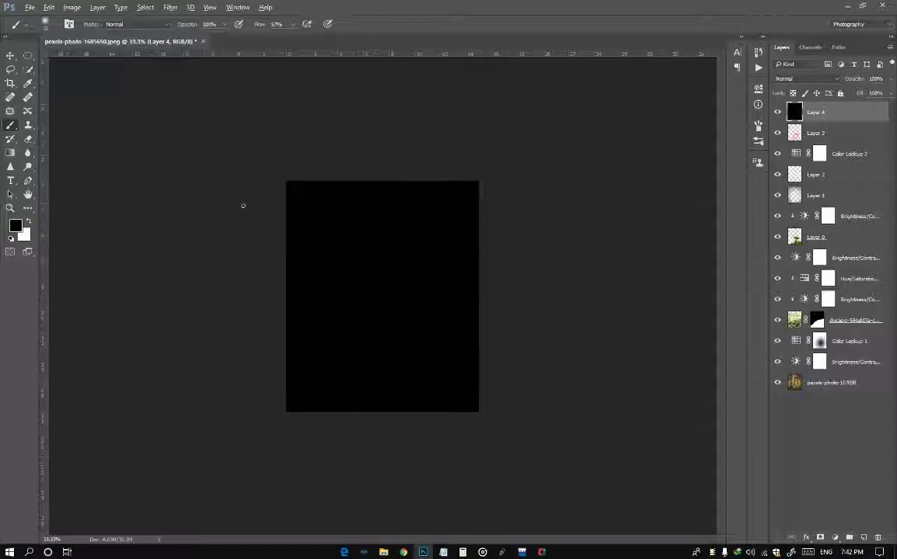
click(820, 537)
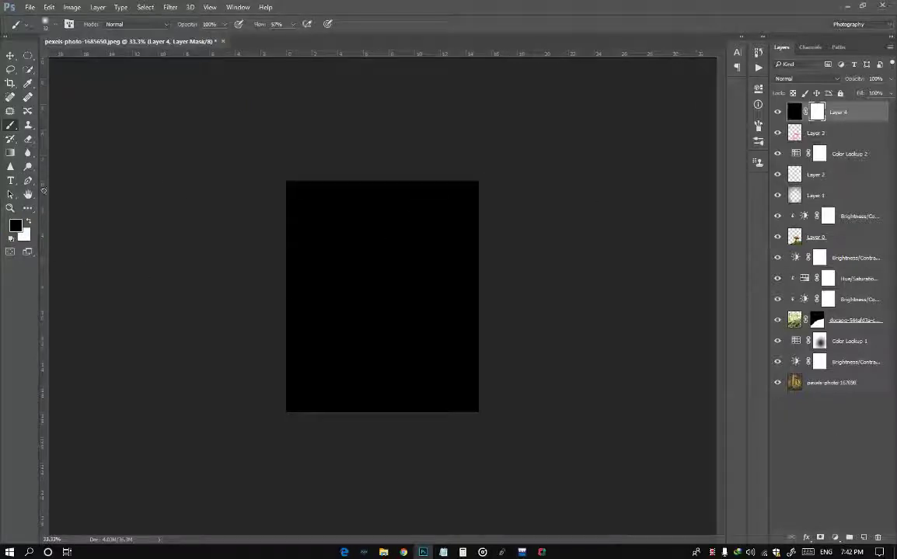
Step: Enlarge the brush to about 200 px and set Layer 4's opacity to 50%
key(x)
drag(384, 344, 510, 364)
mouse_move(394, 324)
mouse_down()
mouse_move(377, 315)
mouse_move(386, 320)
mouse_up()
key(x)
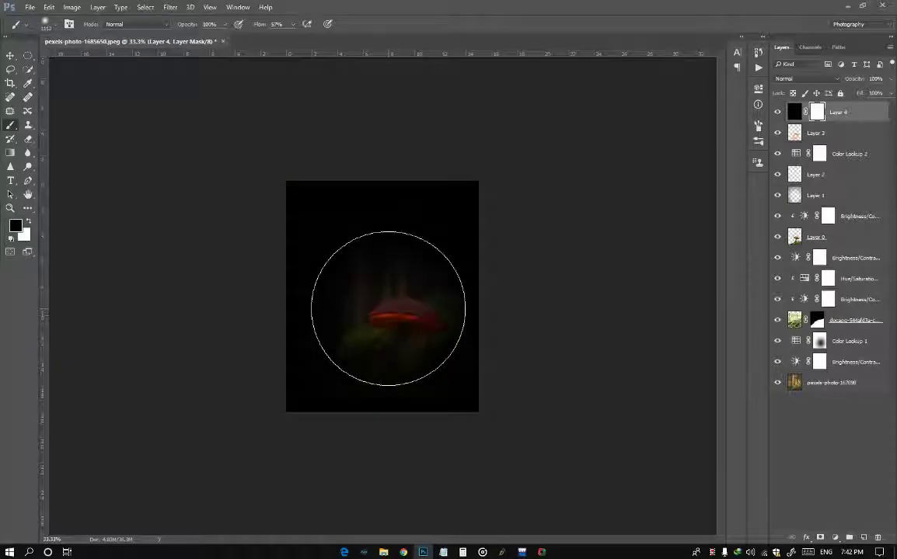
key(ctrl+plus)
key(ctrl+plus)
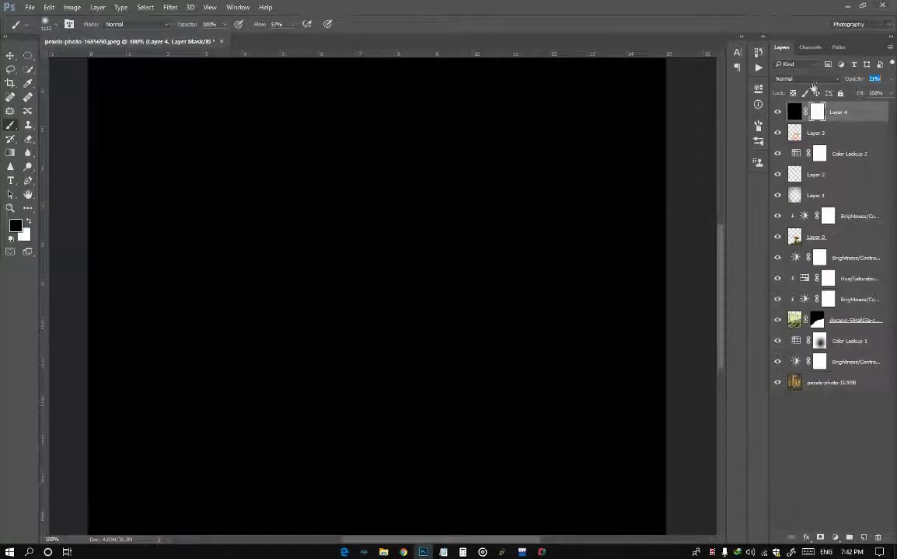
text(50)
key(Return)
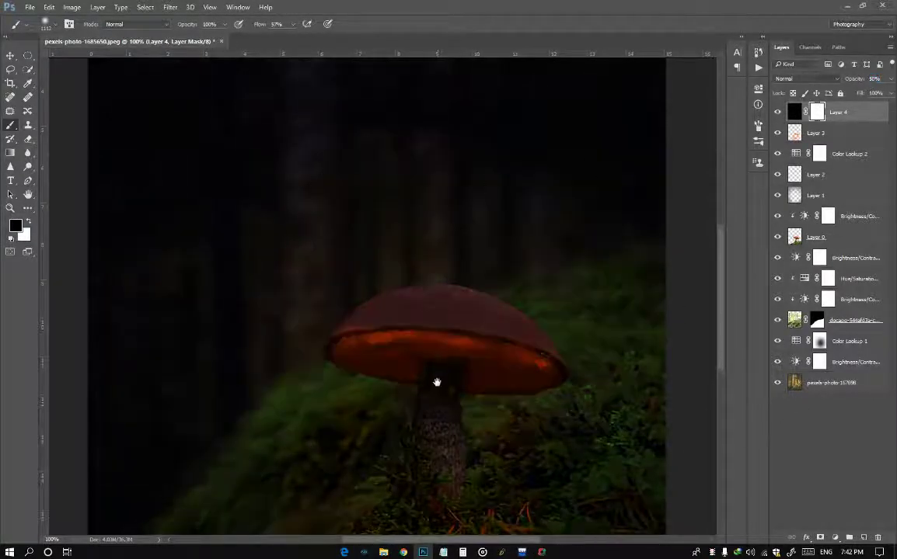
Step: Paint Layer 4's mask to let light back onto the left moss and stem
drag(437, 382, 381, 220)
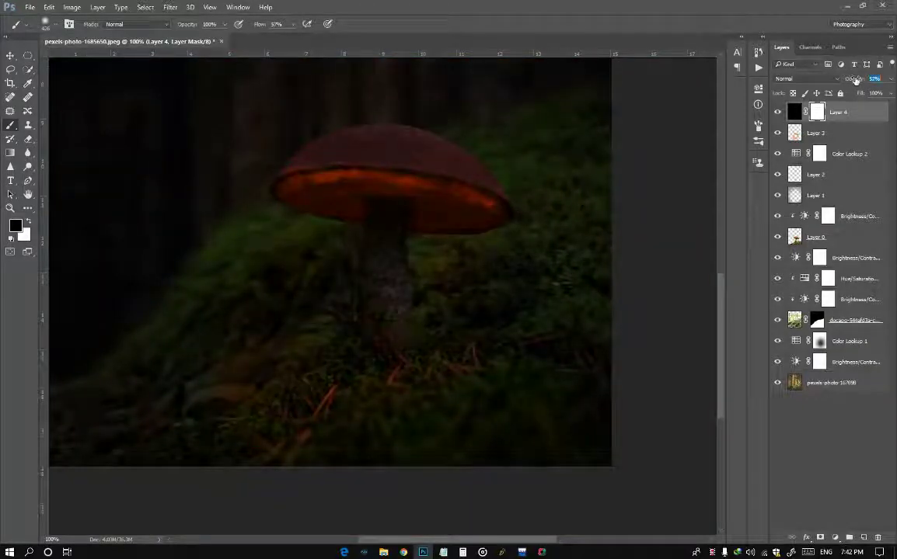
drag(311, 225, 220, 370)
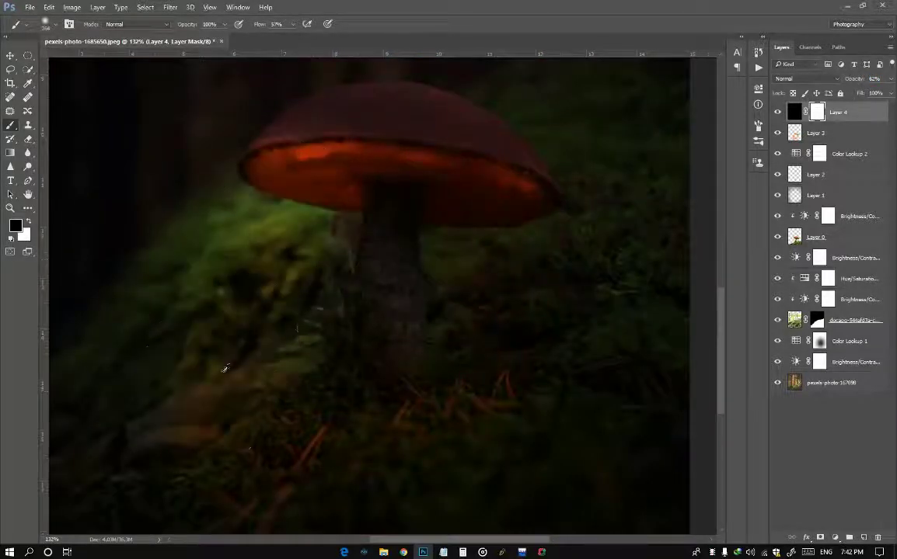
scroll(302, 329, down, 3)
mouse_move(380, 390)
mouse_down()
mouse_move(407, 400)
mouse_move(424, 376)
mouse_move(349, 402)
mouse_move(371, 446)
mouse_move(295, 366)
mouse_move(366, 385)
mouse_move(373, 400)
mouse_move(400, 411)
mouse_move(417, 371)
mouse_move(400, 420)
mouse_move(368, 460)
mouse_up()
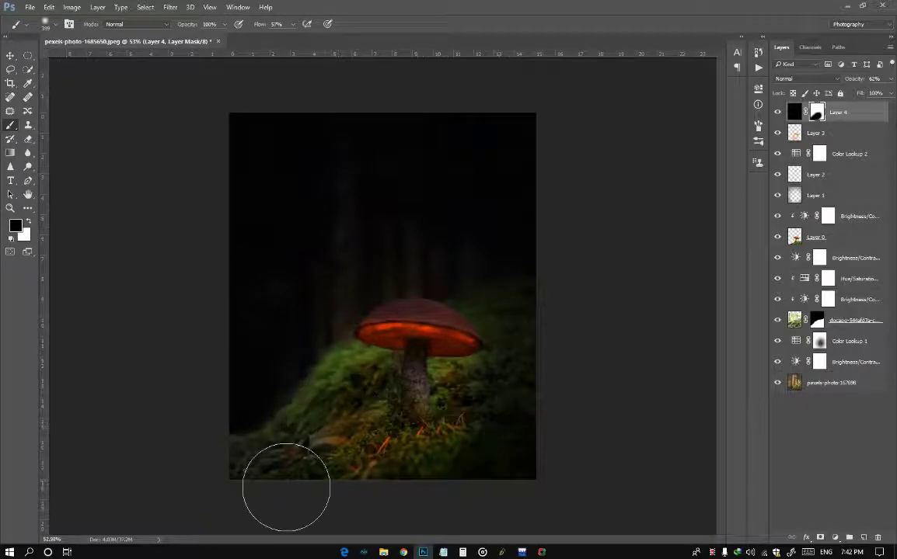
key(x)
mouse_move(292, 356)
mouse_down()
mouse_move(240, 364)
mouse_move(244, 413)
mouse_up()
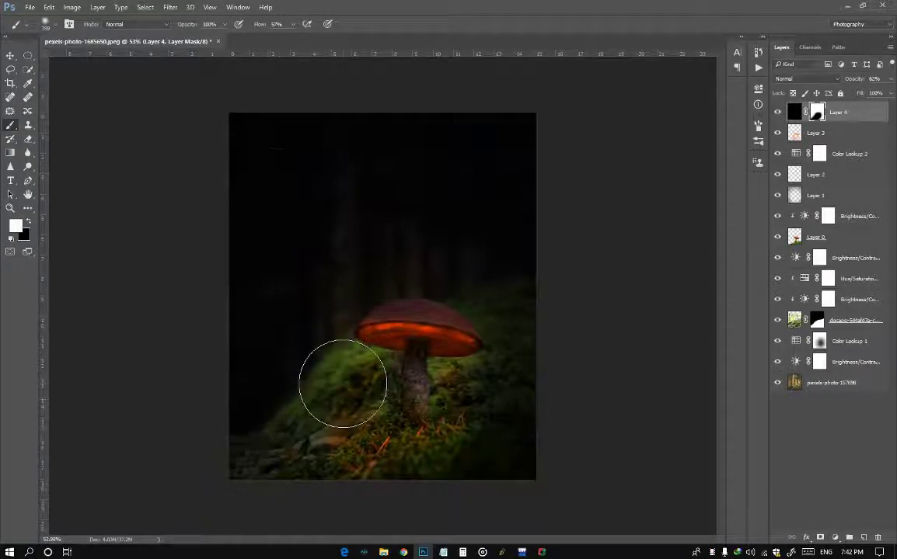
Step: Set brush flow to 100% and refine the mask on the moss right of and below the stem
text(x100)
key(Return)
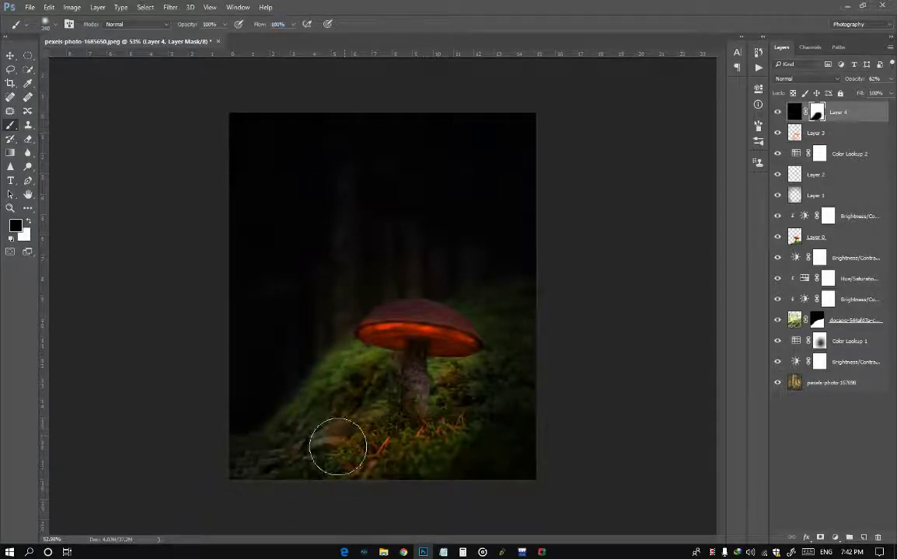
drag(464, 397, 434, 443)
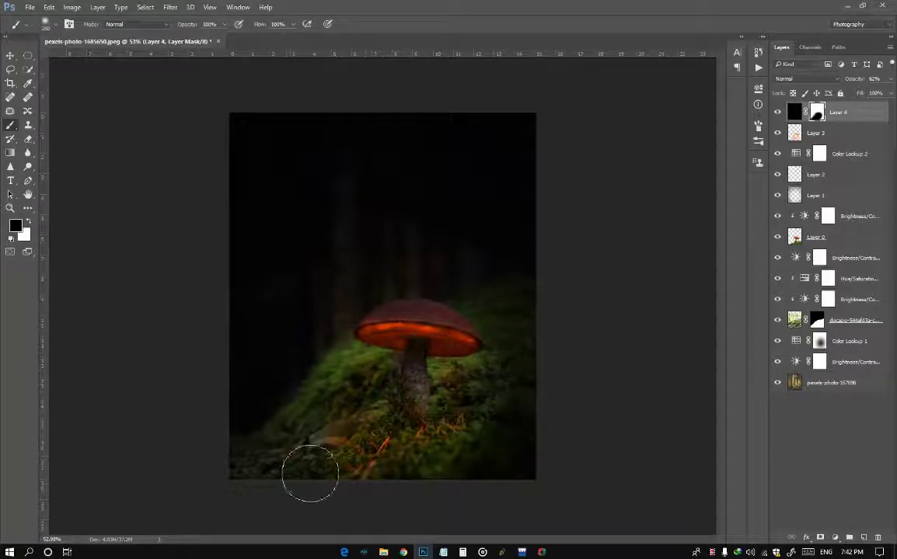
key(x)
drag(429, 346, 459, 467)
scroll(404, 470, down, 2)
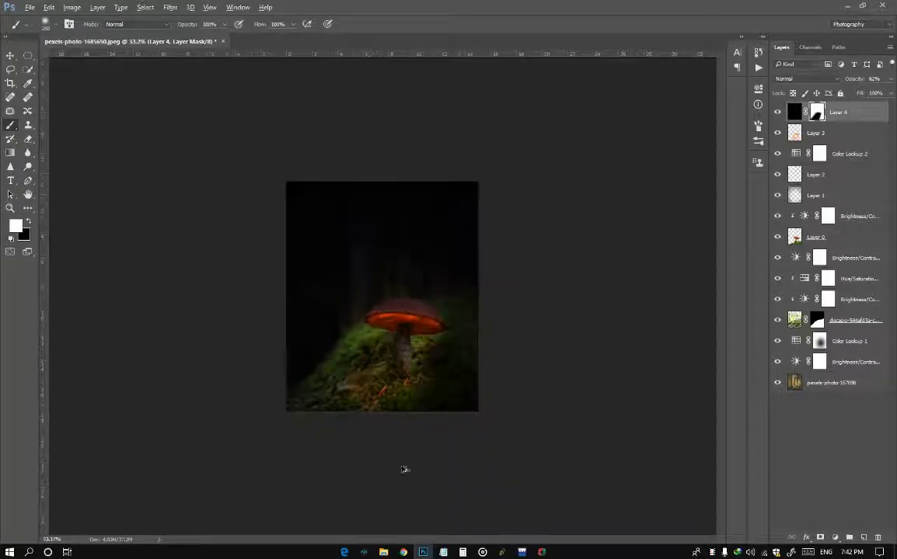
mouse_move(439, 299)
mouse_down()
mouse_move(460, 306)
mouse_move(428, 300)
mouse_move(464, 313)
mouse_up()
key(x)
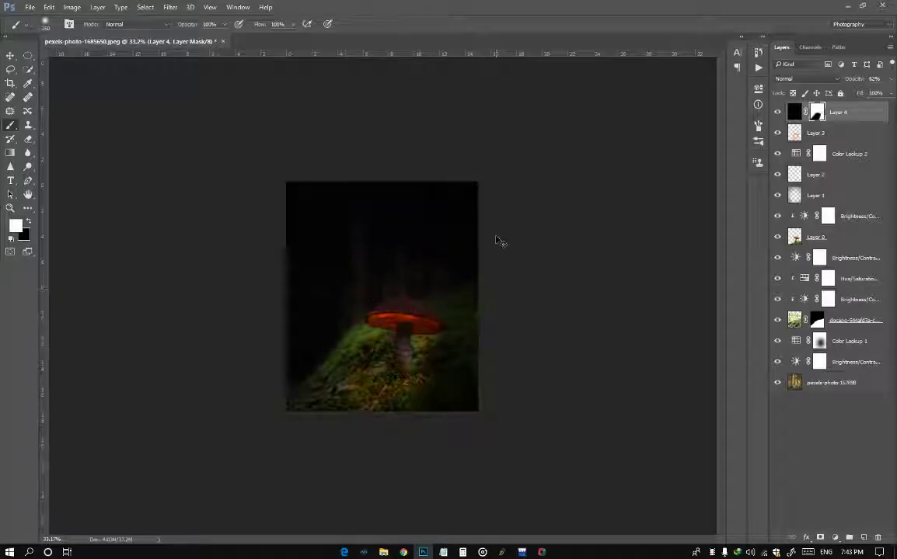
Step: Duplicate Layer 4 and set the copy to 15% opacity and 0% fill
key(ctrl+j)
key(x)
mouse_move(860, 94)
mouse_down()
mouse_move(723, 91)
mouse_move(859, 89)
mouse_up()
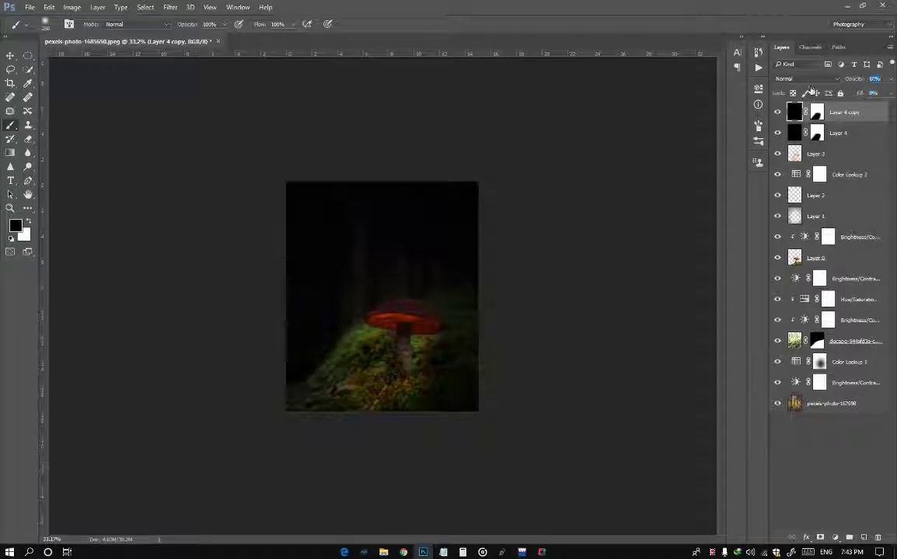
scroll(485, 324, up, 2)
scroll(464, 342, up, 3)
scroll(464, 342, down, 2)
scroll(467, 340, down, 1)
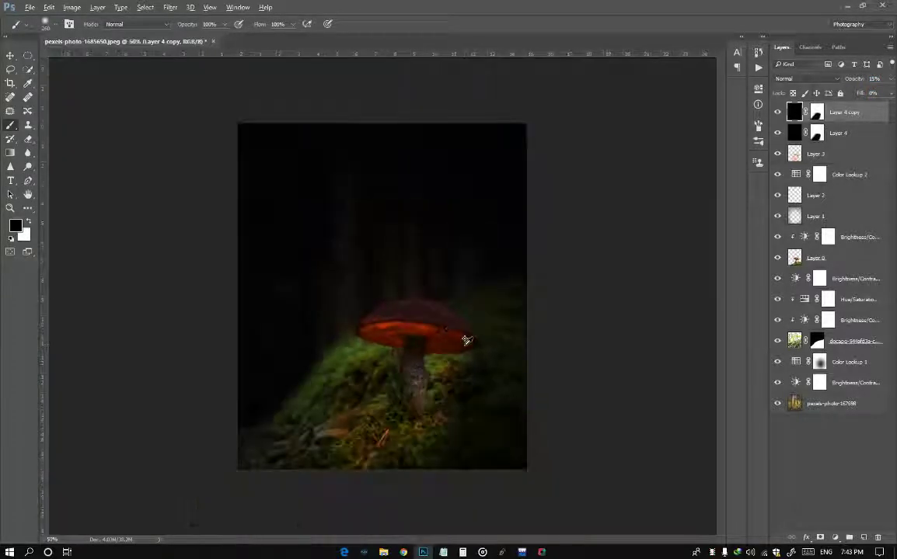
Step: Drag the beach photo of the woman from Explorer into Photoshop
click(404, 554)
mouse_move(634, 133)
mouse_down()
mouse_move(431, 553)
mouse_move(352, 48)
mouse_up()
drag(218, 62, 48, 78)
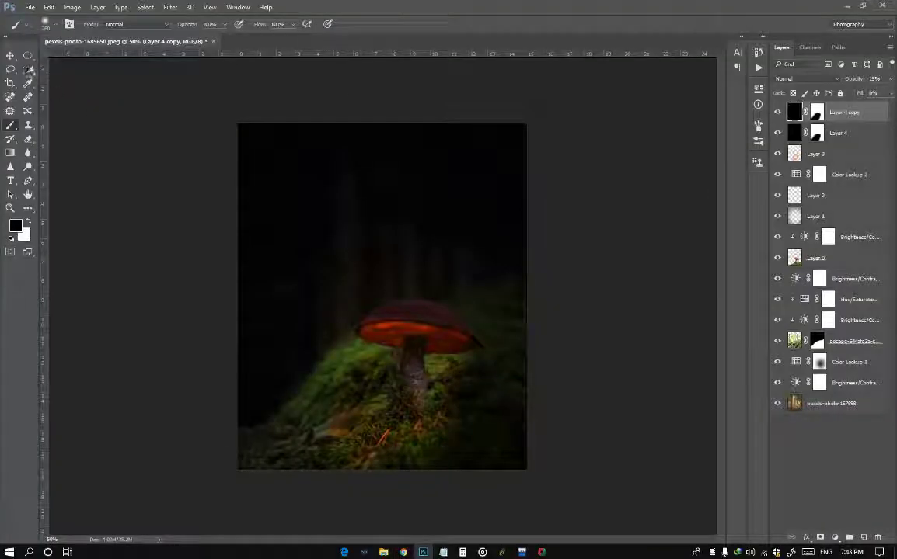
Step: Choose Quick Selection and duplicate the beach photo's background as Layer 1
key(w)
scroll(395, 356, up, 2)
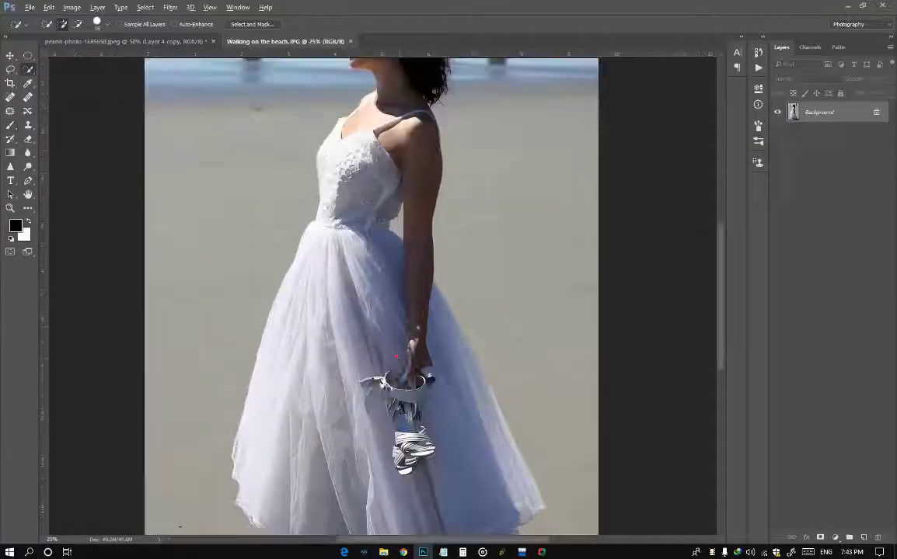
key(ctrl+j)
scroll(410, 300, down, 2)
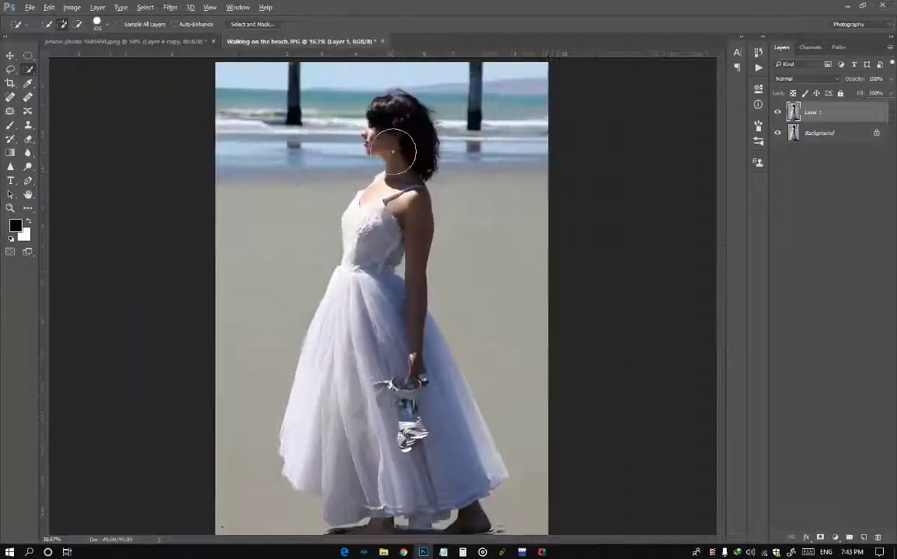
scroll(397, 144, up, 1)
Step: Quick-select the woman from her hair down both sides of the white dress
drag(402, 167, 406, 115)
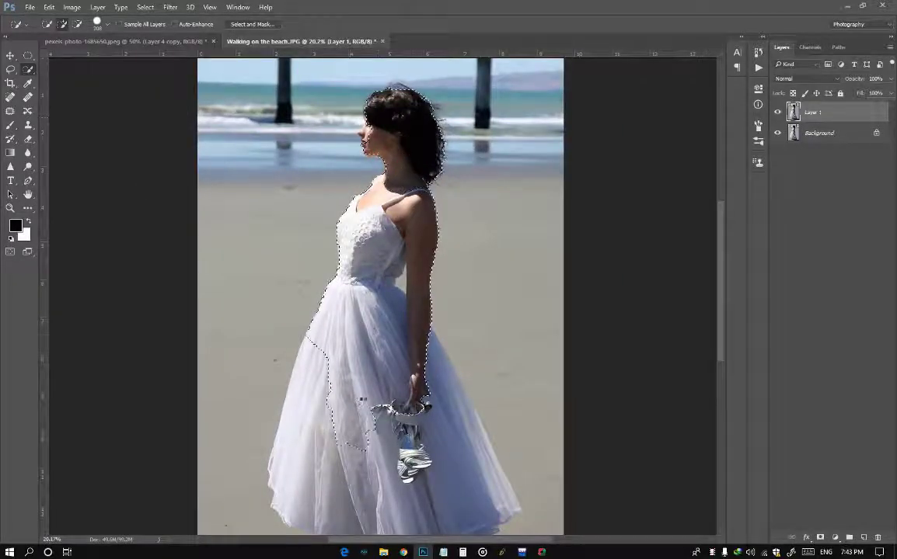
scroll(329, 373, down, 10)
scroll(340, 372, up, 1)
scroll(342, 328, up, 2)
scroll(344, 329, up, 5)
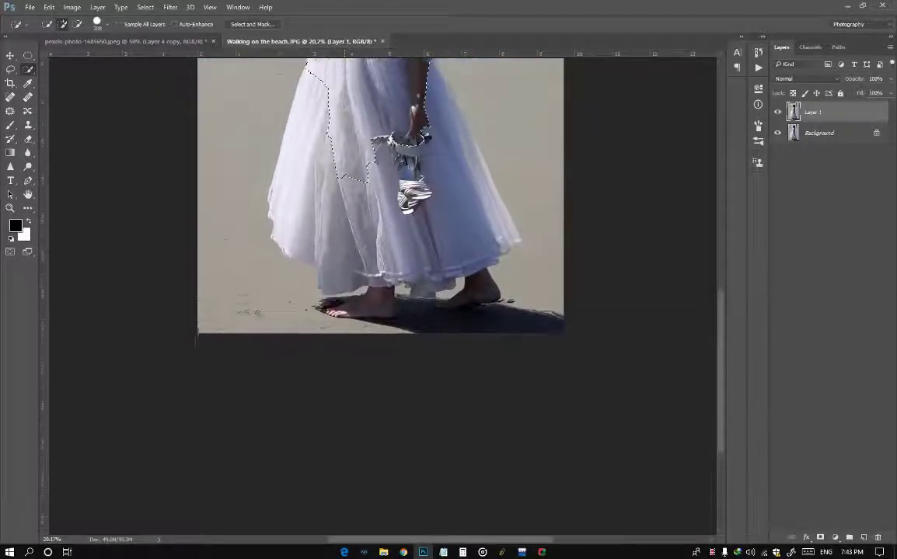
scroll(345, 329, up, 5)
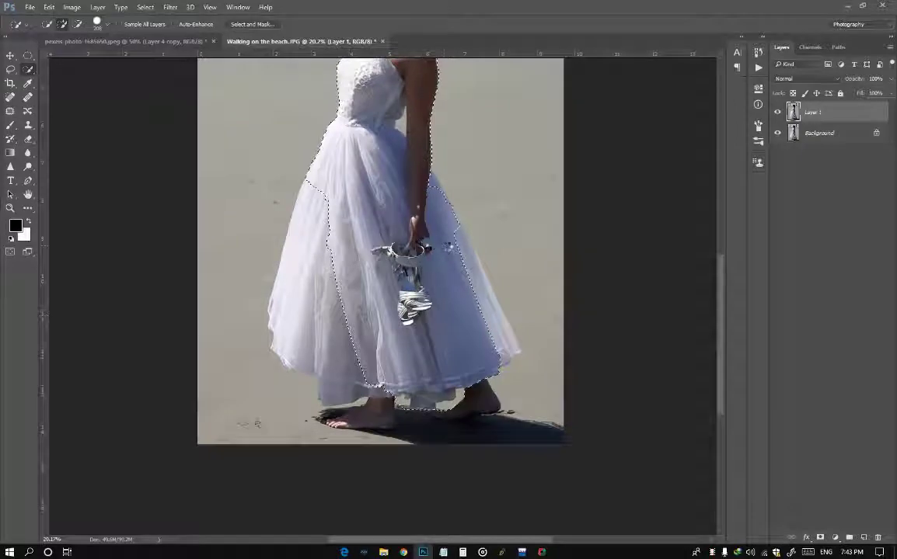
drag(448, 247, 460, 249)
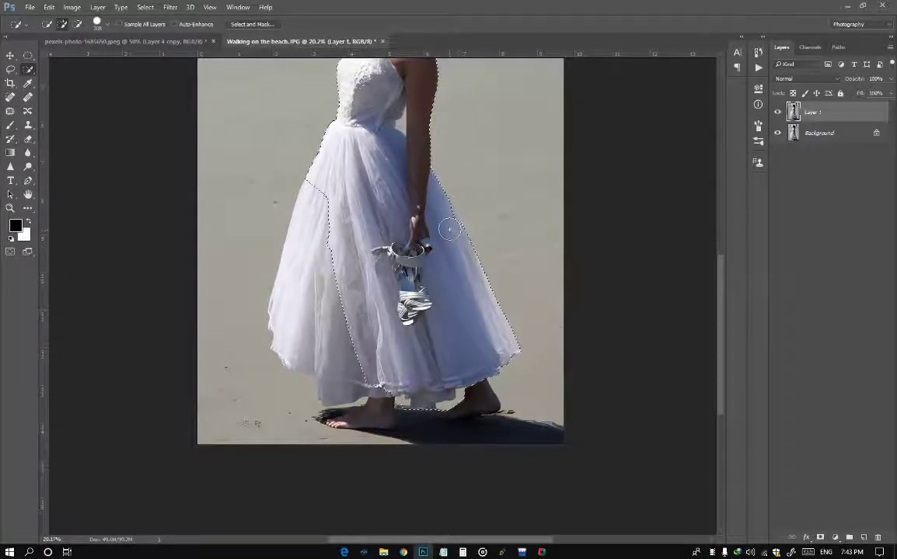
mouse_move(299, 233)
mouse_down()
mouse_move(304, 301)
mouse_move(359, 389)
mouse_up()
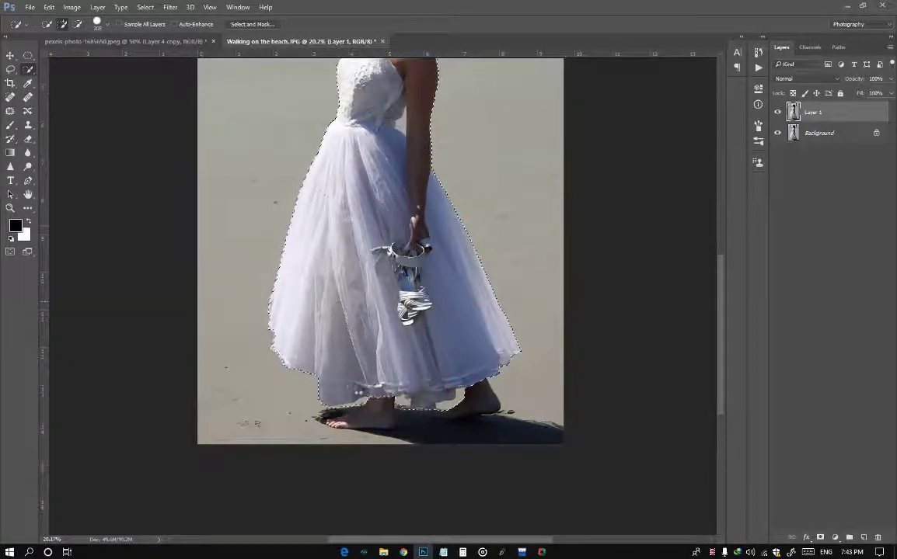
scroll(374, 409, up, 2)
scroll(374, 410, up, 2)
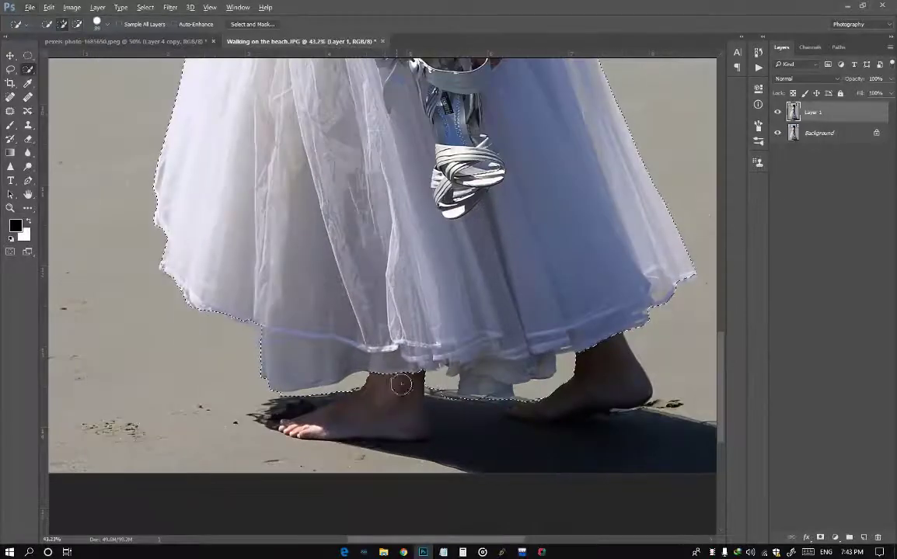
Step: Refine the selection around her feet, subtracting the shadow beneath and between them
drag(308, 427, 287, 422)
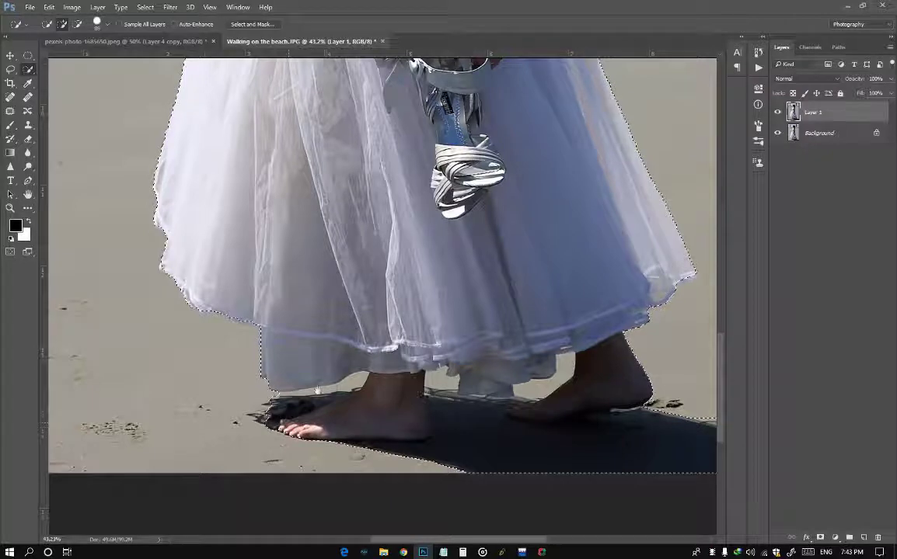
drag(317, 388, 139, 368)
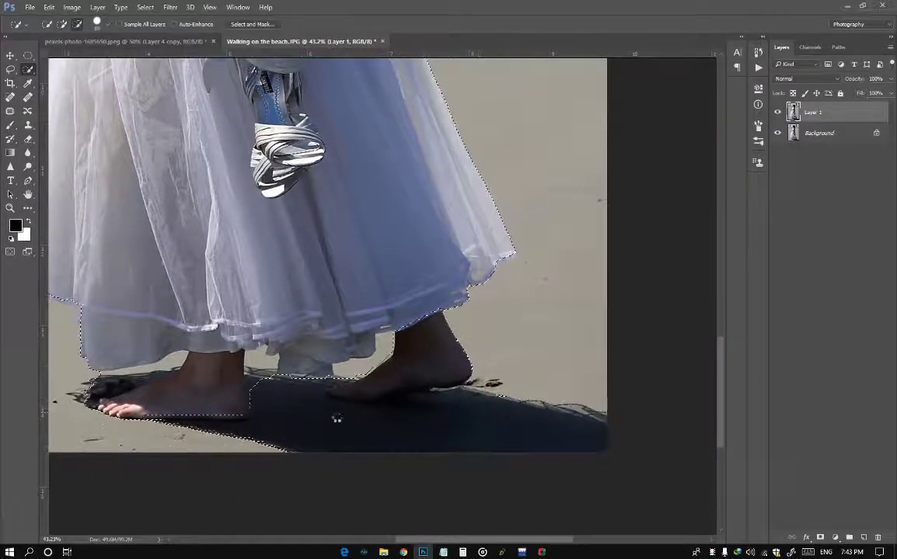
mouse_move(400, 375)
mouse_down()
mouse_move(350, 394)
mouse_move(327, 389)
mouse_up()
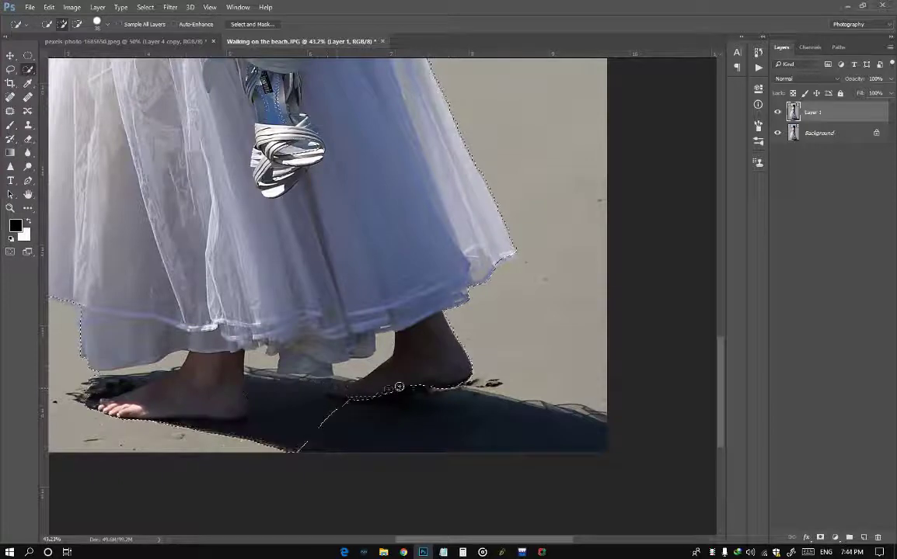
mouse_move(400, 386)
mouse_down()
mouse_move(371, 395)
mouse_move(405, 401)
mouse_up()
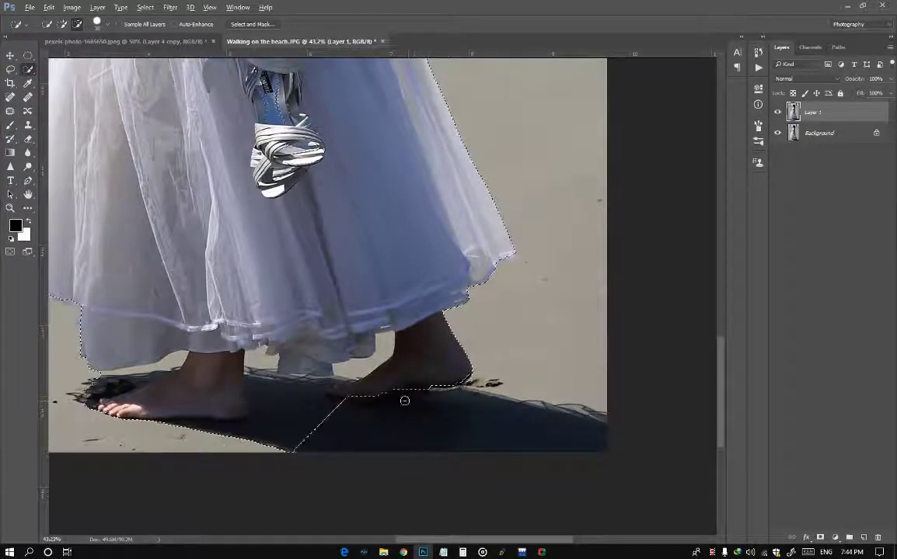
mouse_move(323, 414)
mouse_down()
mouse_move(272, 387)
mouse_move(324, 384)
mouse_up()
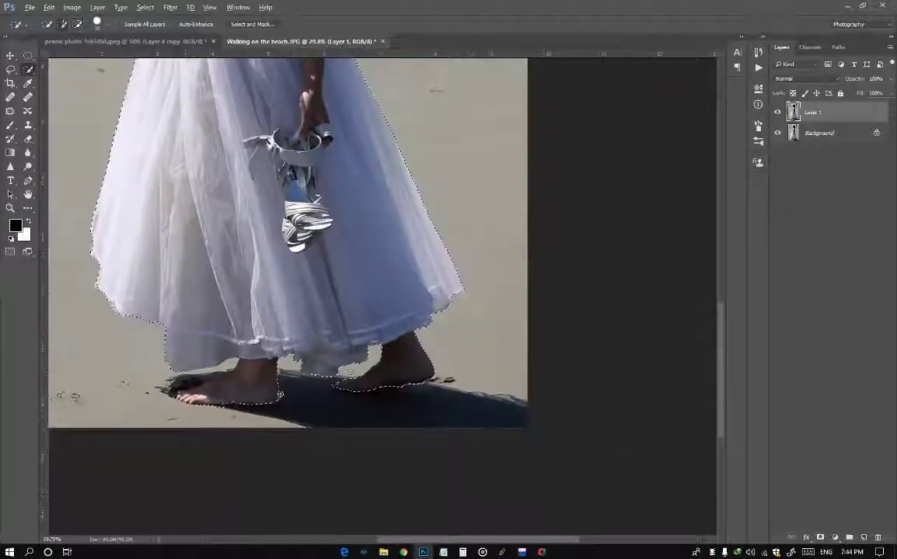
scroll(276, 358, down, 1)
scroll(276, 357, up, 3)
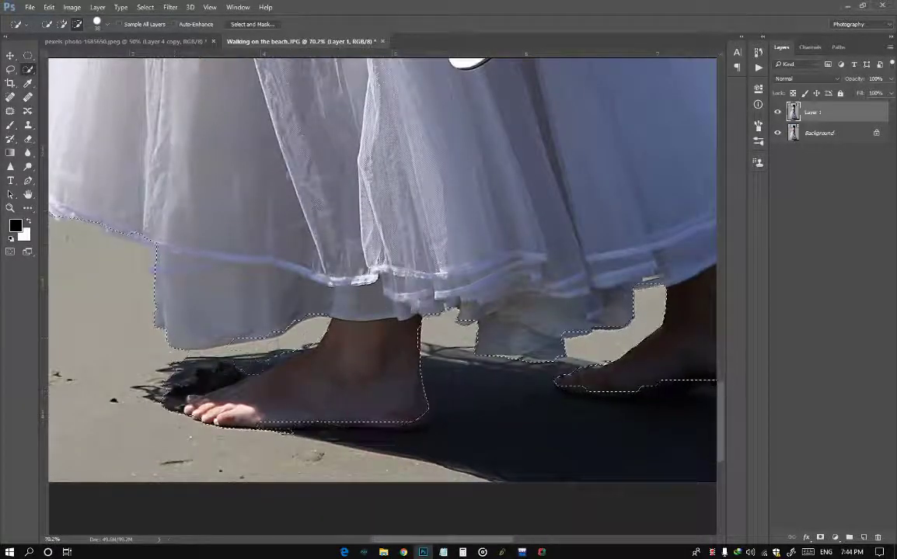
drag(276, 357, 153, 414)
drag(249, 374, 199, 363)
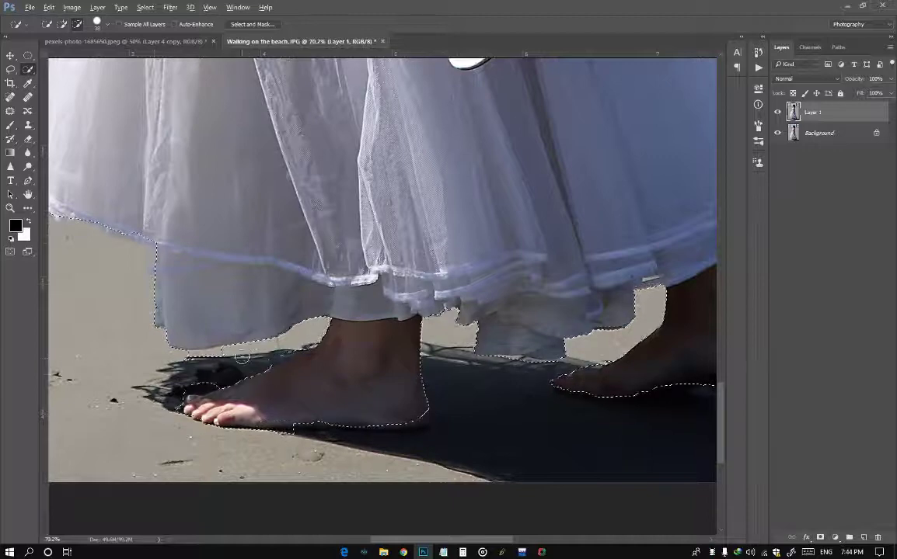
scroll(233, 373, down, 1)
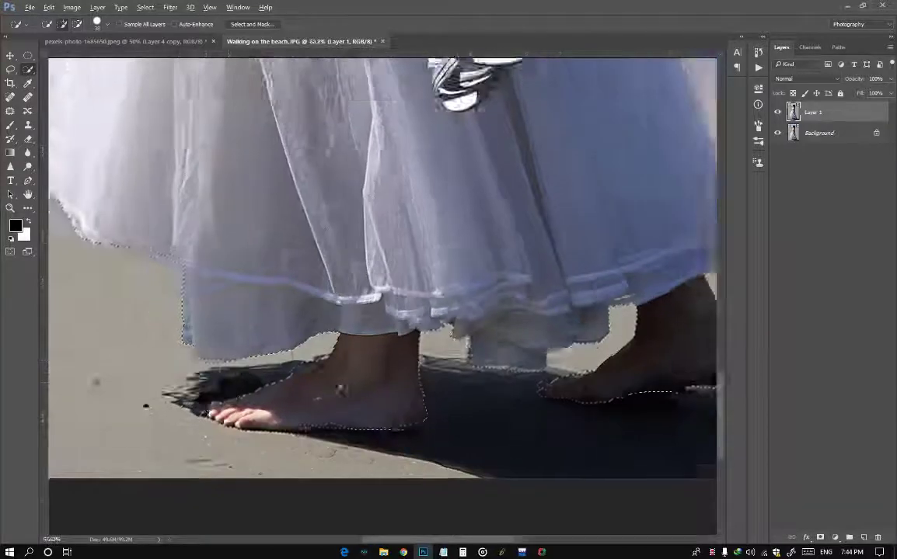
scroll(326, 416, up, 1)
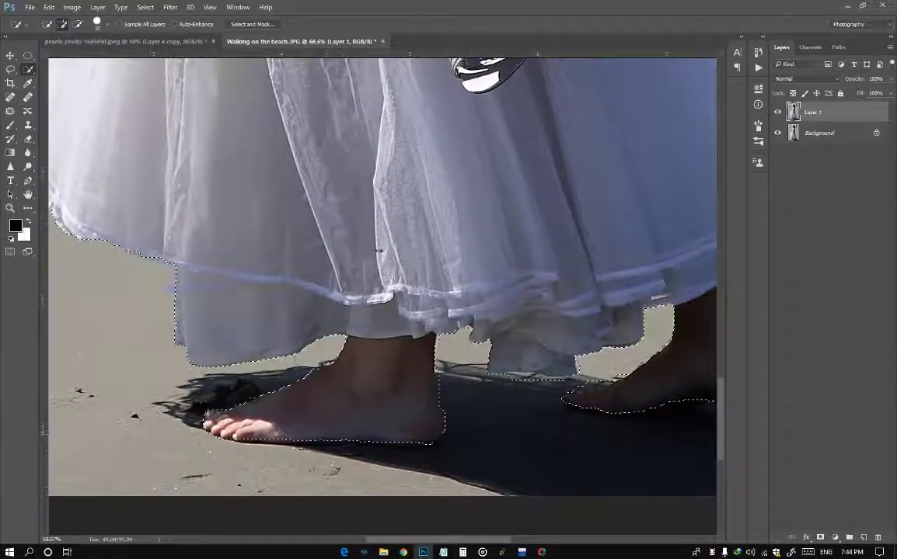
scroll(381, 251, down, 3)
Step: Tighten the selection along her nose down to the upper lip
scroll(380, 233, down, 2)
scroll(396, 195, down, 2)
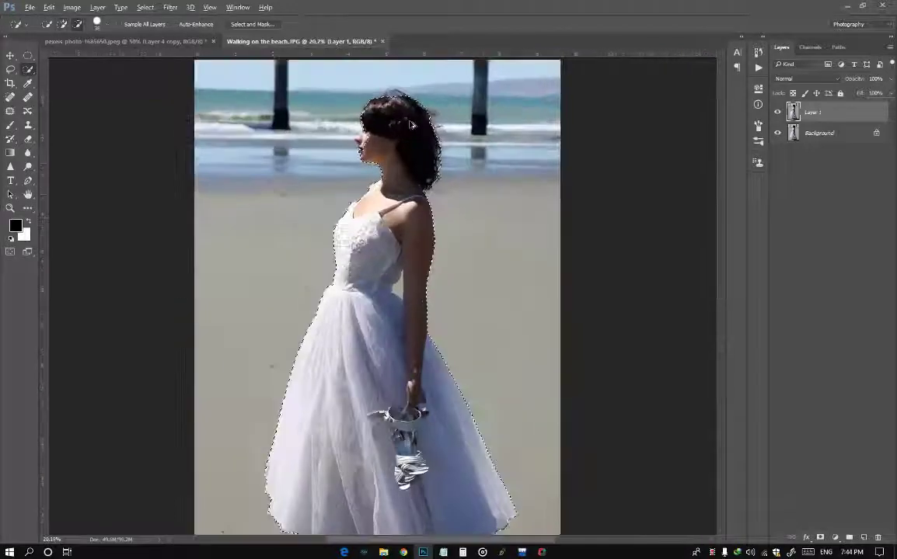
scroll(412, 125, up, 3)
scroll(412, 125, up, 3)
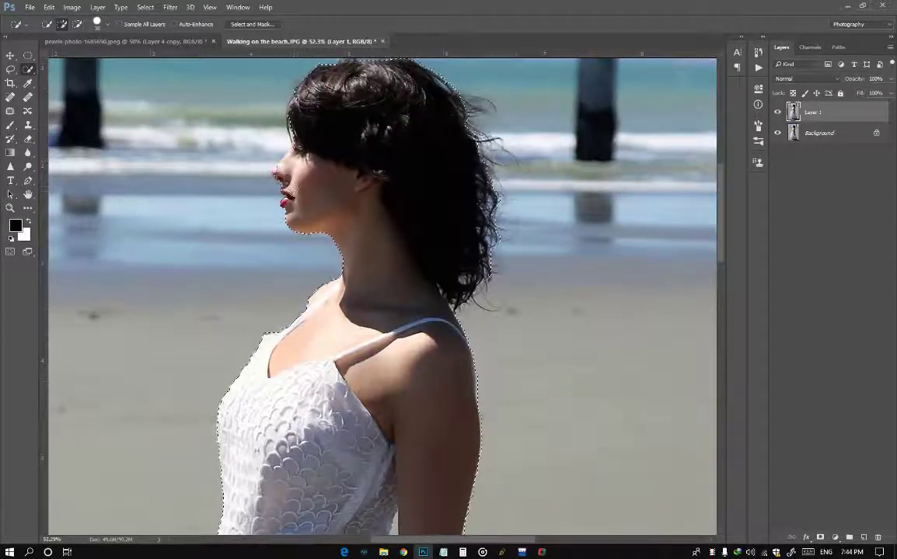
scroll(281, 173, up, 8)
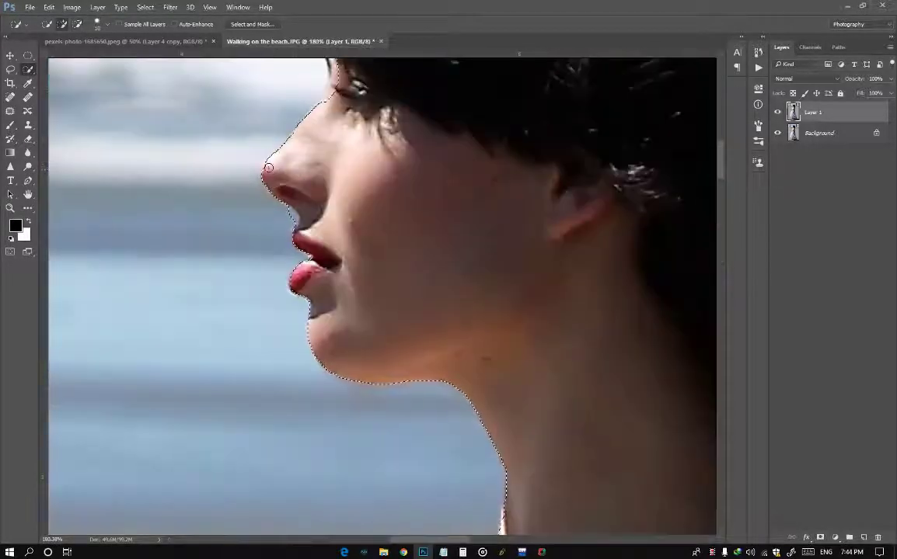
scroll(366, 192, down, 2)
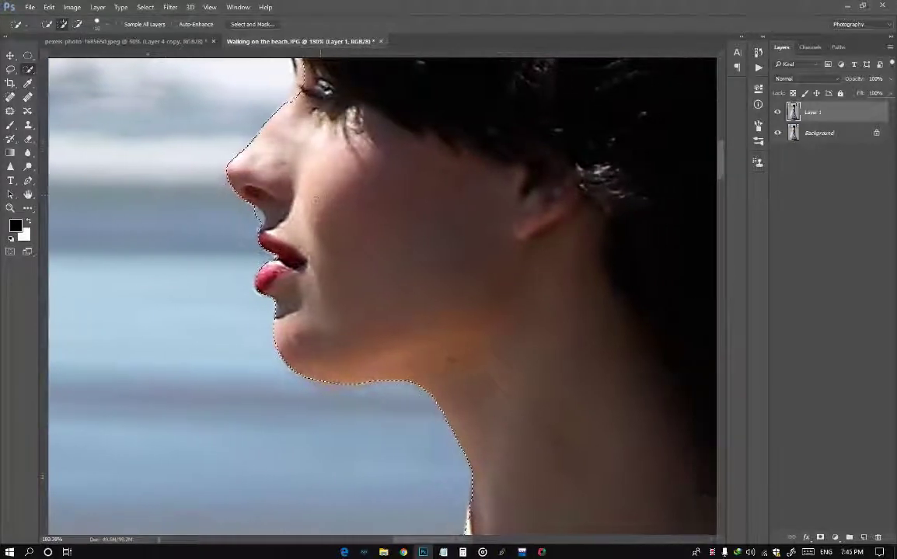
drag(255, 213, 255, 220)
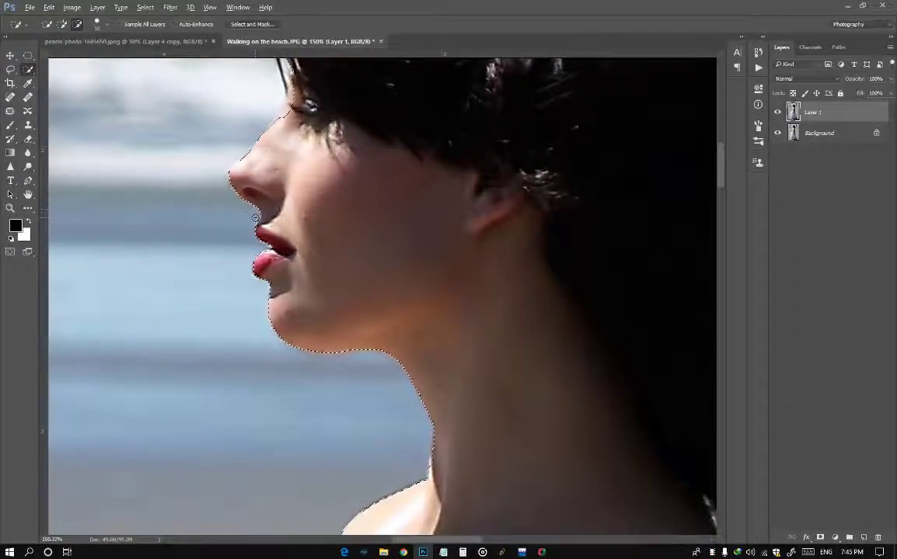
Step: Fix the selection in the gap between her arm and dress
scroll(319, 306, down, 3)
scroll(319, 306, down, 2)
scroll(319, 306, down, 2)
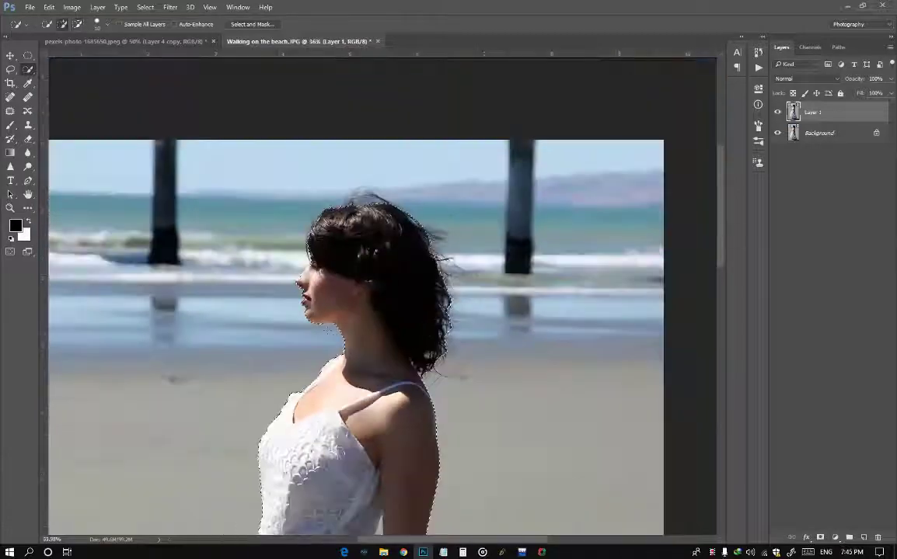
scroll(316, 322, down, 1)
scroll(370, 465, up, 3)
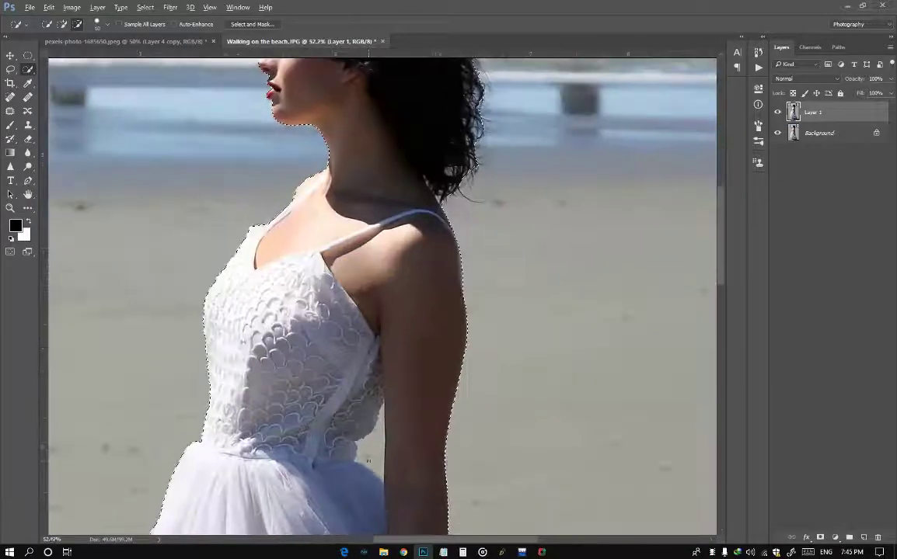
scroll(370, 465, up, 2)
drag(370, 464, 380, 459)
scroll(381, 460, down, 3)
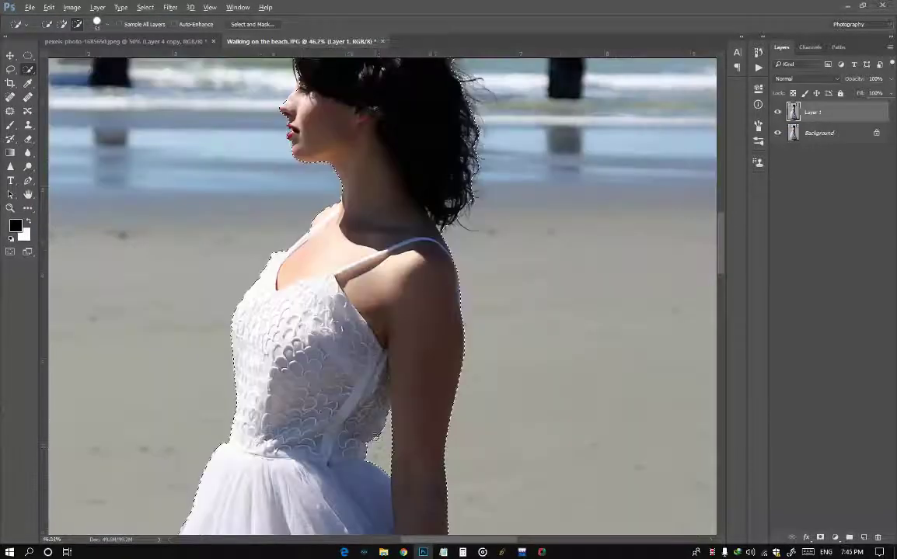
scroll(380, 460, down, 3)
scroll(381, 461, up, 1)
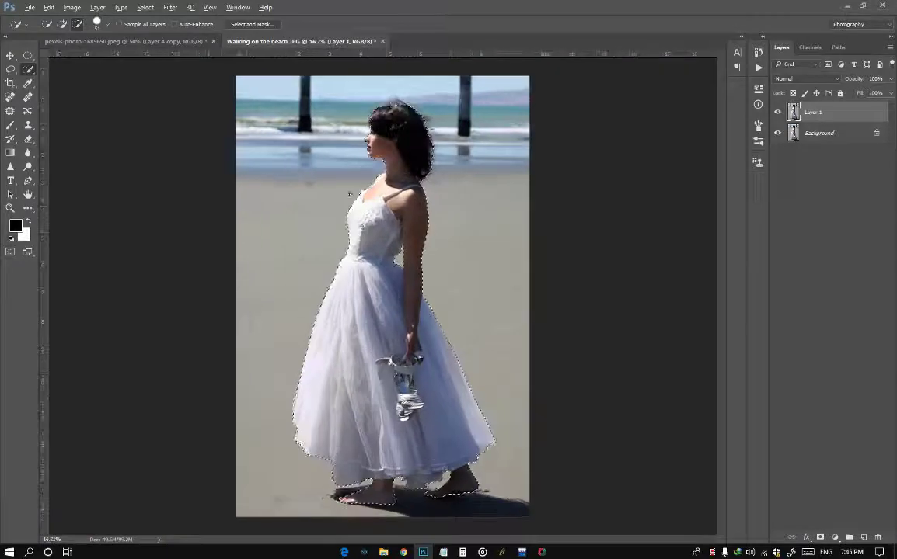
Step: In Select and Mask, Refine Edge Brush the stray hair strands above her head and accept
click(255, 23)
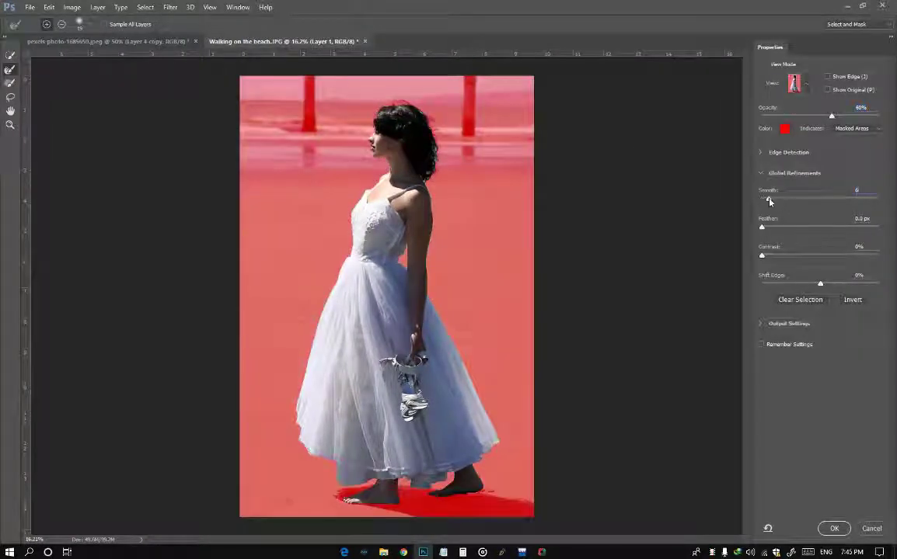
key(z)
drag(410, 180, 467, 180)
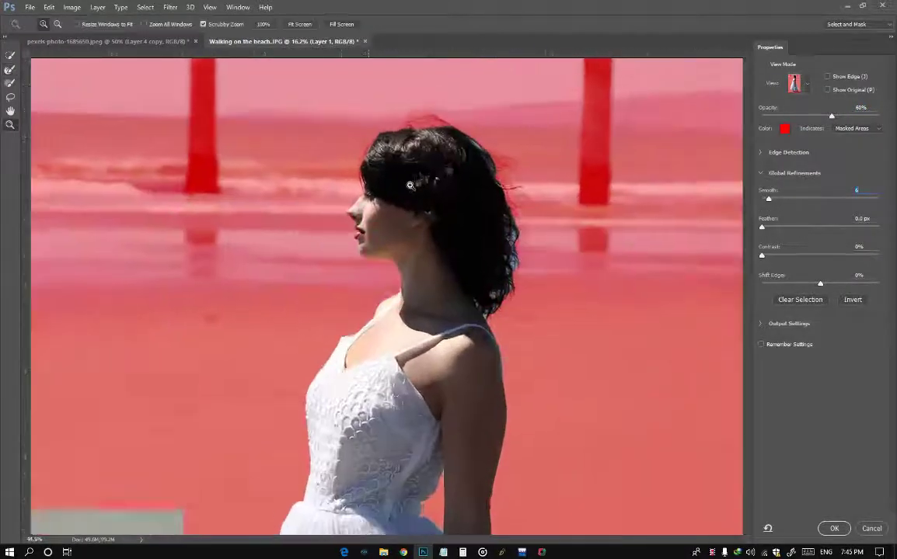
click(9, 54)
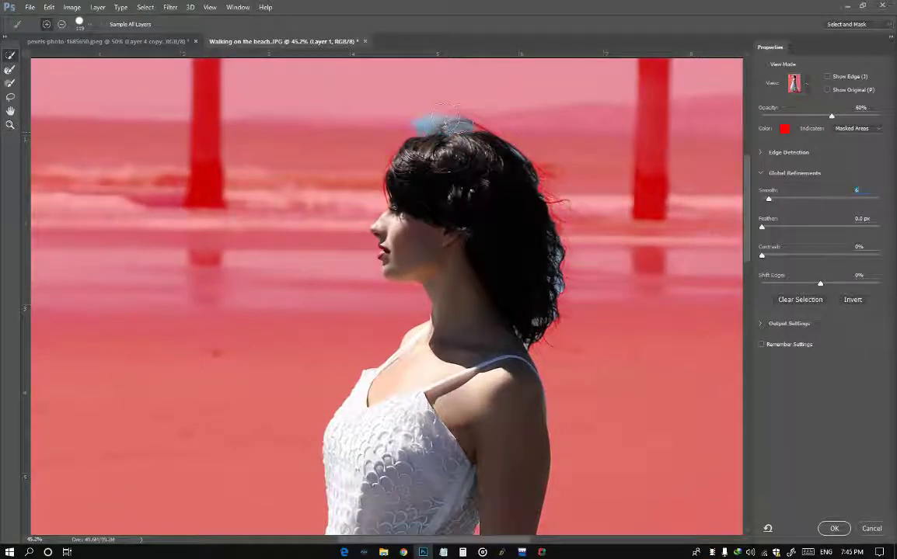
drag(381, 108, 476, 118)
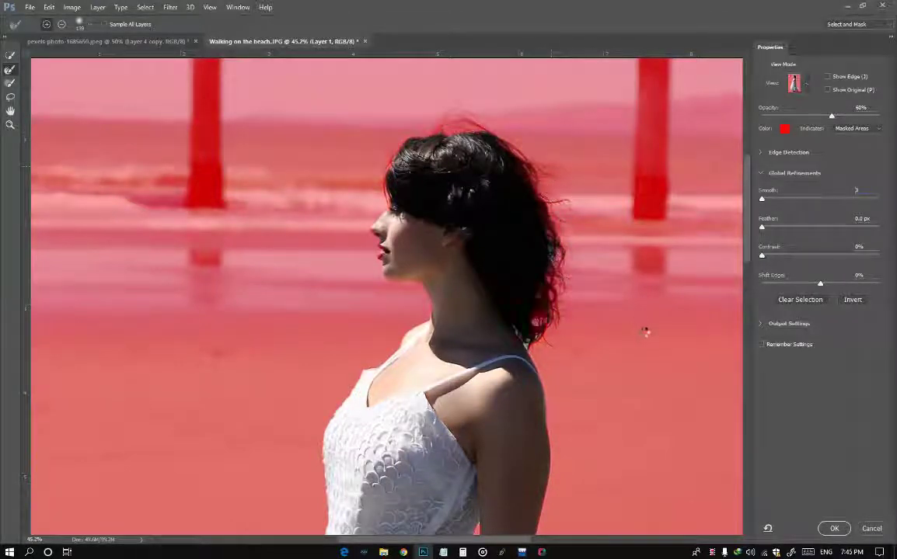
click(833, 528)
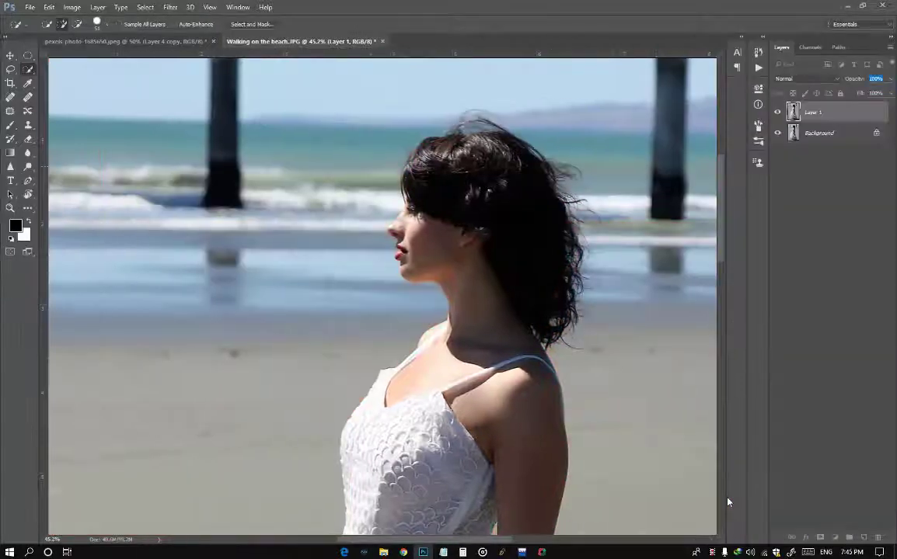
Step: Mask Layer 1 to the woman, delete the Background layer, and apply the mask permanently
key(ctrl+0)
key(v)
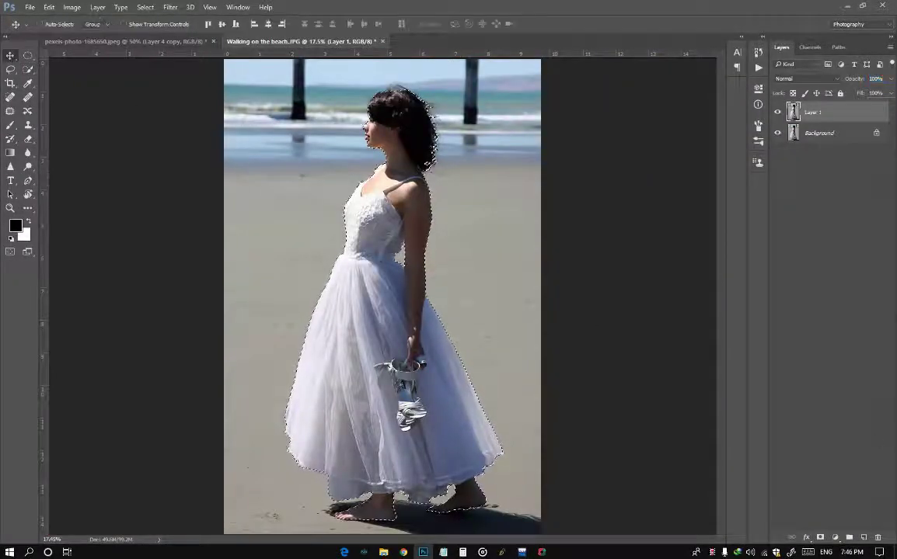
click(821, 538)
click(787, 133)
key(Delete)
key(w)
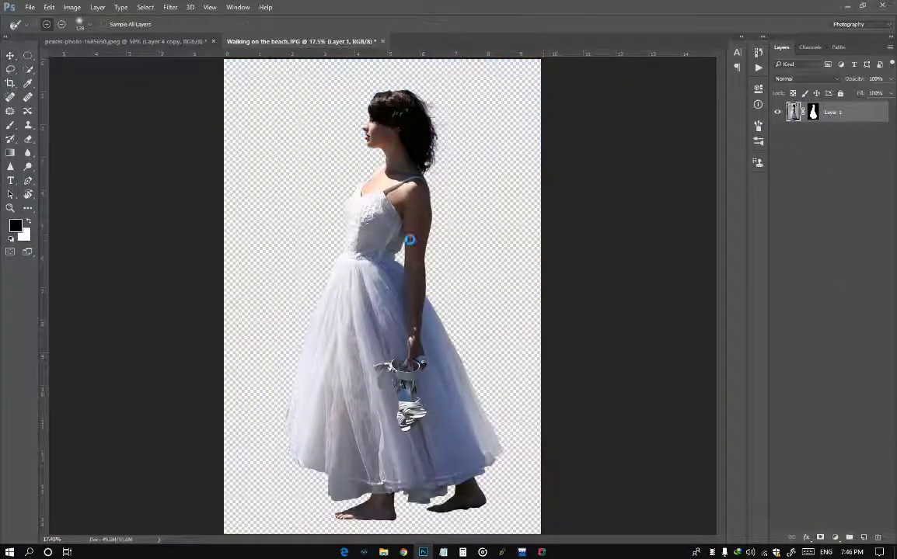
click(409, 240)
key(Return)
key(v)
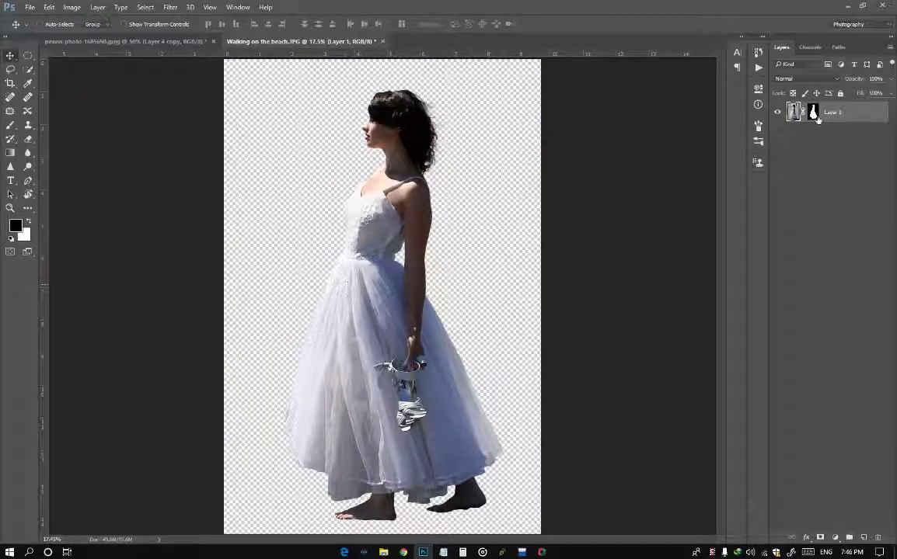
right_click(817, 119)
click(779, 146)
Step: Drag a copy of the woman into the mushroom image, then undo that misplaced copy
mouse_move(396, 239)
mouse_down()
mouse_move(194, 52)
mouse_move(433, 379)
mouse_up()
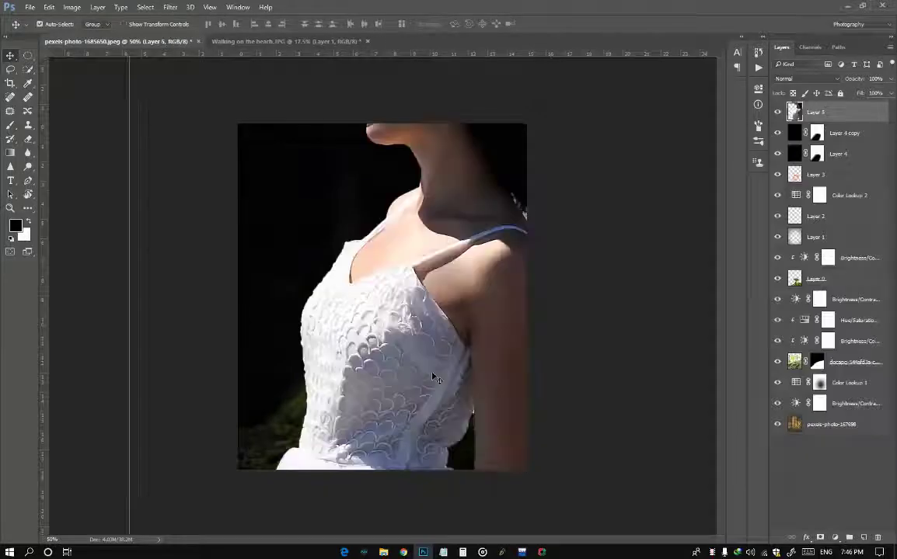
key(ctrl+t)
key(ctrl+minus)
key(ctrl+minus)
key(ctrl+minus)
click(464, 24)
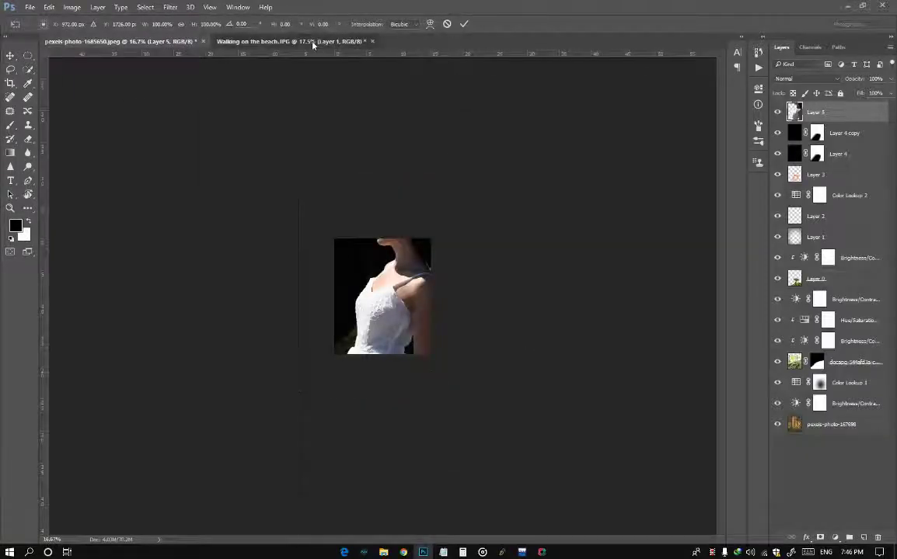
click(311, 40)
click(117, 41)
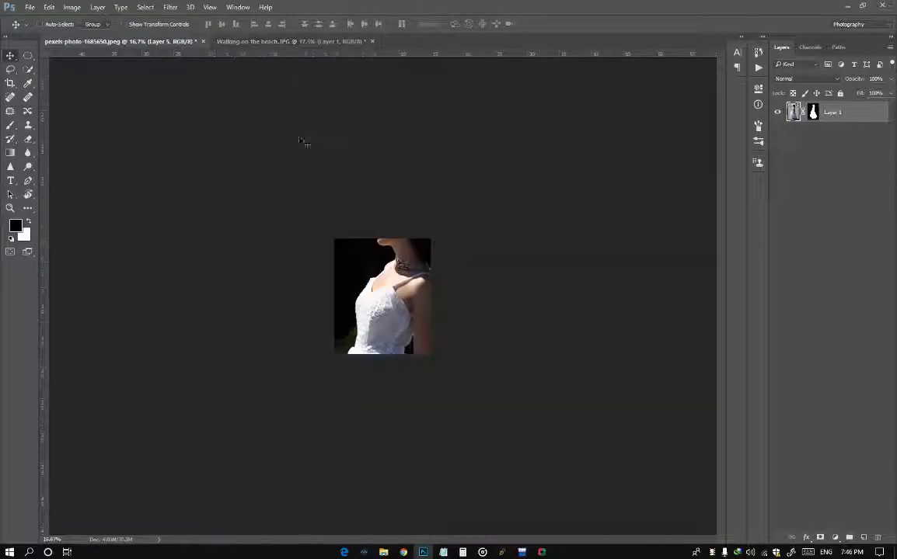
key(ctrl+z)
click(296, 40)
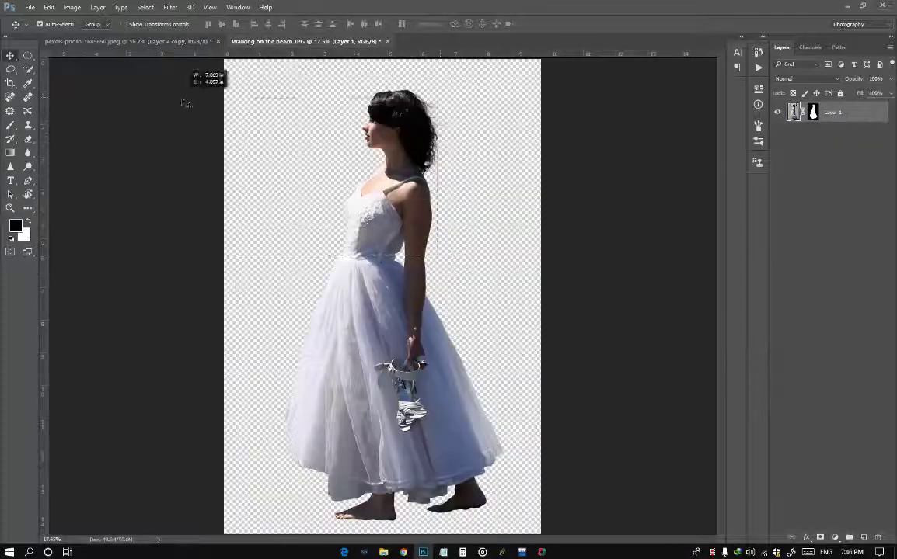
click(340, 206)
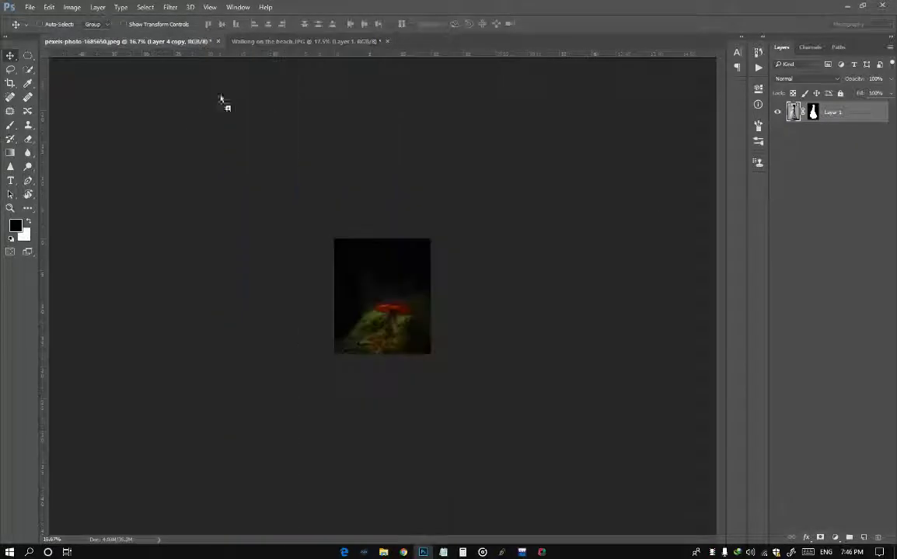
Step: Bring the cut-out woman into the mushroom scene and flip her horizontally
drag(148, 53, 404, 307)
key(ctrl+t)
scroll(380, 300, up, 2)
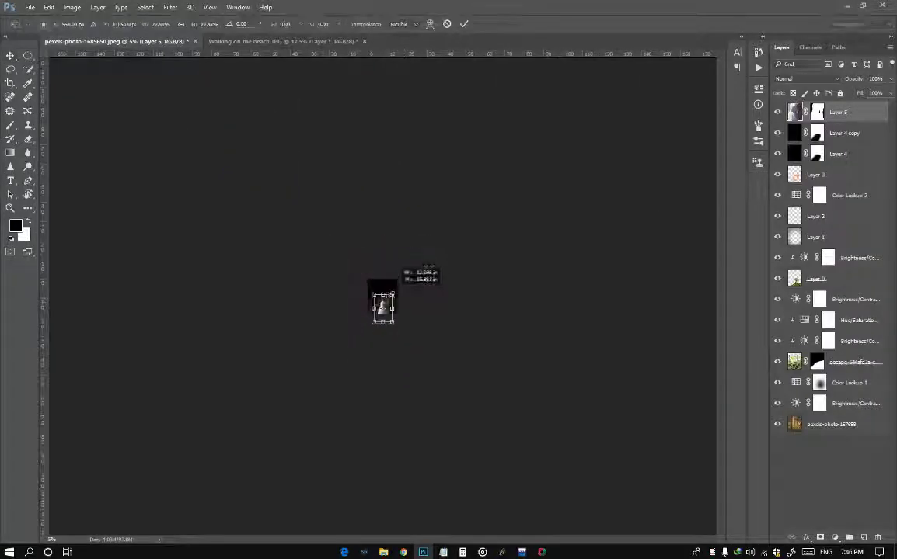
scroll(381, 300, up, 2)
scroll(380, 303, up, 2)
scroll(390, 329, up, 3)
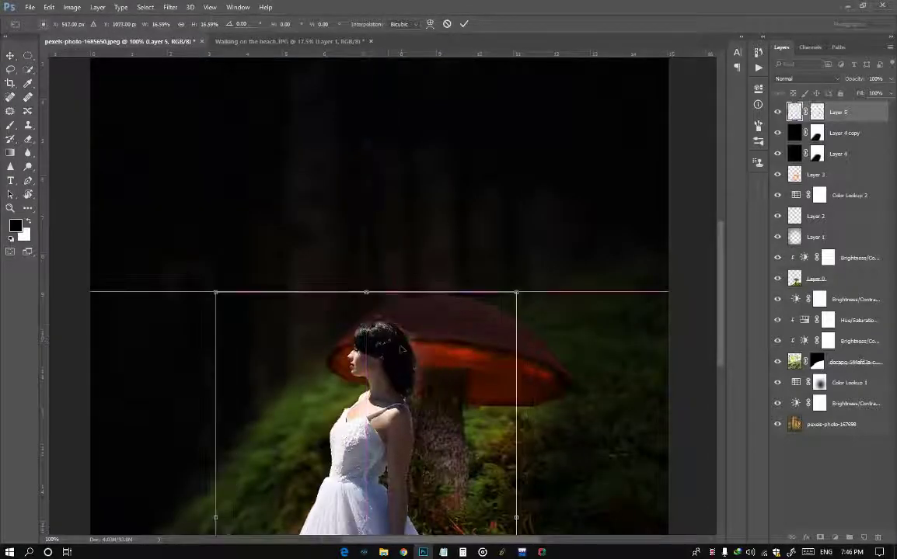
drag(390, 329, 313, 265)
right_click(349, 233)
click(447, 454)
Step: Shrink the woman small and set her on the moss left of the mushroom
scroll(386, 400, down, 2)
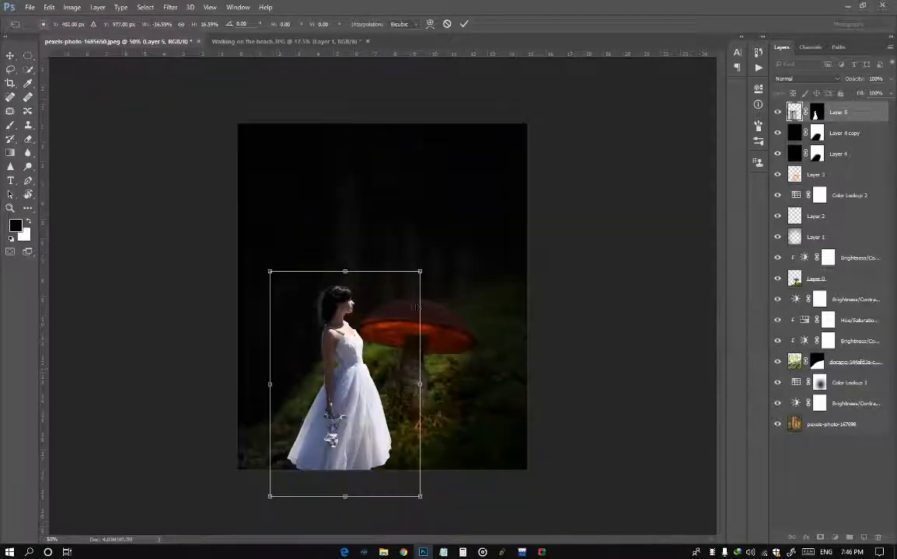
drag(420, 271, 381, 330)
drag(366, 366, 369, 376)
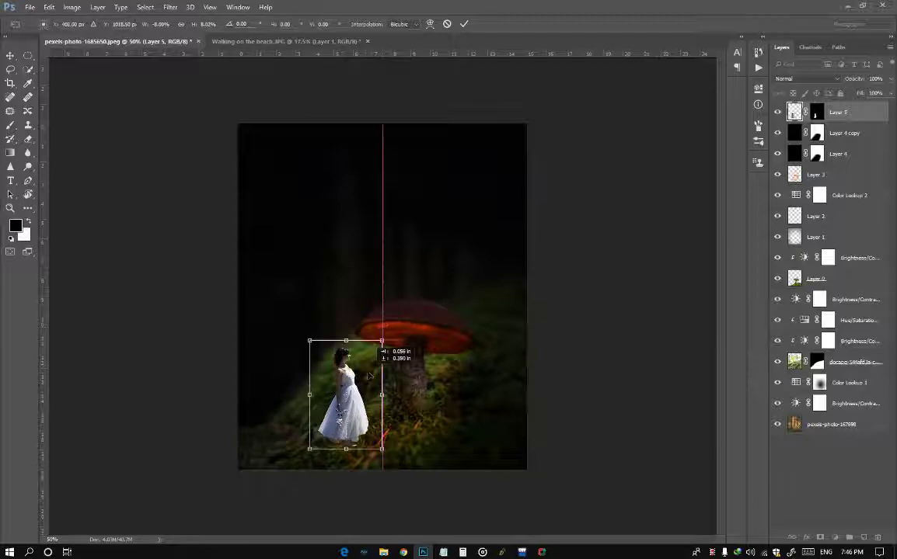
drag(382, 342, 370, 382)
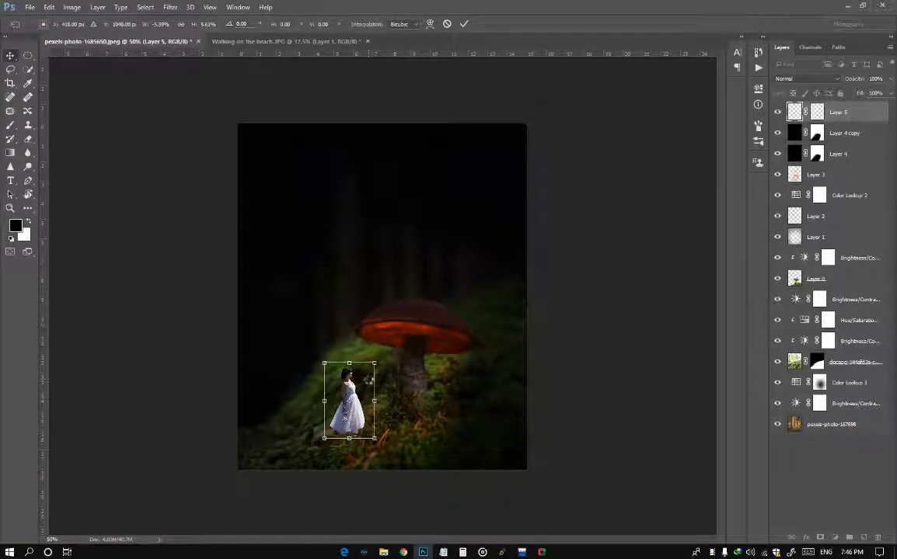
key(Return)
scroll(370, 380, up, 2)
scroll(369, 380, up, 1)
scroll(370, 380, down, 3)
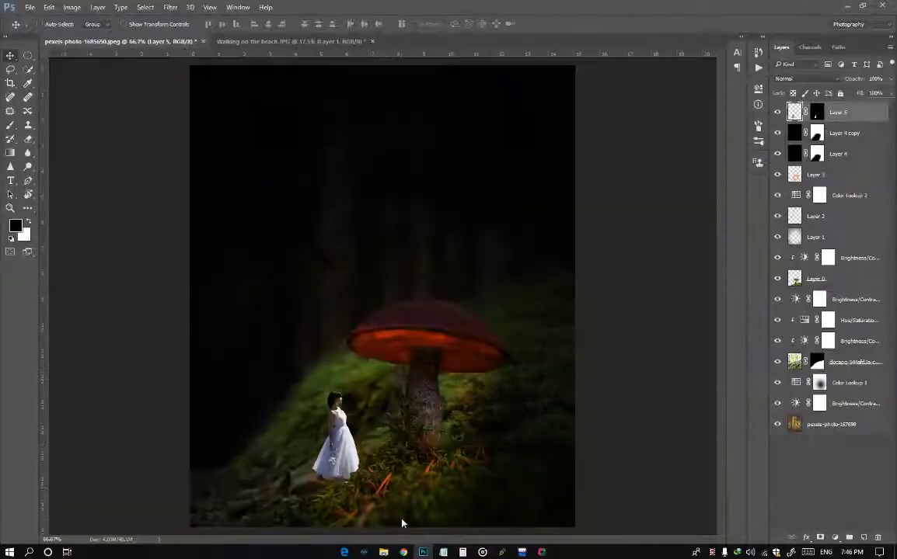
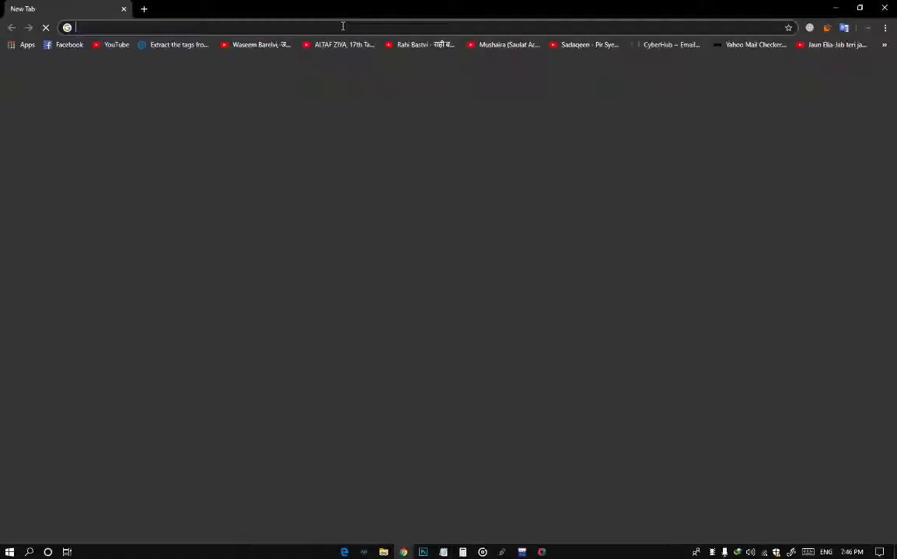
Step: Search Google Images for 'rock png' and browse the image results
text(rock png)
key(Return)
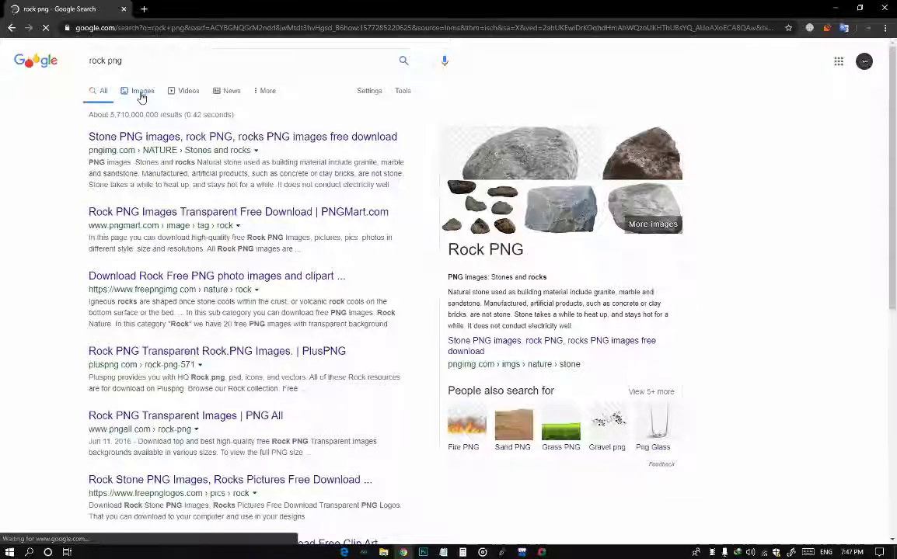
click(144, 93)
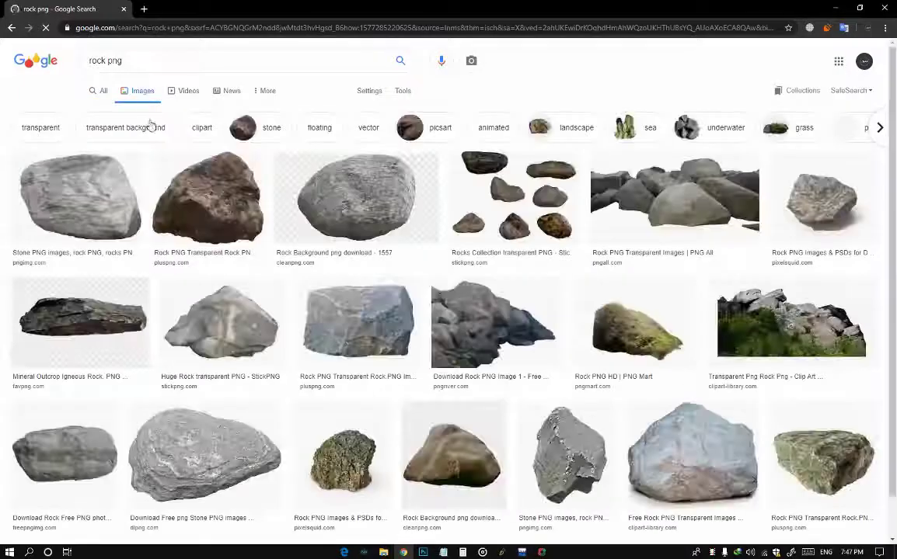
scroll(368, 342, down, 2)
scroll(369, 343, down, 3)
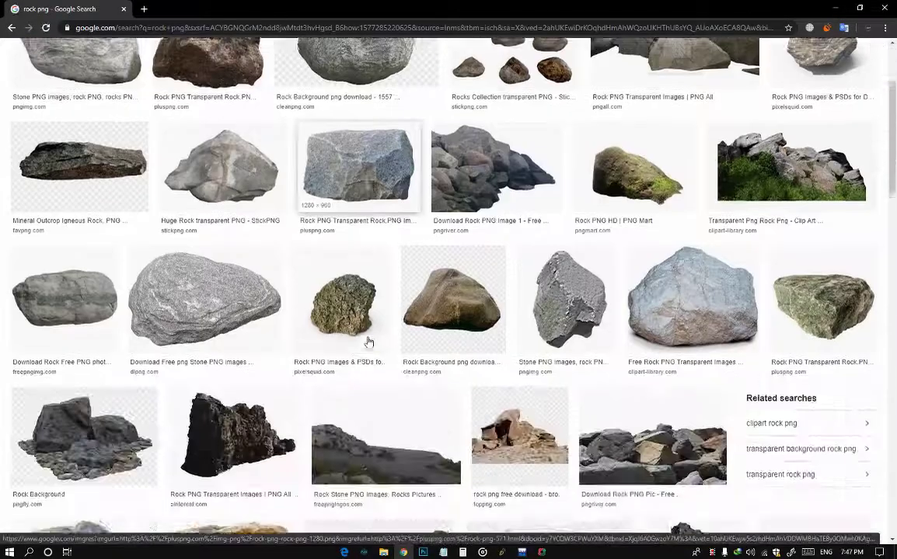
scroll(368, 343, down, 3)
scroll(368, 343, down, 3)
scroll(368, 343, down, 6)
scroll(368, 342, up, 6)
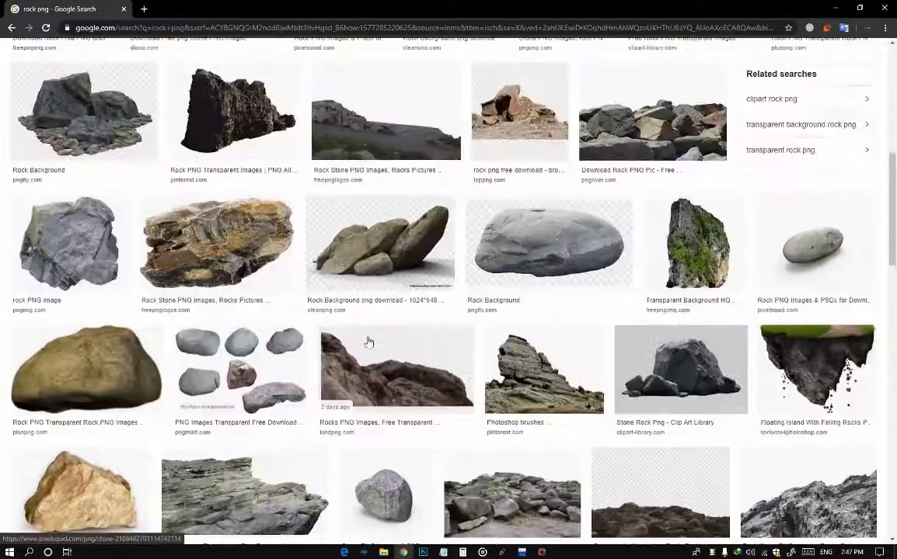
scroll(310, 295, up, 5)
Step: Save the large grey stone PNG from dlpng.com to the computer
click(258, 243)
scroll(259, 248, down, 3)
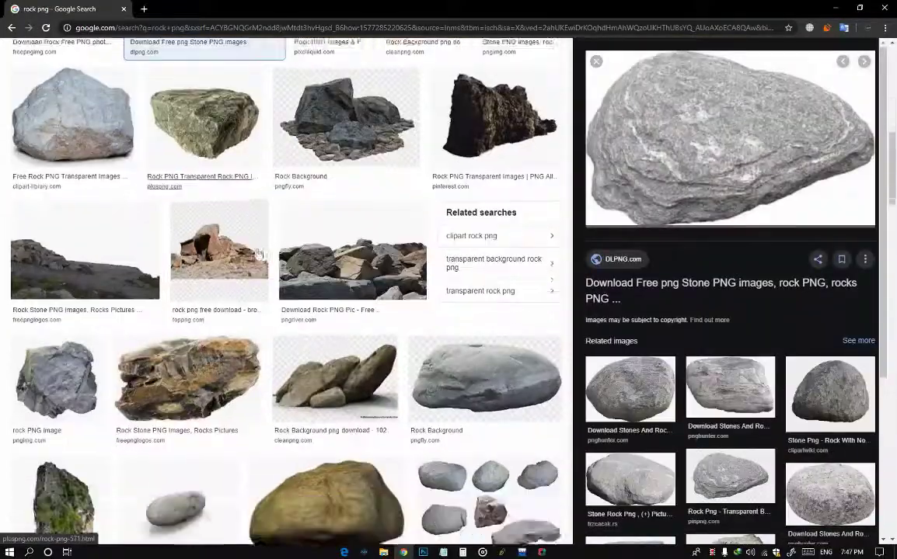
scroll(261, 255, down, 5)
scroll(261, 255, down, 3)
scroll(641, 388, down, 3)
scroll(641, 397, down, 1)
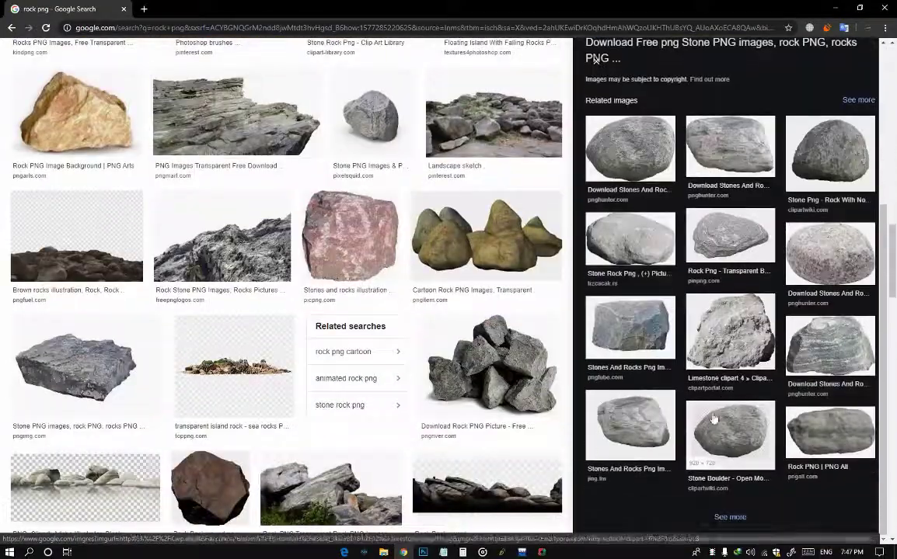
scroll(641, 397, up, 5)
right_click(686, 194)
click(703, 285)
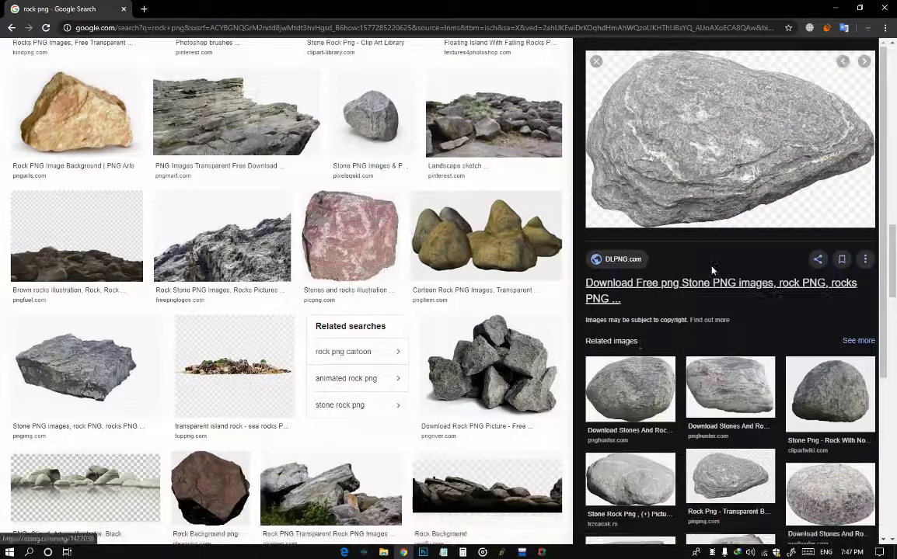
key(Return)
scroll(155, 414, up, 3)
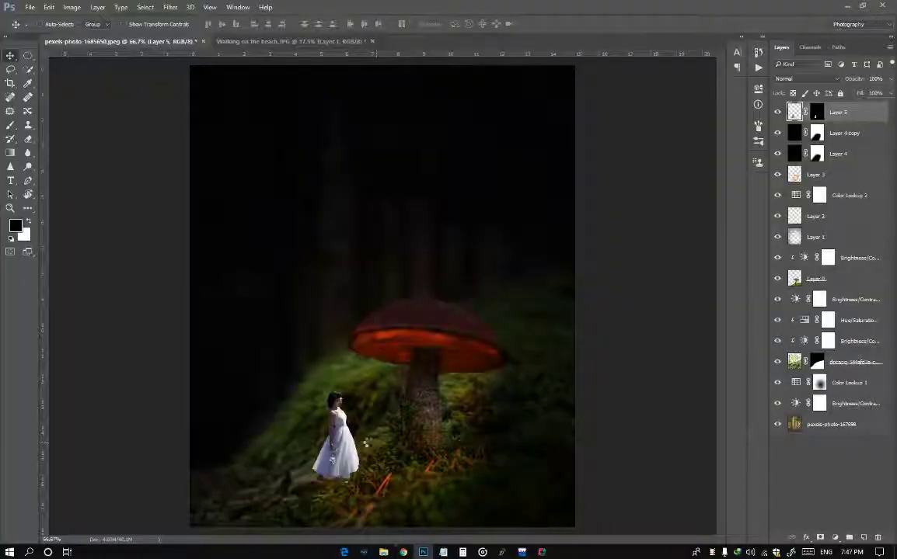
Step: Place the downloaded stone in the composite, scaled to about 32% at 90% opacity
drag(418, 551, 380, 320)
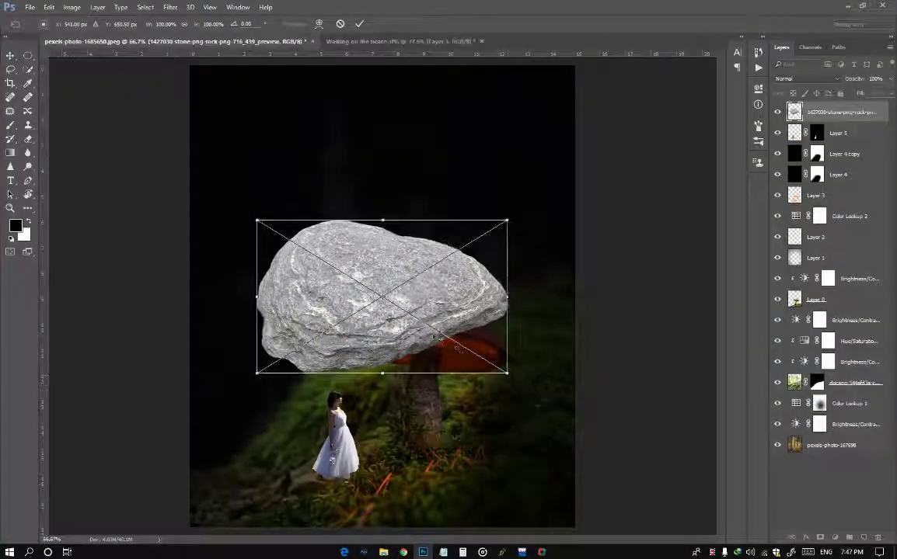
mouse_move(508, 375)
mouse_down()
mouse_move(424, 322)
mouse_move(350, 439)
mouse_up()
scroll(350, 435, up, 3)
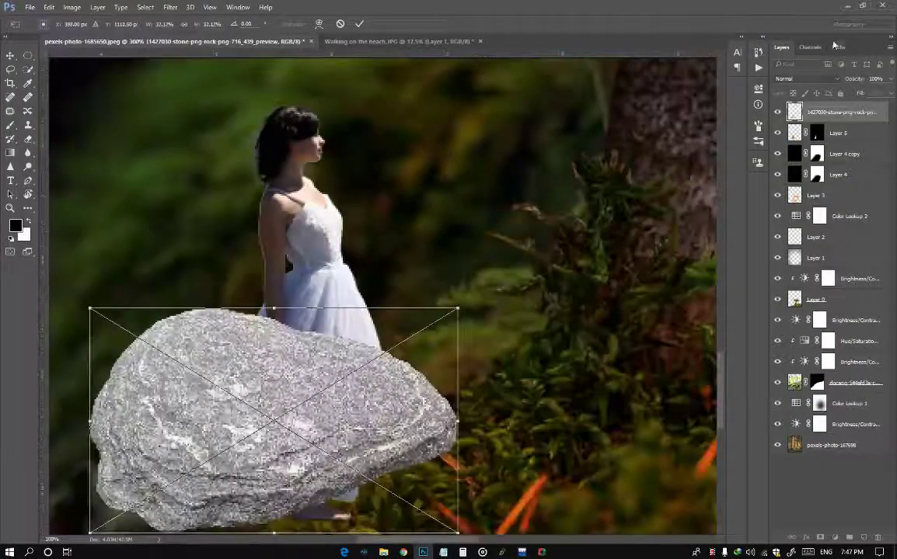
drag(850, 83, 839, 144)
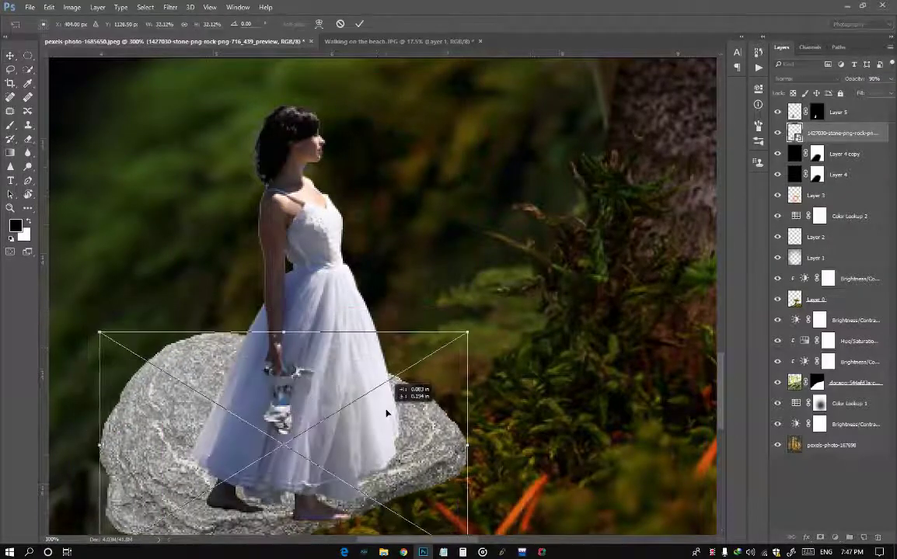
scroll(388, 412, down, 1)
Step: Distort the stone flat in perspective and position it under the woman's feet
mouse_move(425, 387)
mouse_down()
mouse_move(425, 400)
mouse_move(393, 396)
mouse_up()
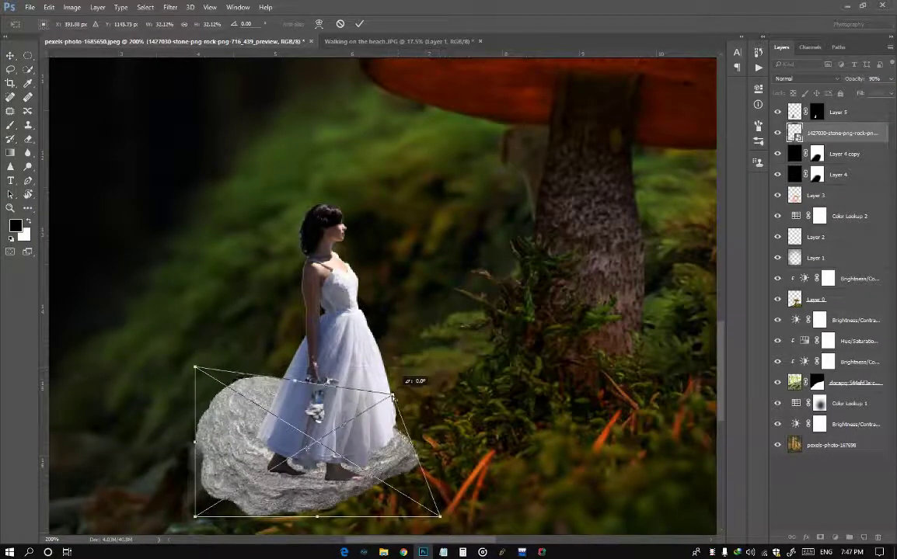
drag(195, 367, 224, 403)
drag(433, 523, 350, 458)
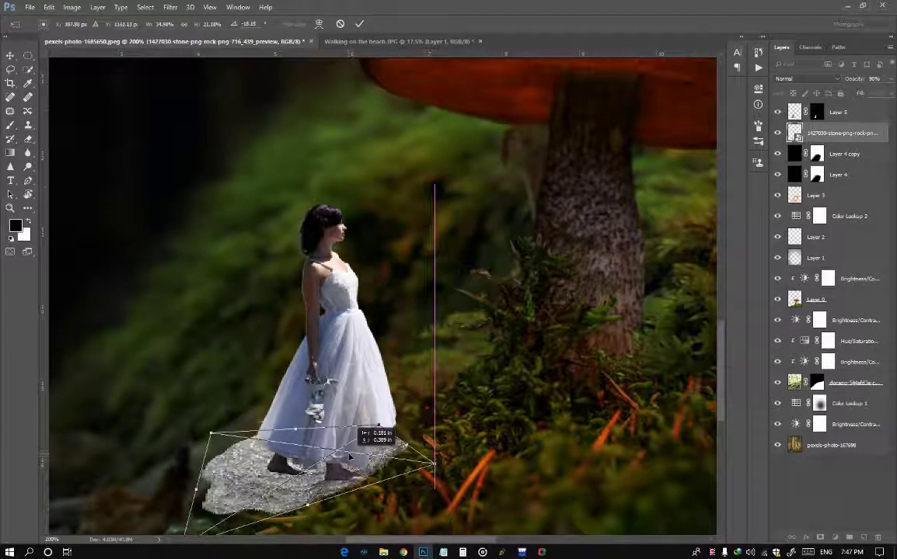
key(Return)
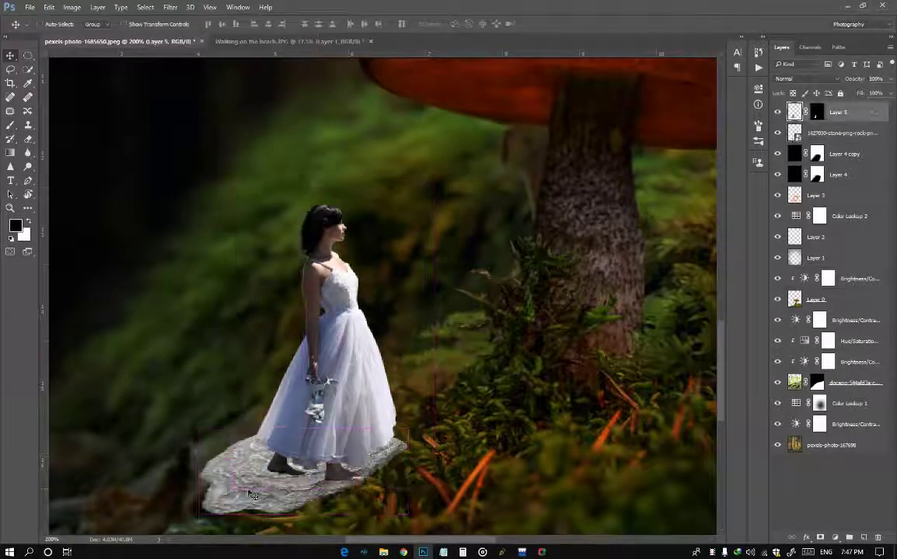
drag(238, 488, 241, 507)
key(ctrl+minus)
key(ctrl+minus)
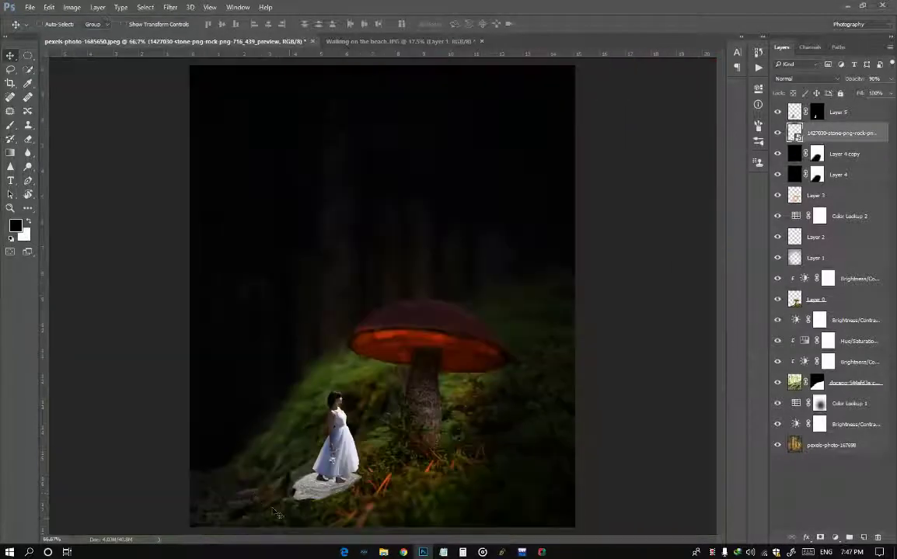
Step: Zoom in on the stone and delete Layer 5's mask
click(816, 195)
click(815, 299)
key(ctrl+plus)
key(ctrl+plus)
key(ctrl+plus)
key(ctrl+plus)
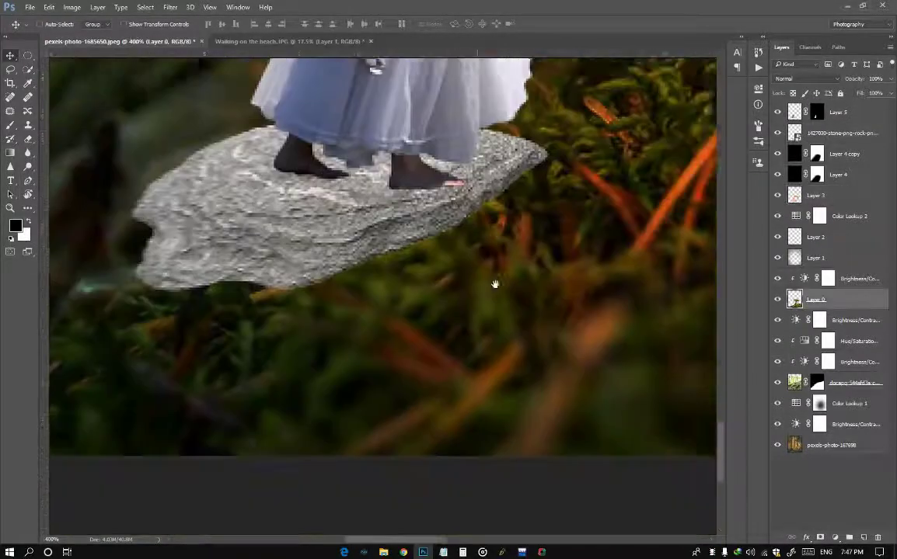
click(27, 124)
click(816, 112)
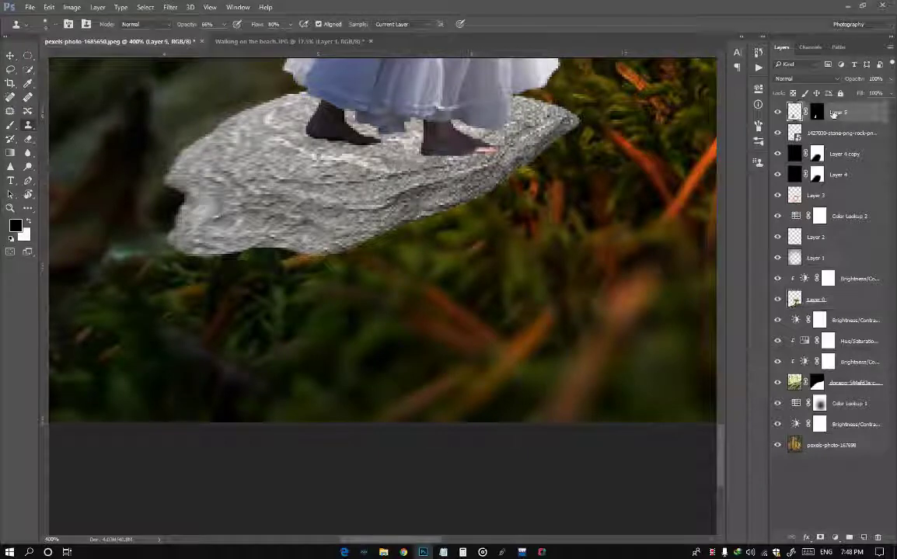
right_click(818, 115)
click(787, 137)
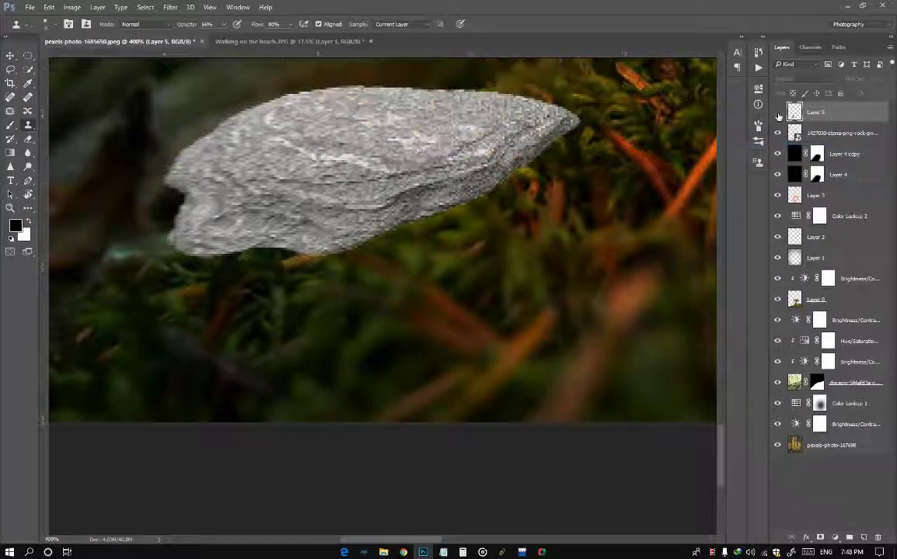
Step: Rasterize the stone layer and erase its lower-left edge into the moss
right_click(820, 133)
click(672, 206)
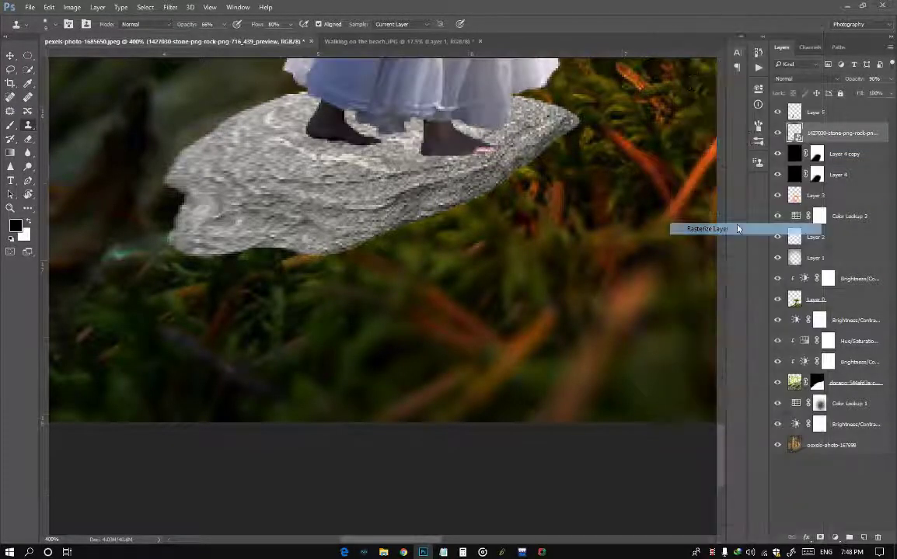
click(28, 139)
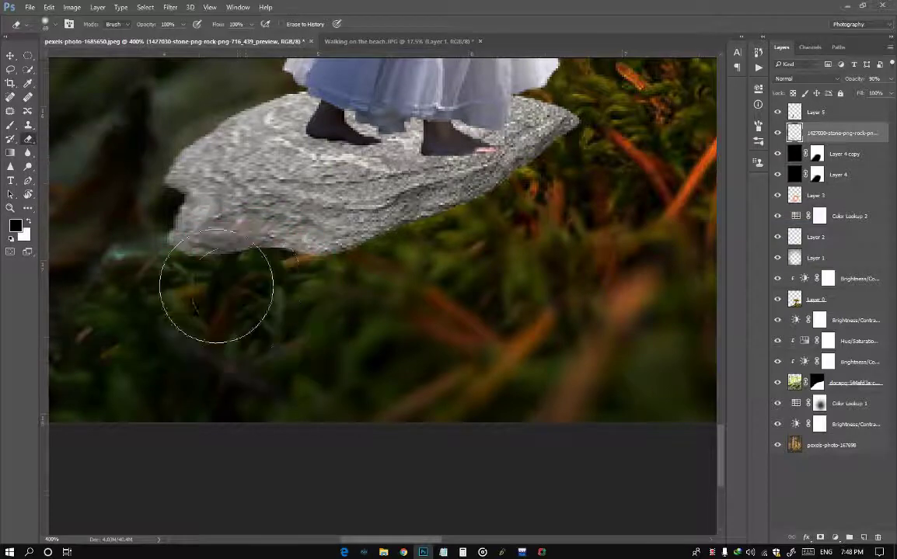
mouse_move(178, 237)
mouse_down()
mouse_move(230, 243)
mouse_move(276, 273)
mouse_move(354, 277)
mouse_move(294, 276)
mouse_move(160, 242)
mouse_move(422, 234)
mouse_up()
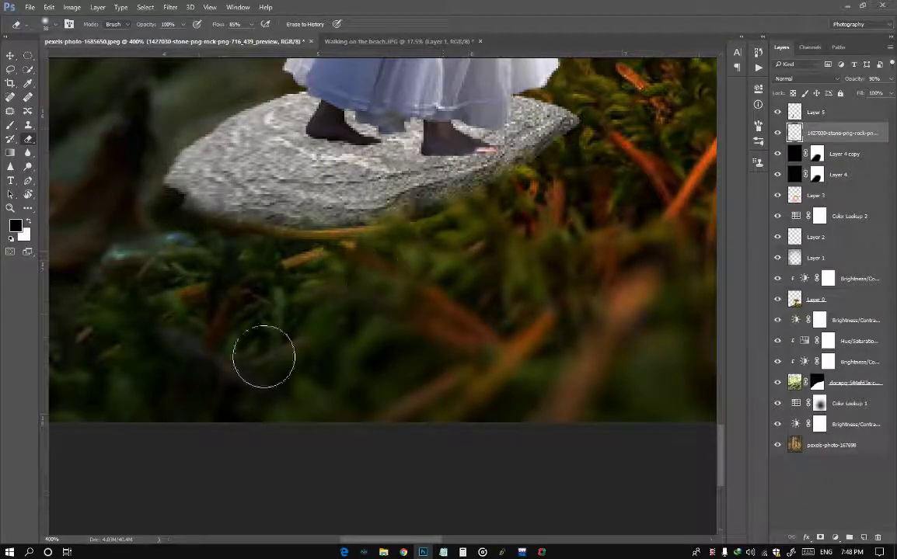
click(836, 538)
Step: Add a Brightness/Contrast adjustment with brightness -124 and raised contrast
click(746, 318)
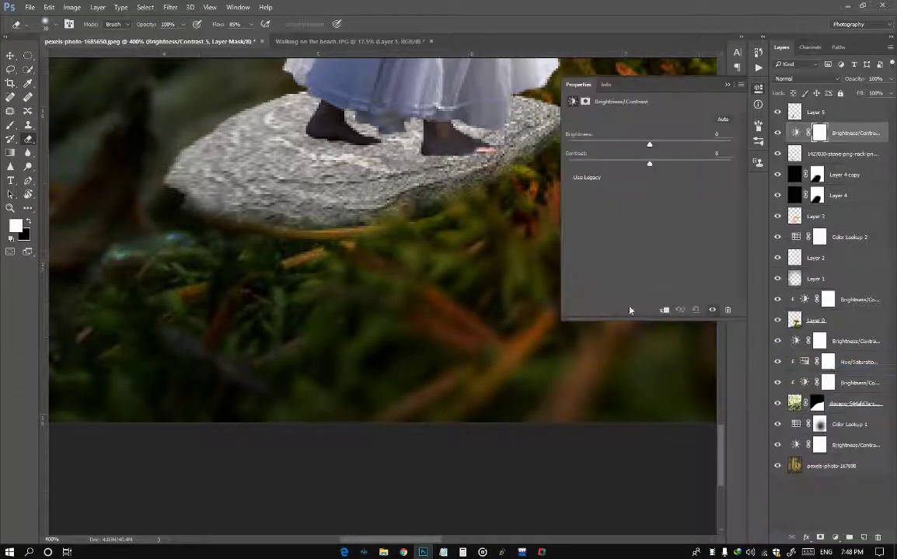
drag(621, 148, 583, 146)
mouse_move(680, 164)
mouse_down()
mouse_move(610, 164)
mouse_move(677, 164)
mouse_up()
click(28, 166)
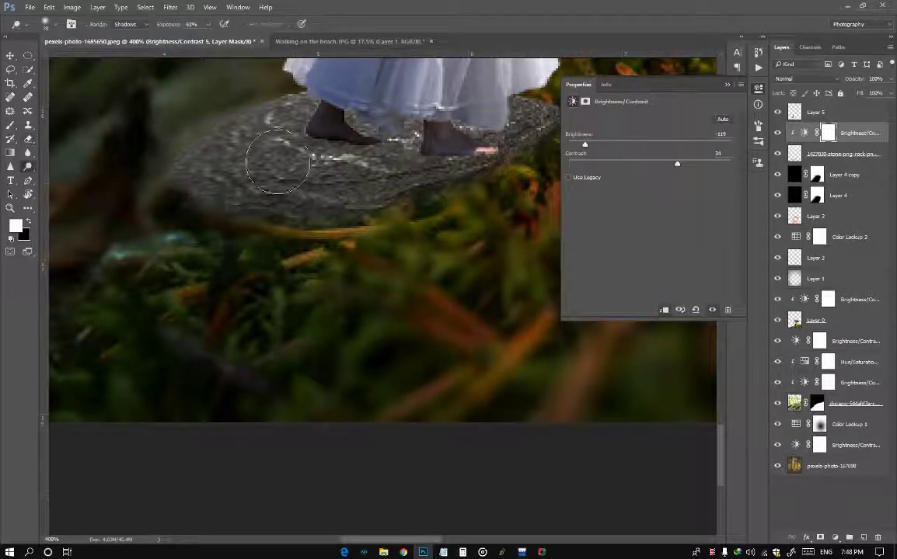
click(727, 86)
Step: Dodge the highlights along the stone's right edge beneath the girl, Range set to Highlights
scroll(467, 233, up, 3)
key(alt+bracketleft)
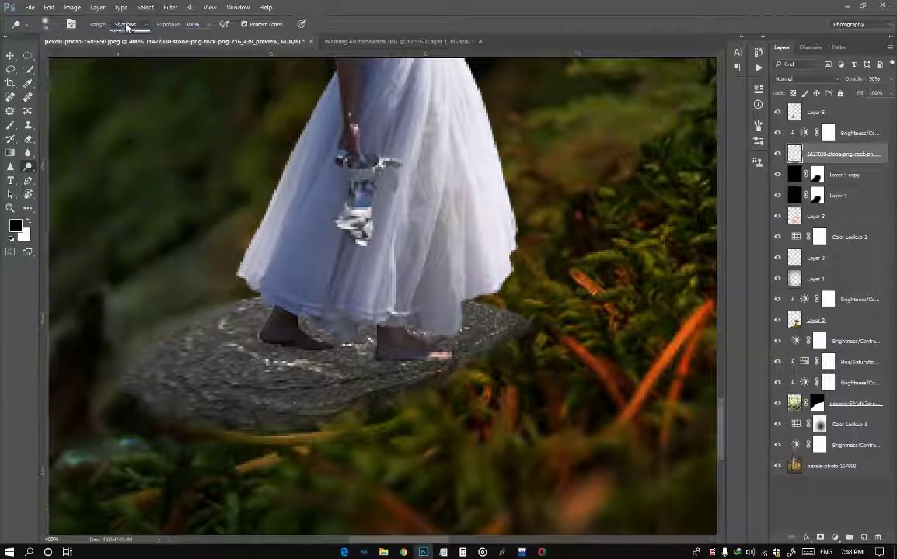
click(126, 25)
click(138, 47)
drag(537, 319, 444, 296)
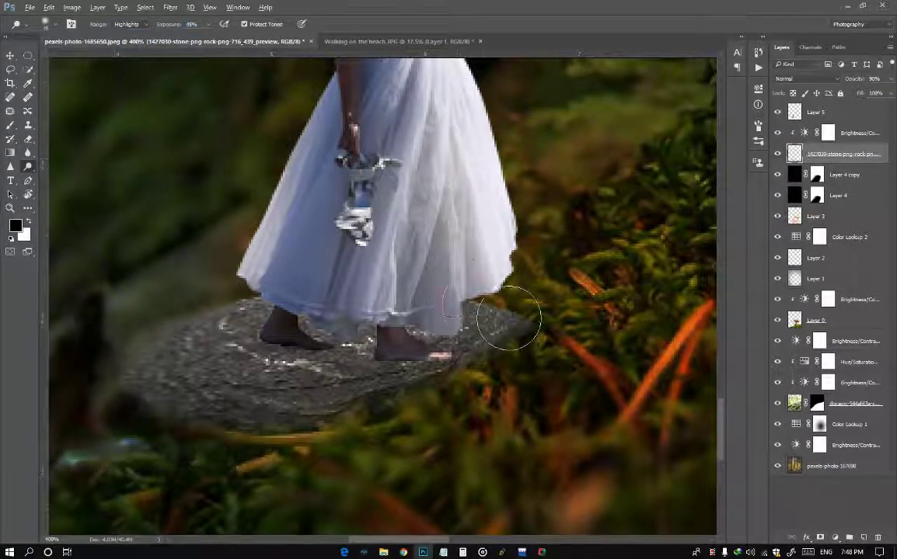
scroll(453, 340, down, 5)
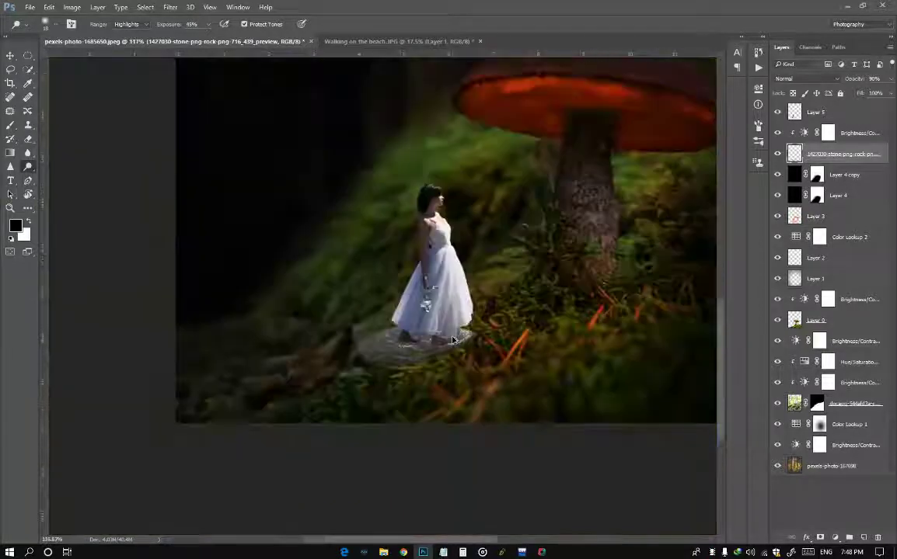
scroll(453, 340, down, 1)
scroll(453, 340, down, 2)
scroll(351, 351, up, 2)
scroll(351, 350, up, 1)
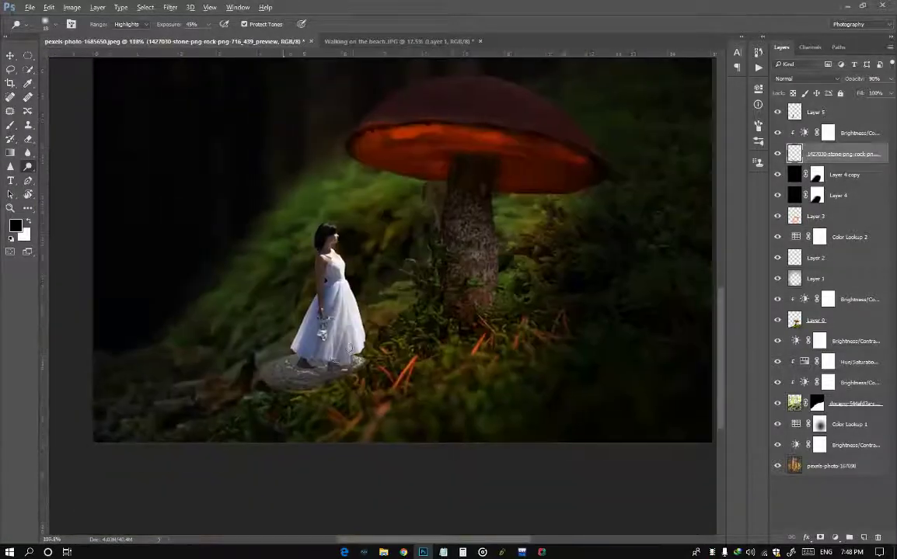
scroll(351, 351, up, 3)
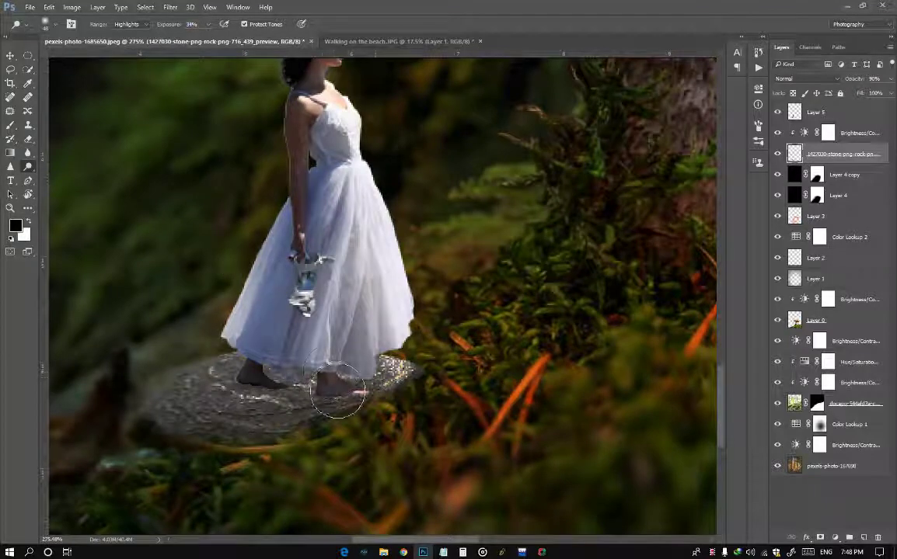
scroll(337, 393, down, 1)
scroll(407, 363, down, 3)
scroll(407, 363, down, 1)
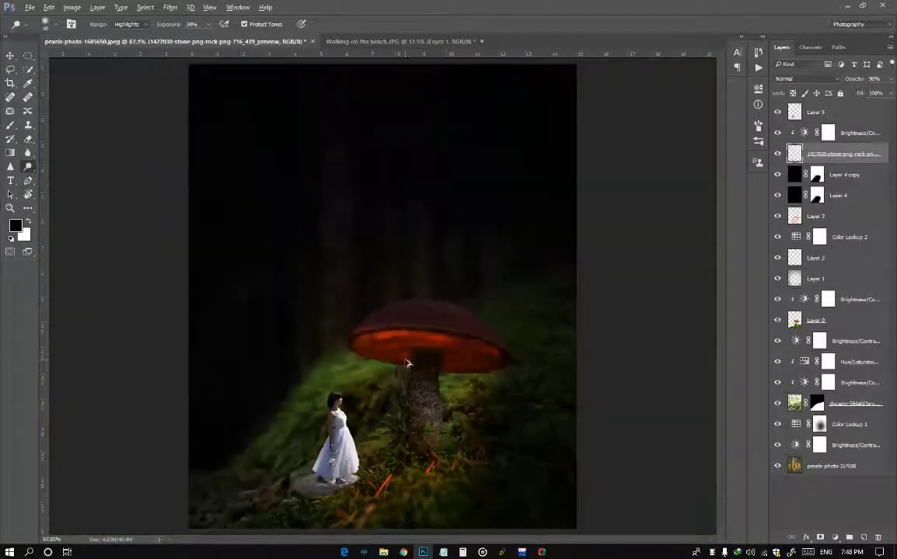
scroll(407, 362, up, 1)
Step: On Layer 5, use the Eraser to remove stray fringe pixels behind the girl's hair and neck
click(844, 115)
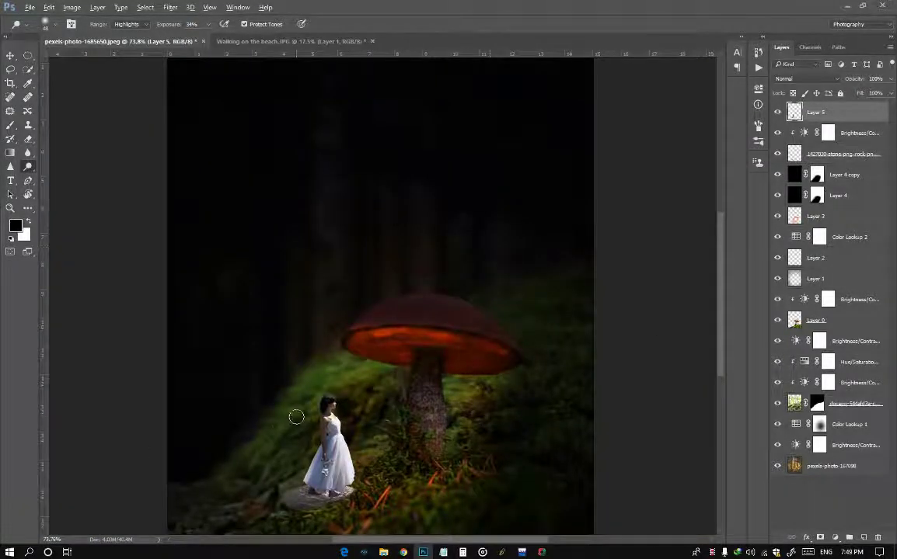
scroll(296, 417, up, 5)
right_click(28, 138)
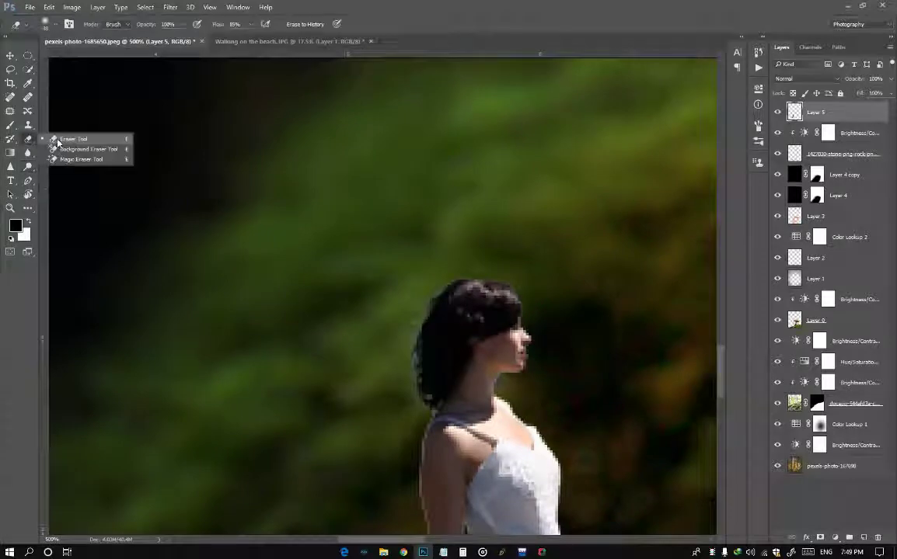
click(78, 134)
drag(324, 270, 220, 200)
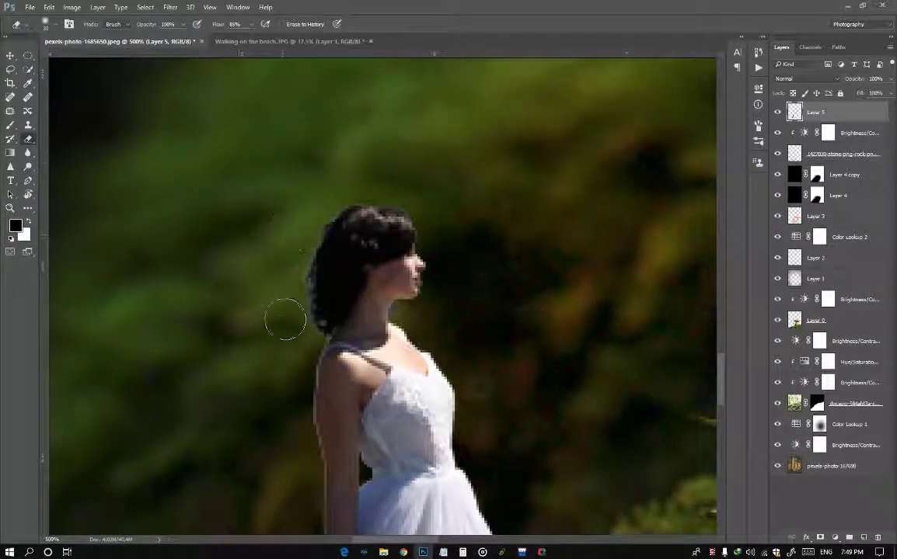
scroll(285, 319, up, 3)
scroll(287, 334, up, 2)
drag(290, 352, 311, 333)
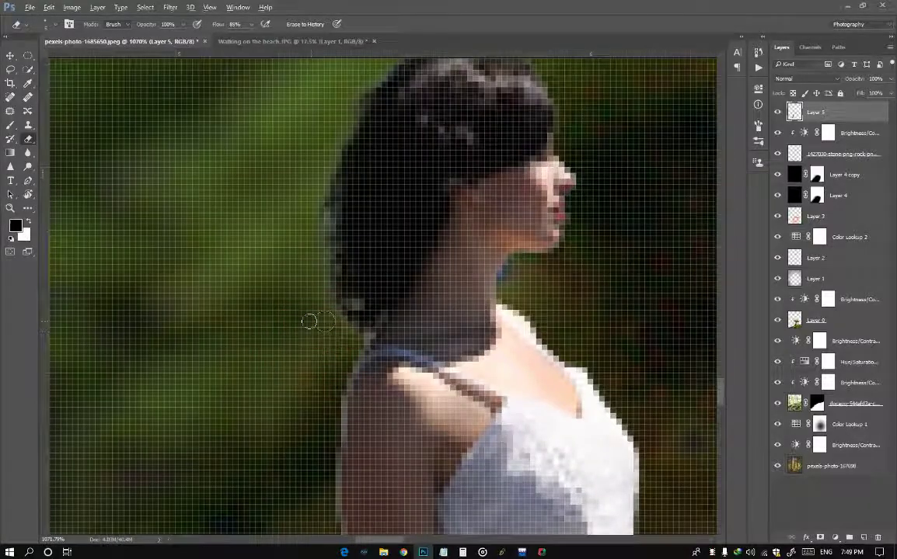
scroll(310, 322, down, 7)
scroll(363, 442, down, 2)
scroll(332, 442, up, 8)
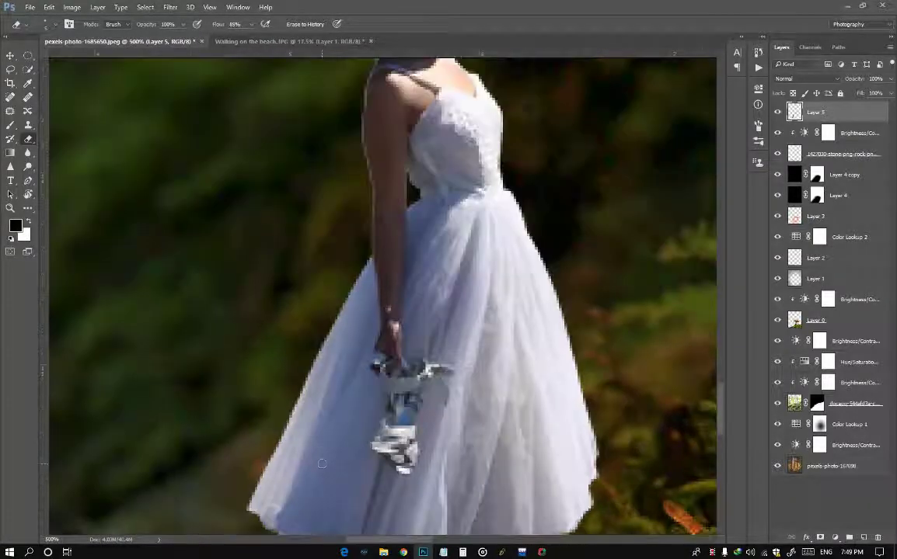
scroll(390, 289, down, 3)
scroll(393, 296, down, 8)
scroll(394, 317, down, 2)
scroll(395, 317, up, 1)
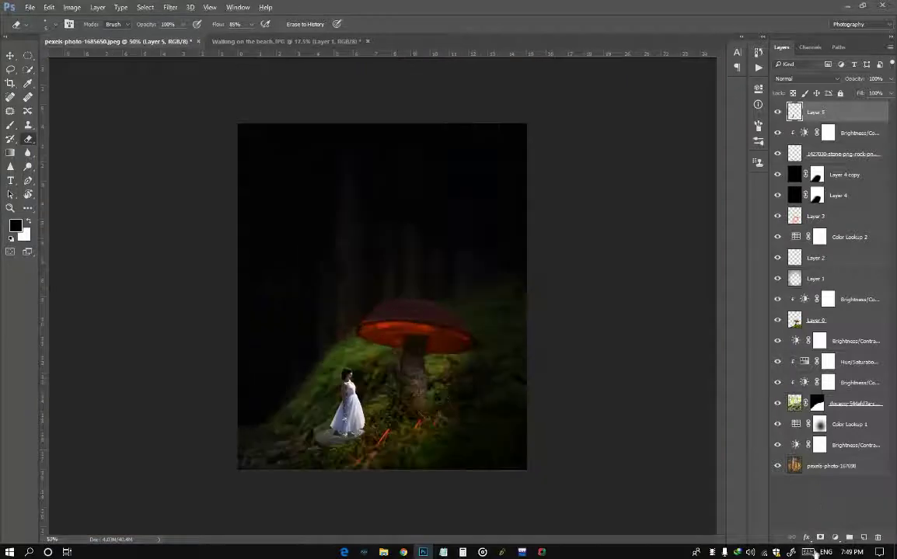
Step: Add a new empty layer and set up the Brush with black
click(864, 537)
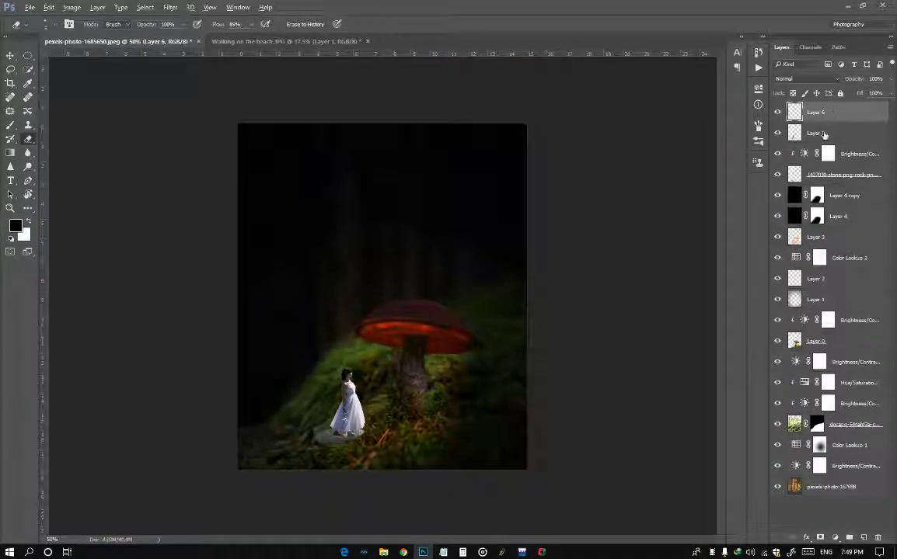
click(11, 125)
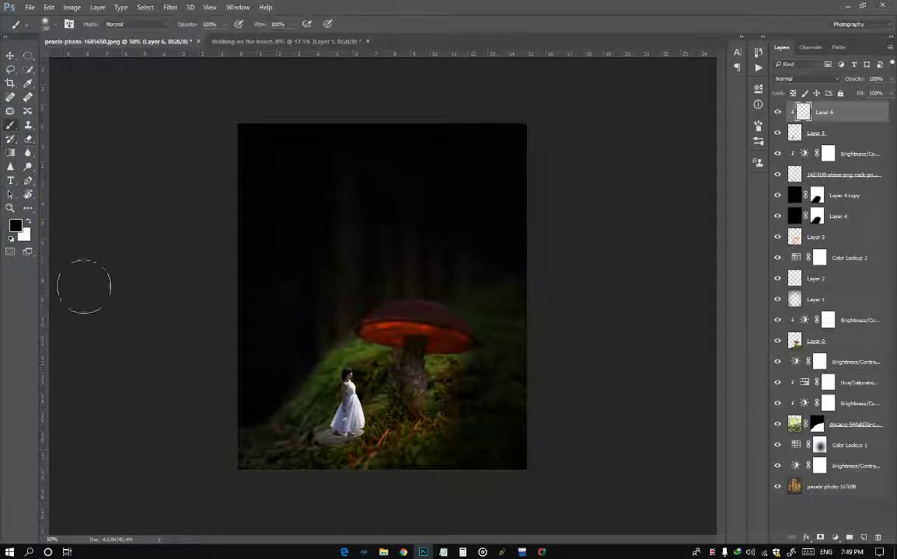
click(15, 226)
key(Escape)
scroll(277, 380, up, 2)
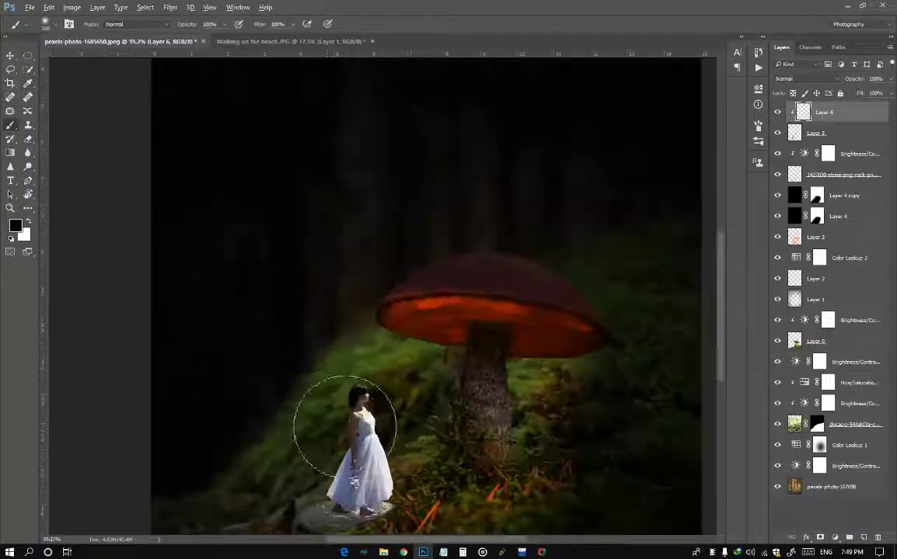
scroll(347, 276, up, 2)
scroll(319, 296, up, 4)
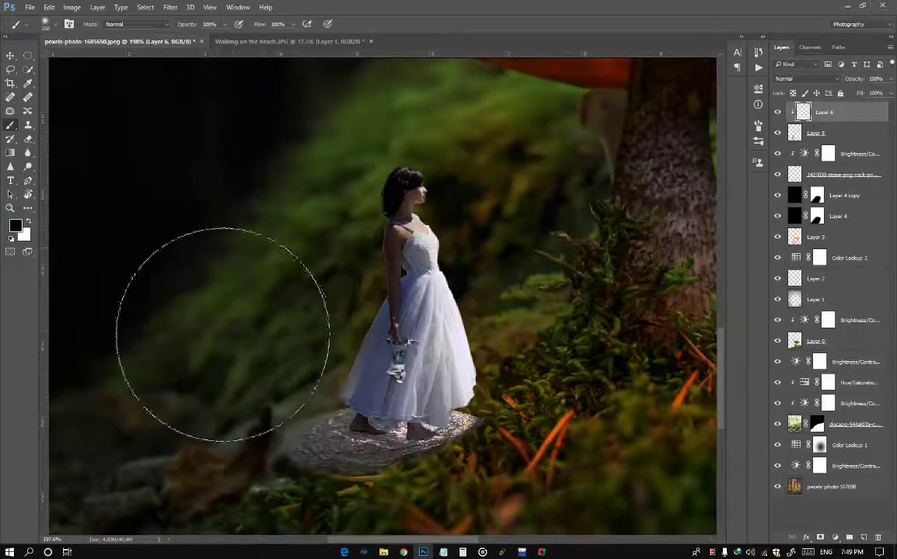
scroll(201, 404, down, 5)
scroll(206, 408, down, 2)
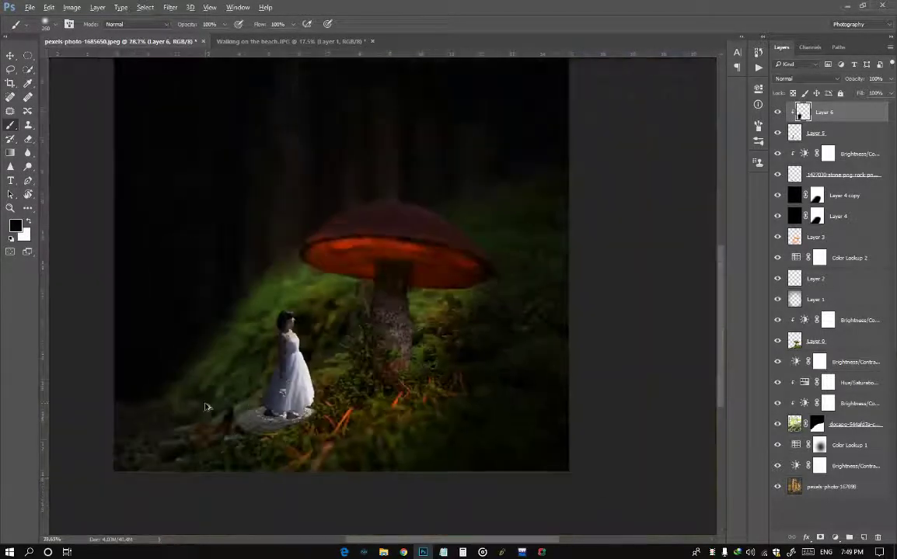
scroll(206, 408, up, 1)
Step: Duplicate the girl's layer and flip the copy across the ground as a shadow
click(816, 132)
key(ctrl+j)
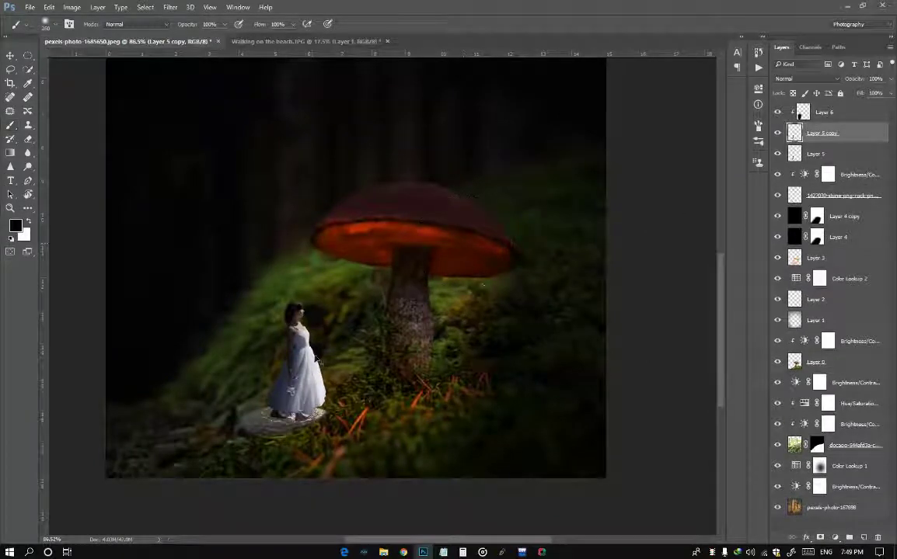
key(ctrl+t)
mouse_move(291, 300)
mouse_down()
mouse_move(291, 498)
mouse_move(321, 480)
mouse_move(281, 440)
mouse_up()
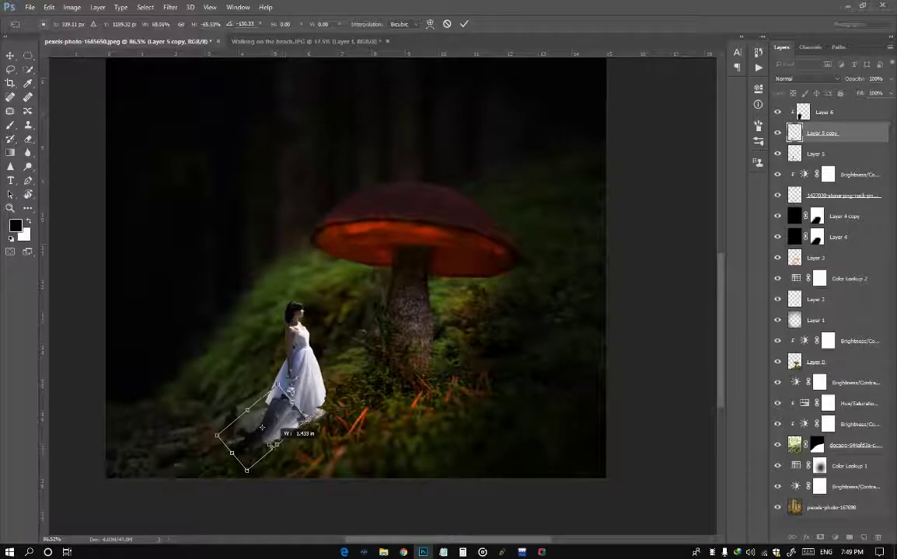
key(Return)
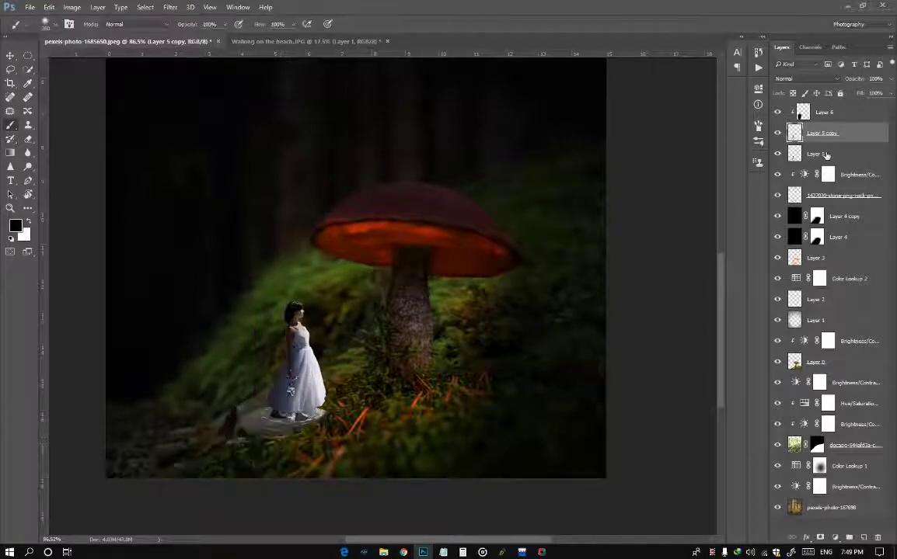
Step: Paint a black shadow beneath the stone on Layer 5
click(816, 154)
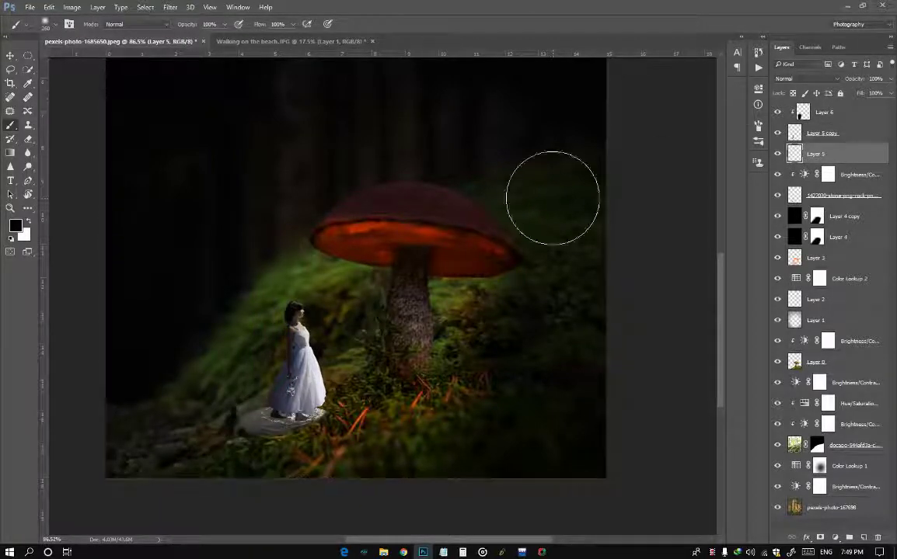
drag(281, 424, 256, 425)
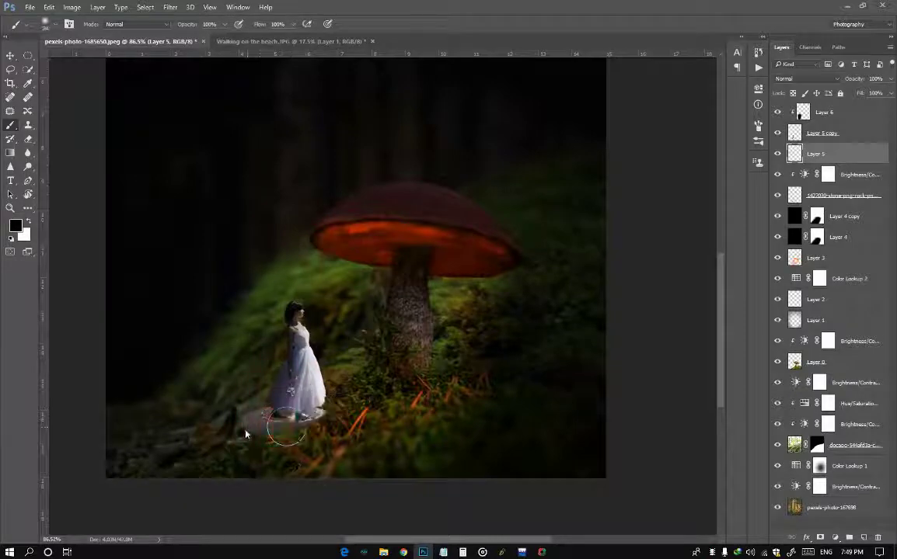
scroll(296, 365, up, 3)
scroll(366, 295, up, 4)
drag(350, 314, 346, 314)
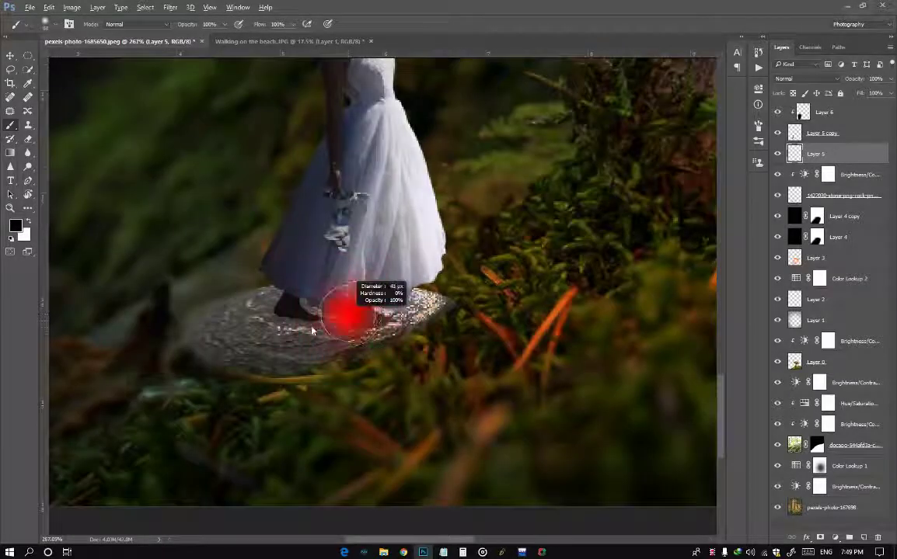
mouse_move(279, 366)
mouse_down()
mouse_move(270, 314)
mouse_move(321, 346)
mouse_move(72, 468)
mouse_up()
scroll(214, 422, down, 2)
scroll(386, 264, down, 2)
drag(285, 305, 307, 305)
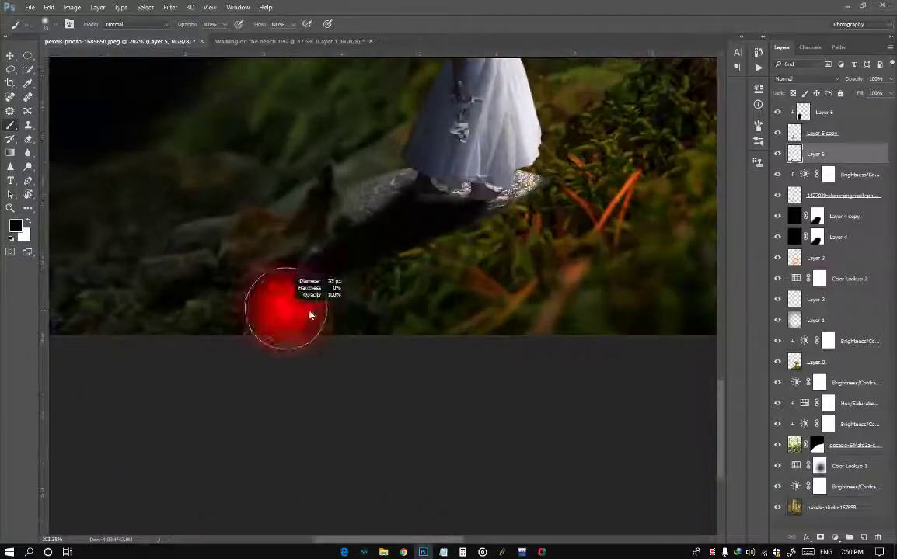
scroll(282, 351, down, 1)
scroll(282, 351, down, 3)
scroll(320, 341, up, 1)
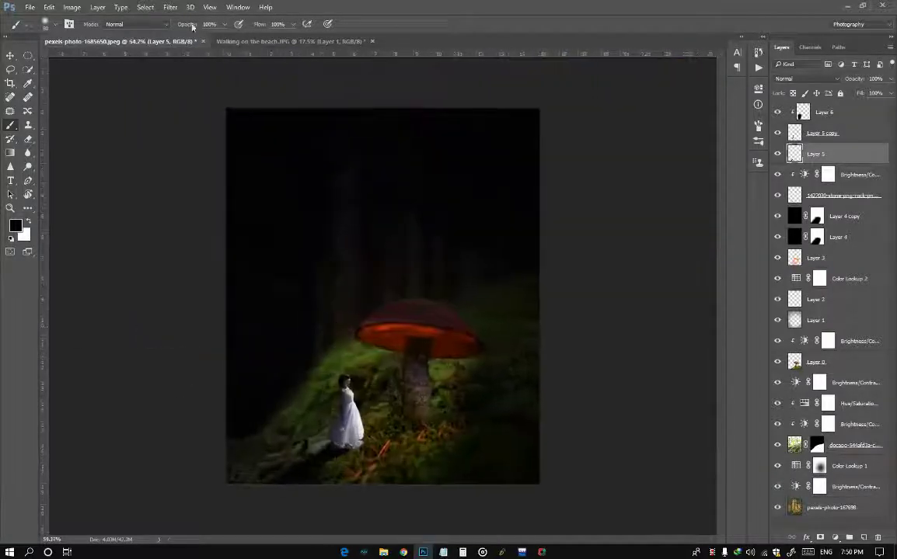
Step: Soften Layer 5 with a 1.1-pixel Gaussian Blur and 63% opacity
click(170, 7)
click(359, 165)
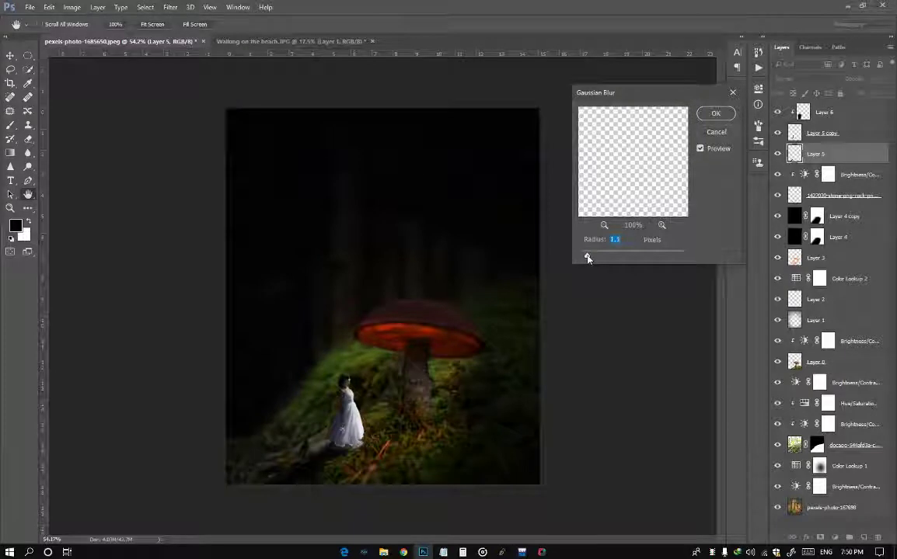
key(Return)
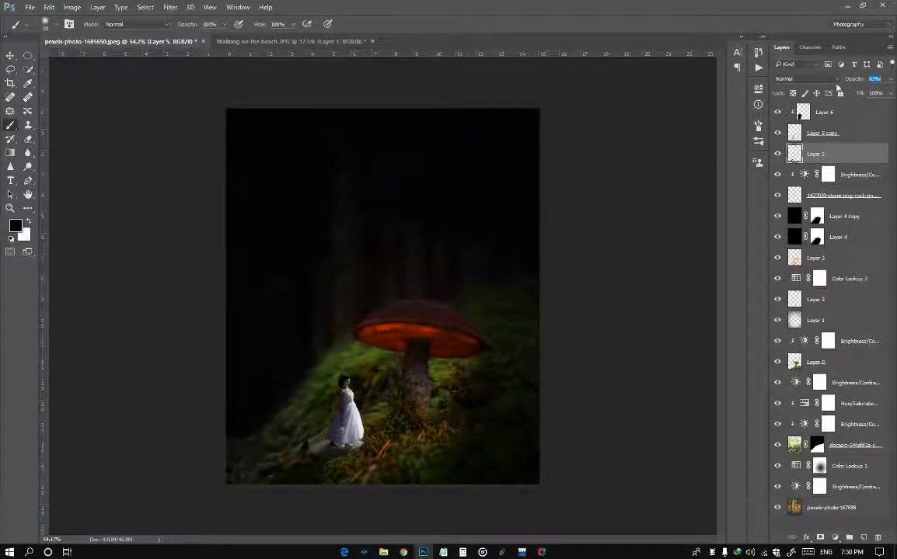
scroll(278, 473, up, 2)
scroll(390, 507, down, 4)
scroll(422, 422, up, 2)
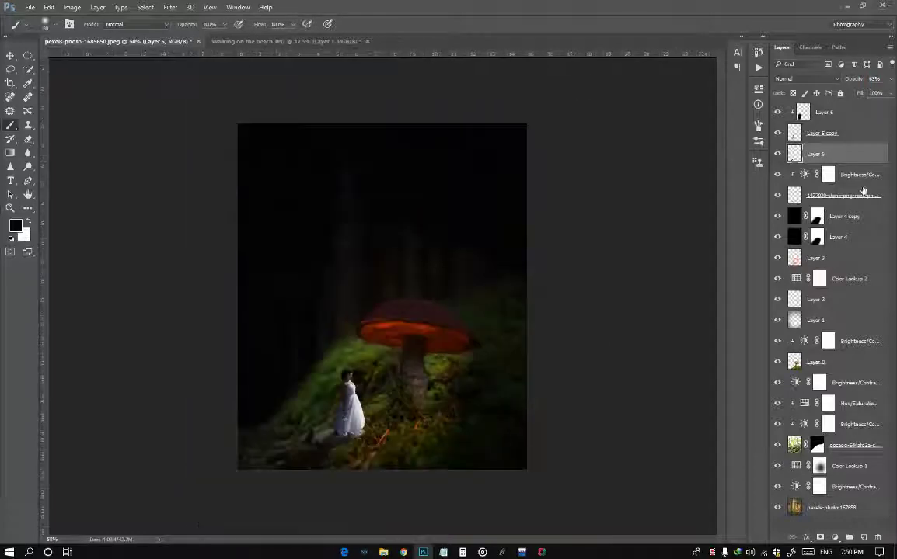
click(843, 212)
click(828, 174)
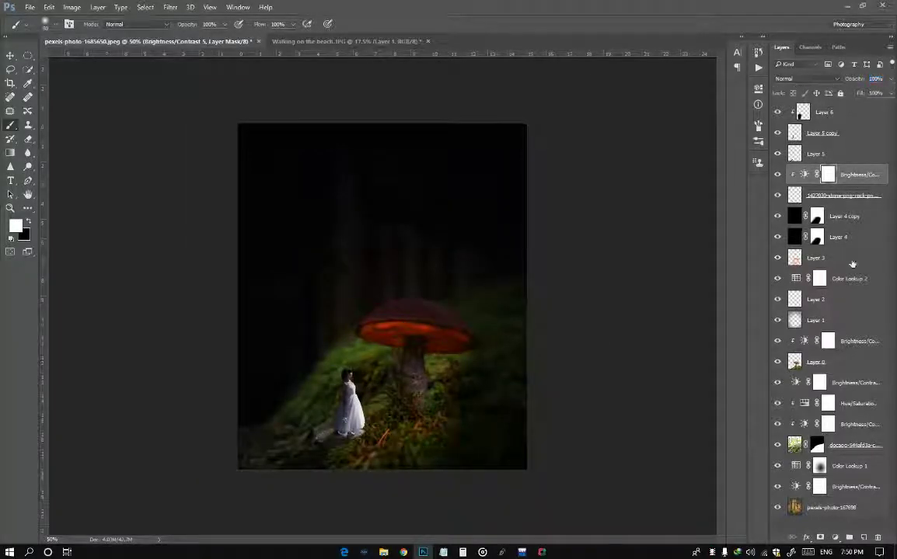
Step: Stamp all visible layers into a new Layer 7 for Camera Raw editing
click(852, 349)
click(827, 117)
key(x)
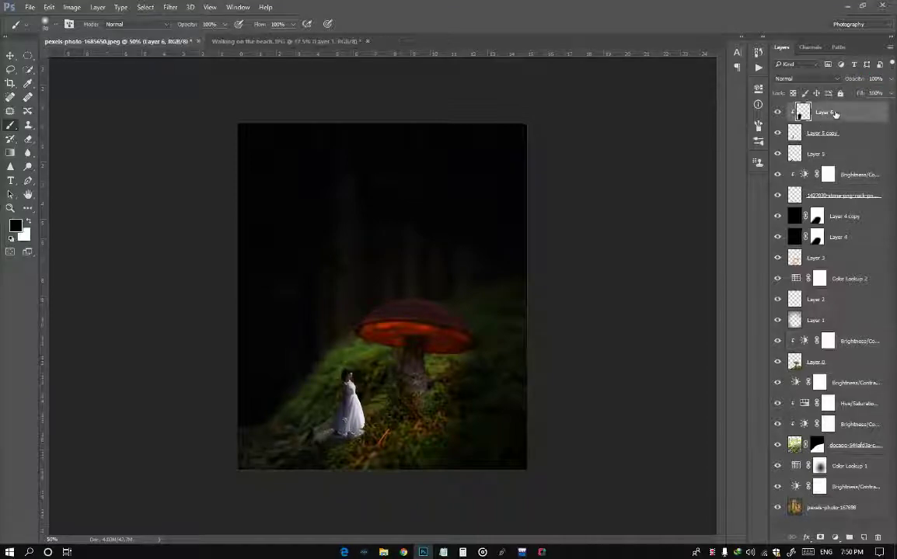
key(ctrl+shift+alt+e)
click(170, 9)
click(228, 65)
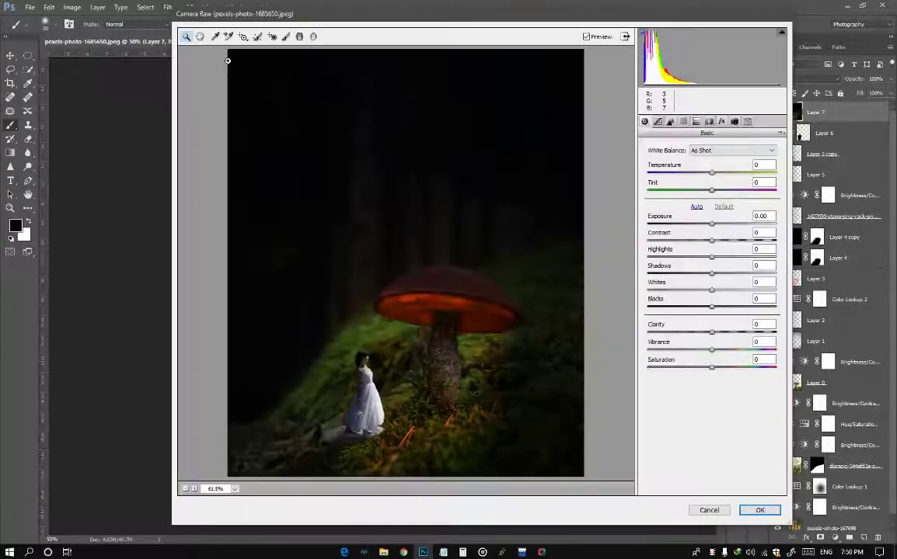
Step: In Camera Raw, set Highlights -39, Shadows +93, Whites +48, Clarity -28, Vibrance +69, and raise Contrast
mouse_move(707, 254)
mouse_down()
mouse_move(669, 258)
mouse_move(682, 258)
mouse_up()
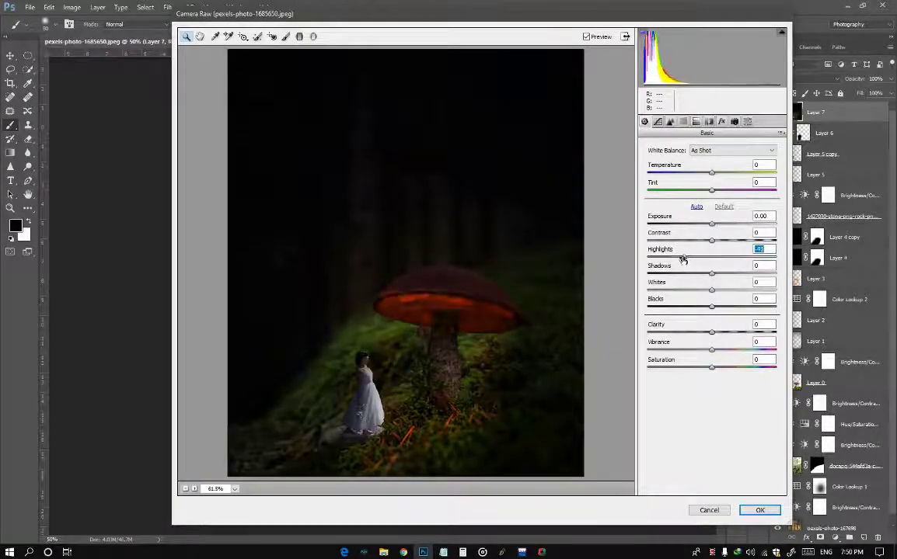
drag(712, 289, 749, 307)
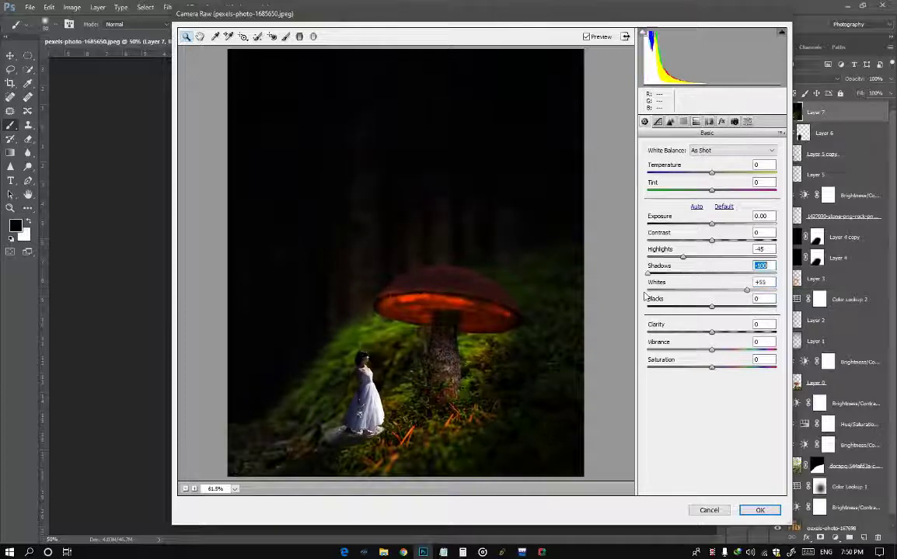
drag(731, 296, 786, 290)
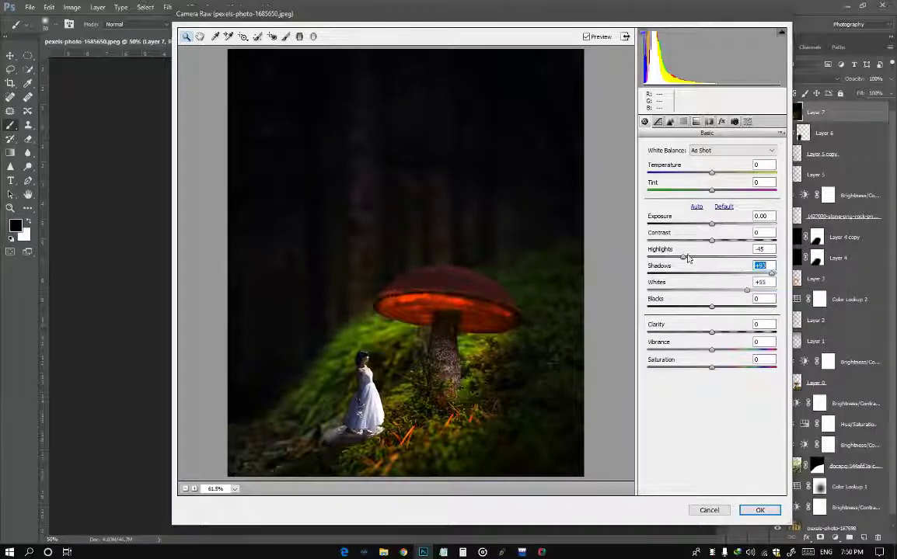
mouse_move(684, 257)
mouse_down()
mouse_move(673, 257)
mouse_move(687, 258)
mouse_up()
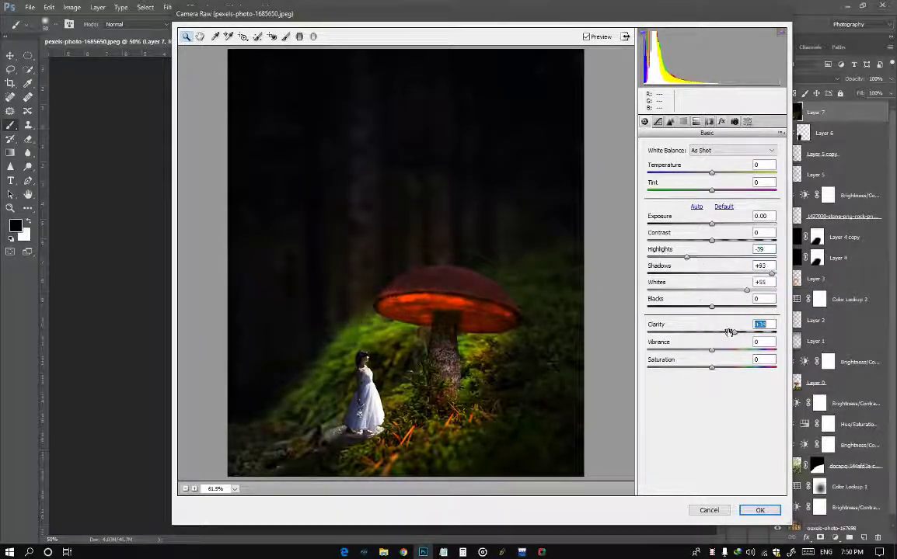
drag(729, 332, 648, 343)
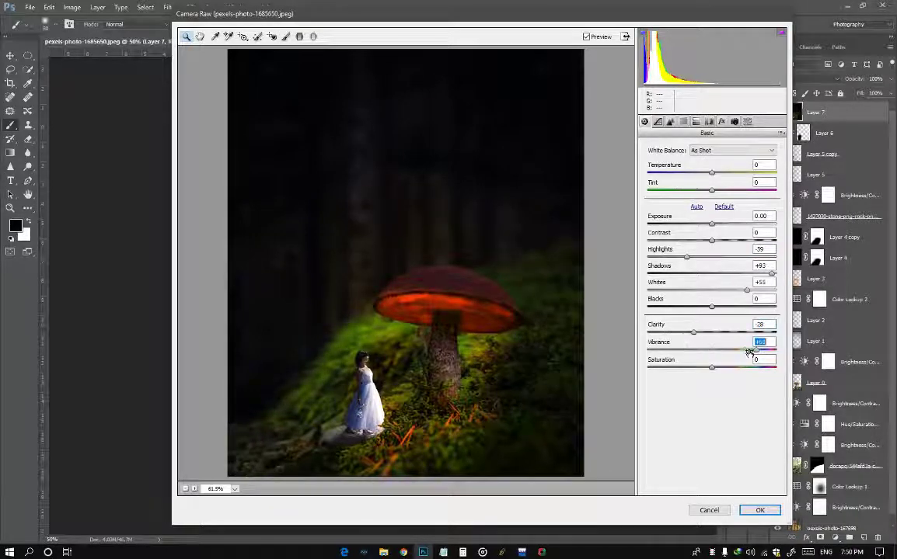
mouse_move(745, 290)
mouse_down()
mouse_move(697, 291)
mouse_move(744, 300)
mouse_up()
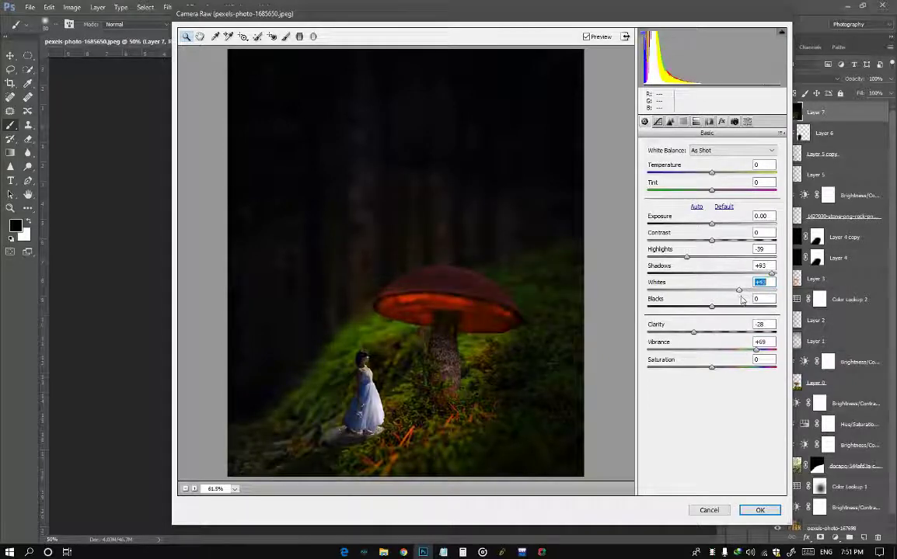
drag(722, 242, 736, 243)
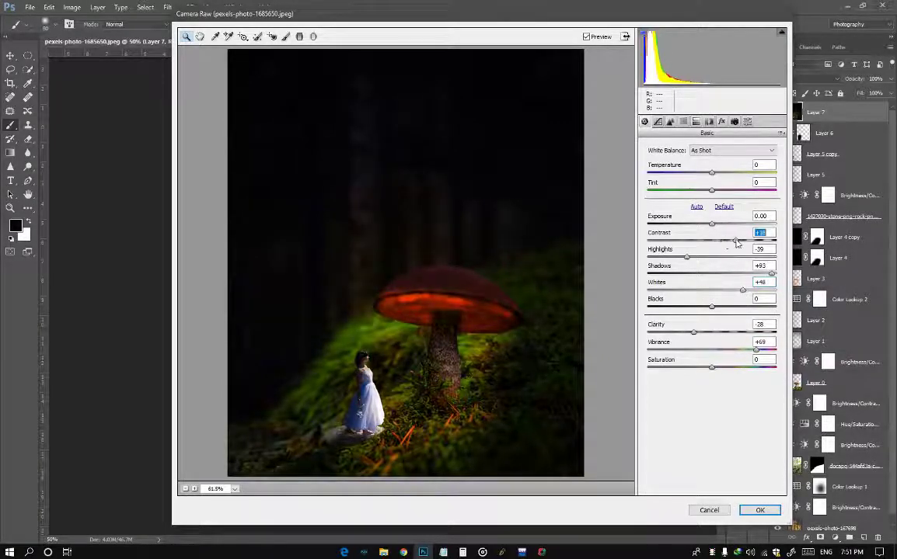
click(683, 122)
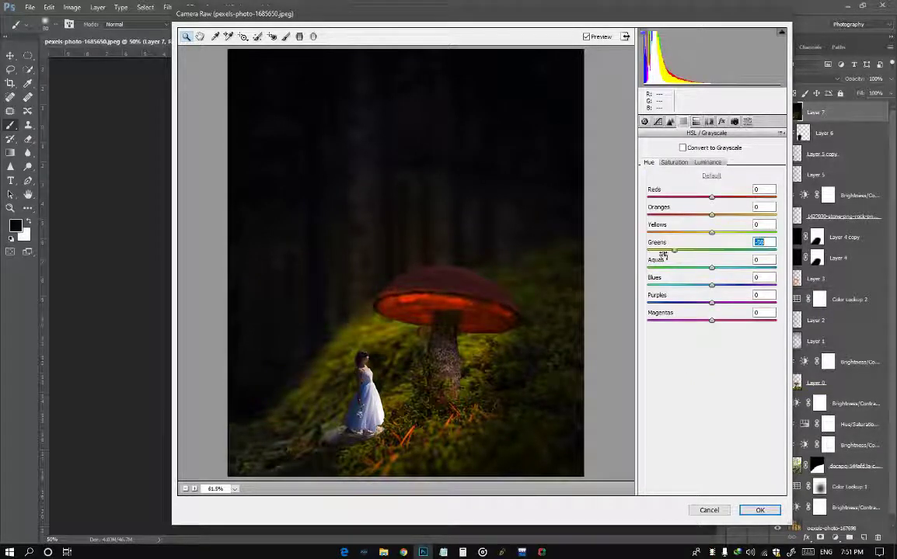
Step: In HSL, shift Greens hue, set Greens saturation -50 and luminance -100, and Yellows luminance +100
drag(662, 255, 731, 258)
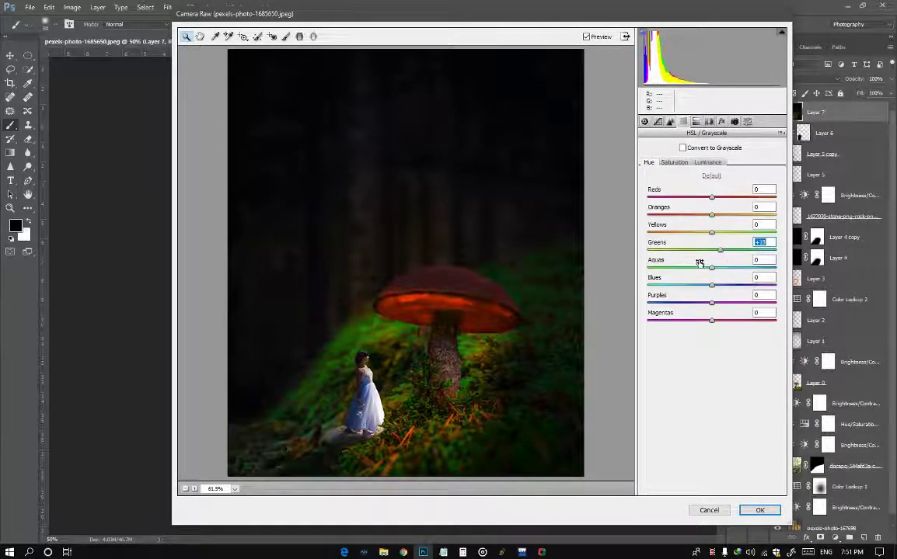
click(673, 161)
drag(712, 251, 715, 251)
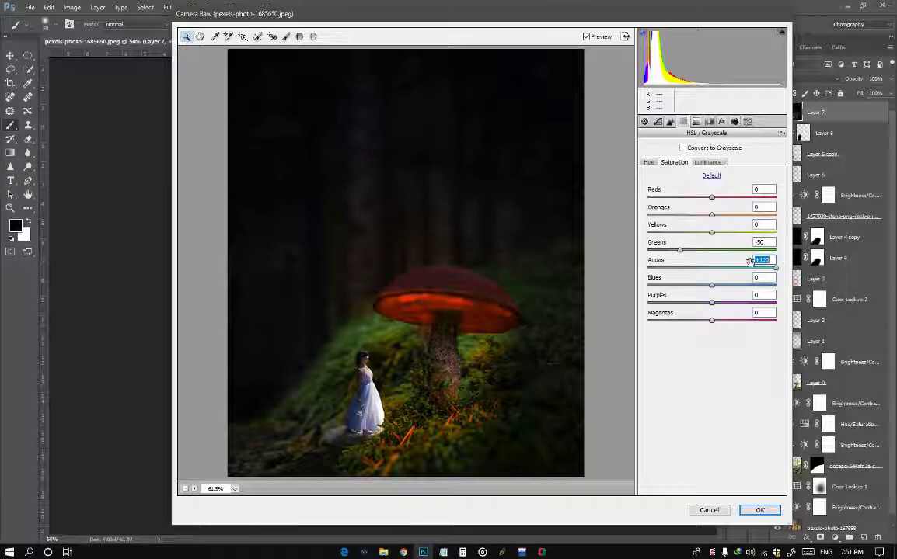
click(707, 162)
drag(712, 249, 651, 259)
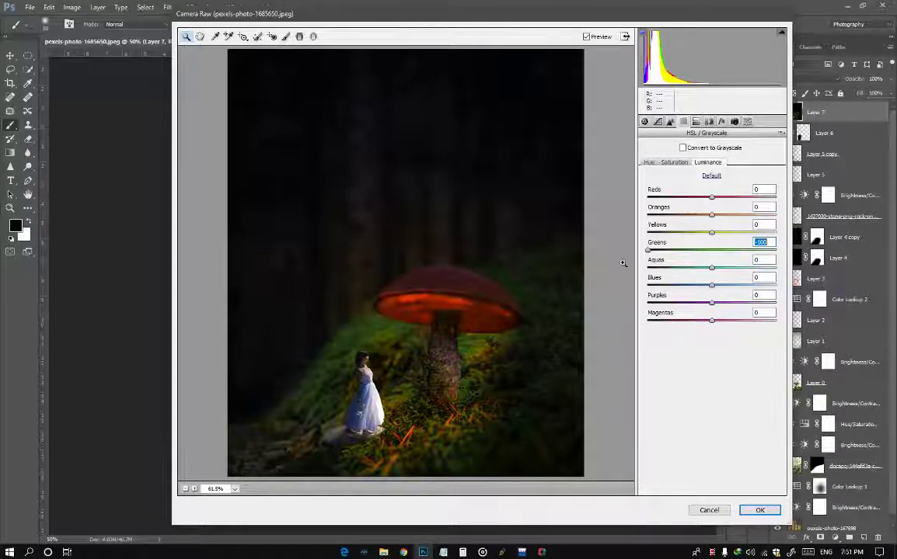
mouse_move(712, 233)
mouse_down()
mouse_move(808, 234)
mouse_move(754, 232)
mouse_up()
click(673, 162)
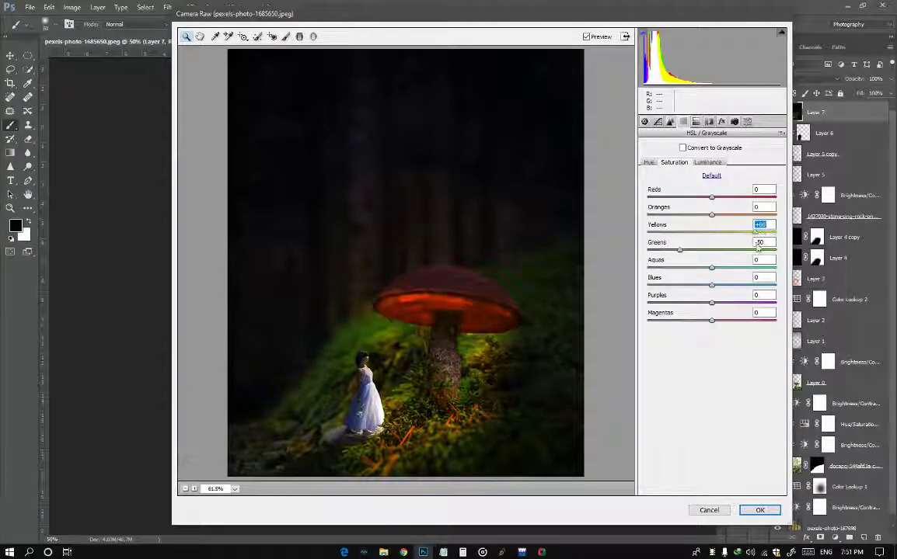
Step: Add a negative post-crop vignette and apply the Camera Raw changes to Layer 7
click(709, 121)
drag(712, 264, 696, 265)
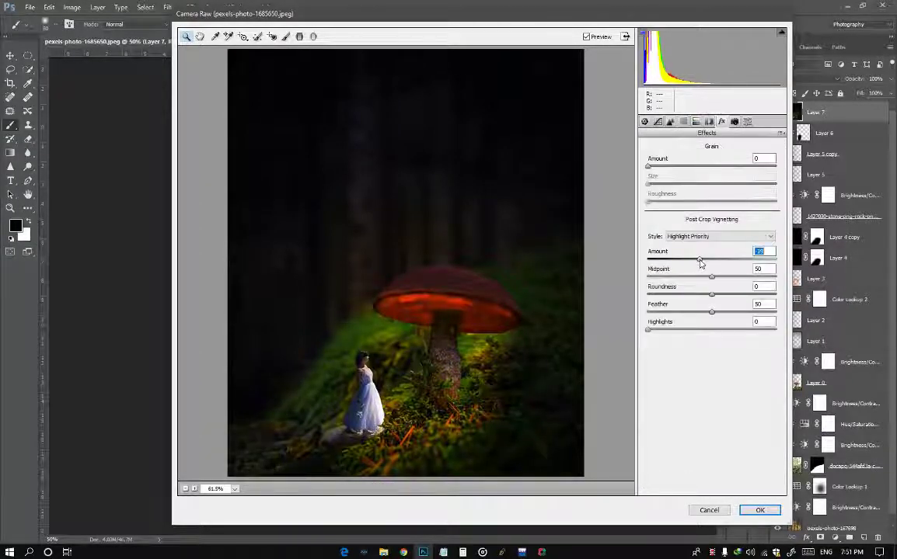
click(778, 511)
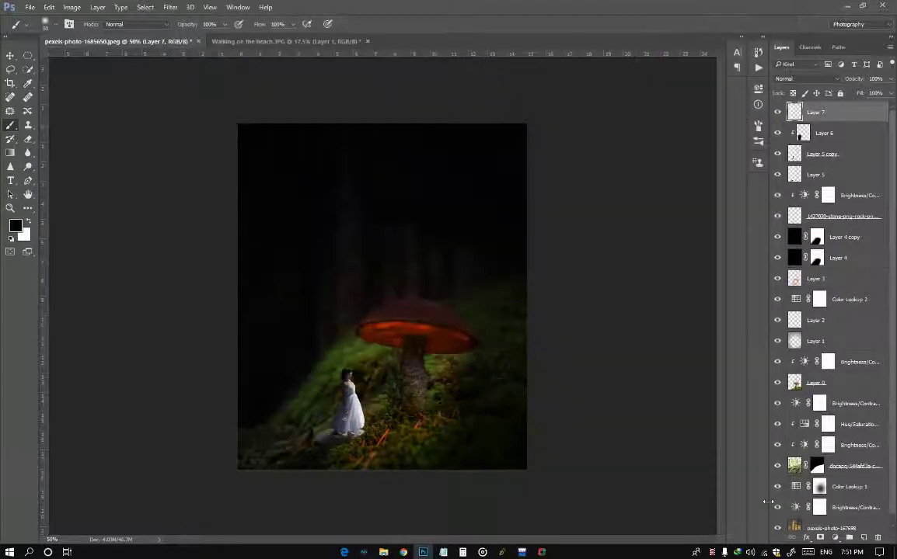
Step: Add a new empty Layer 8 and zoom in on the lower part of the scene
click(852, 539)
click(14, 71)
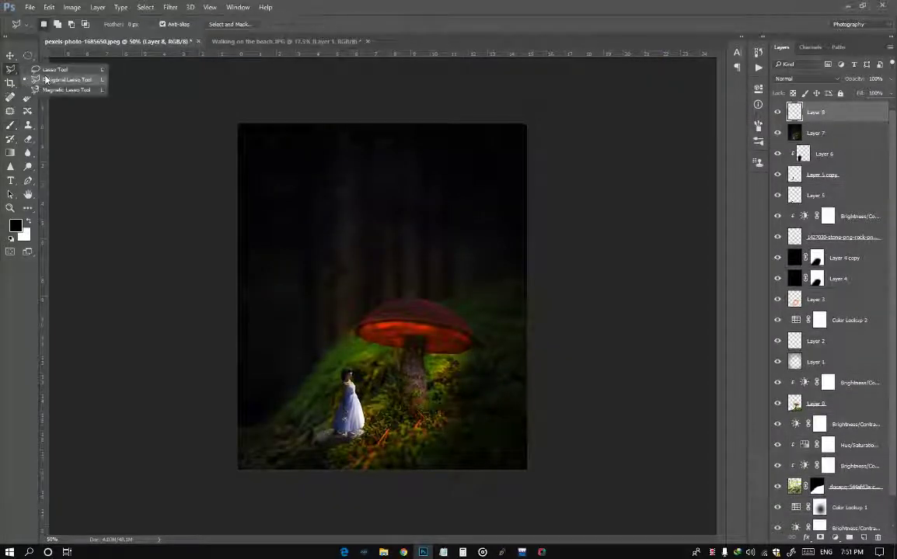
click(54, 77)
key(ctrl+plus)
drag(411, 371, 406, 240)
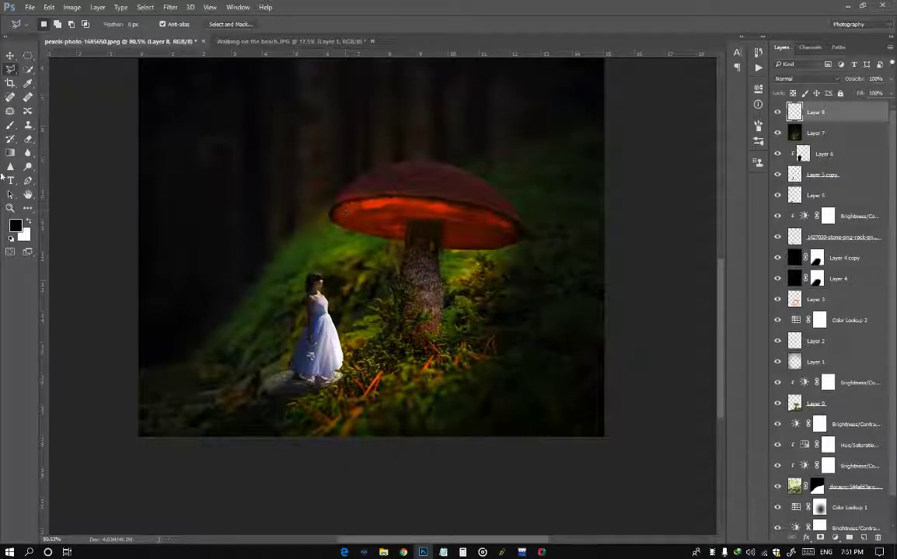
Step: Paint olive-yellow strokes over the mushroom stem, the girl and the lower-left slope
click(13, 128)
drag(374, 300, 420, 339)
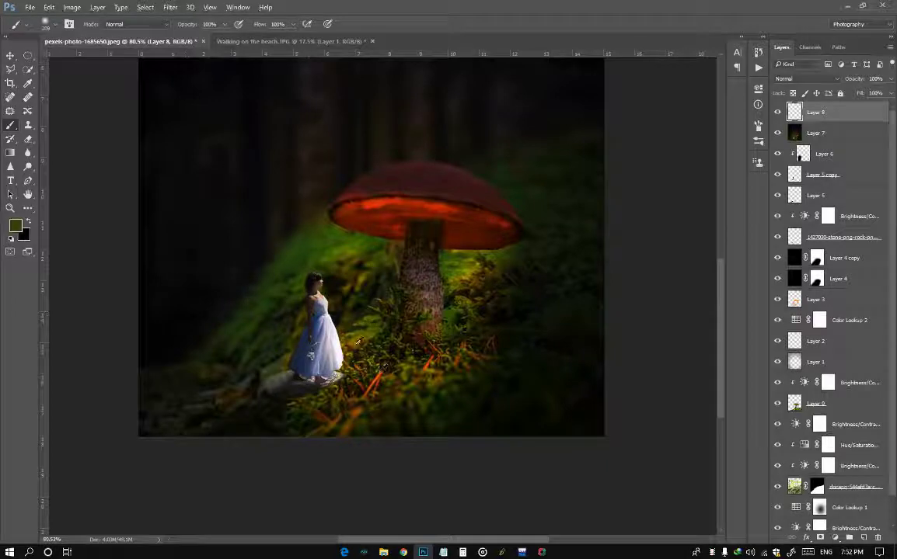
drag(358, 342, 469, 272)
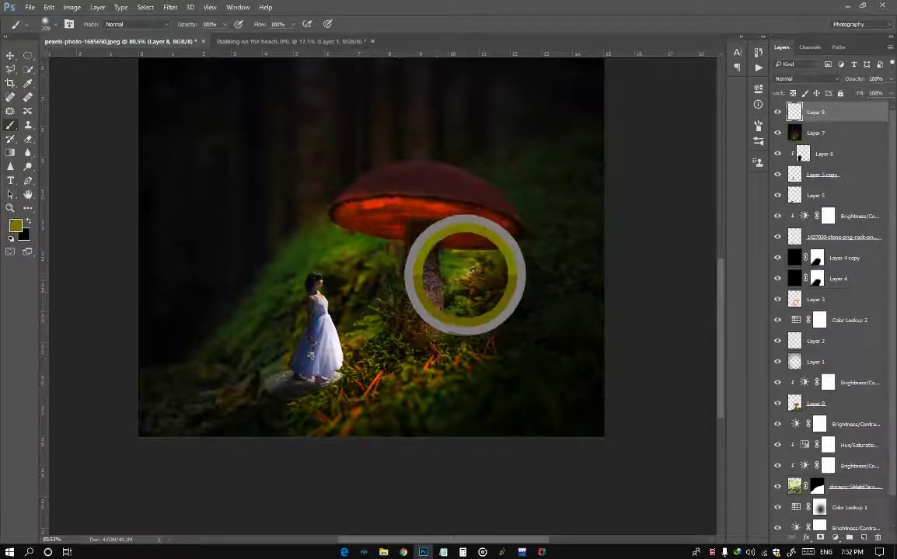
drag(469, 271, 268, 408)
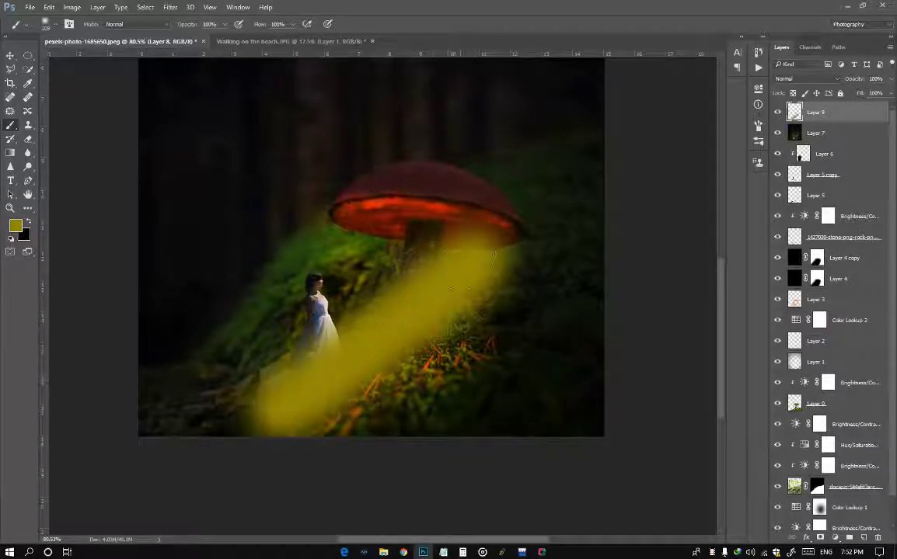
mouse_move(436, 206)
mouse_down()
mouse_move(410, 290)
mouse_move(270, 380)
mouse_up()
mouse_move(352, 236)
mouse_down()
mouse_move(310, 326)
mouse_move(342, 226)
mouse_move(361, 251)
mouse_move(474, 256)
mouse_move(360, 364)
mouse_up()
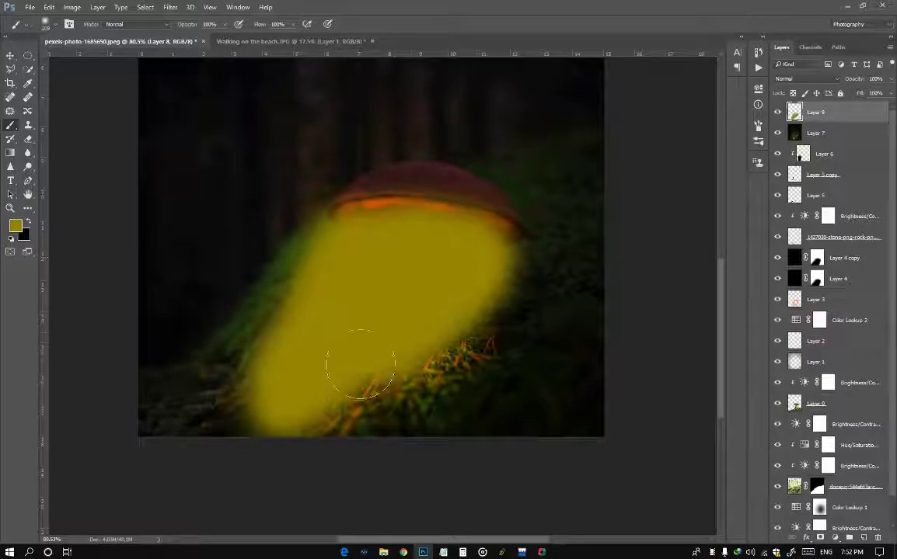
Step: Set Layer 8's blend mode to Overlay for a warm glow
click(808, 78)
click(802, 92)
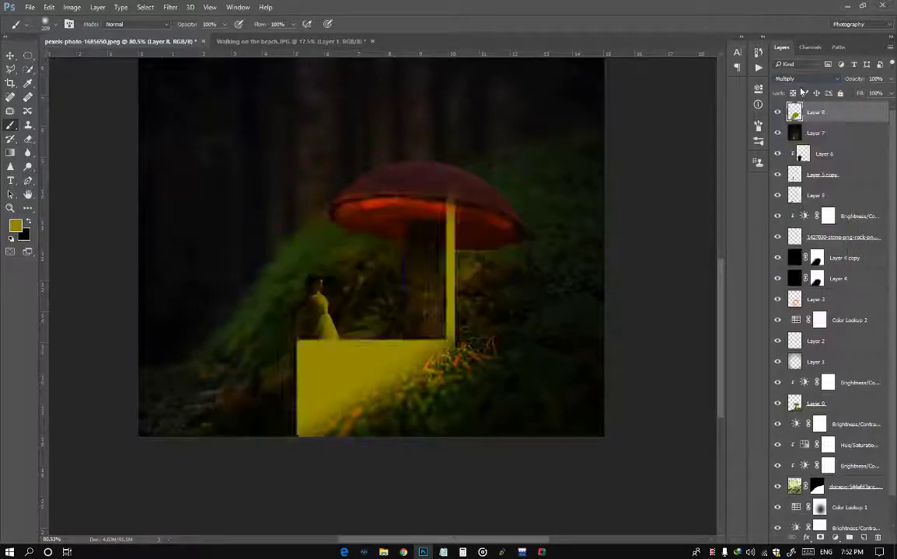
click(793, 178)
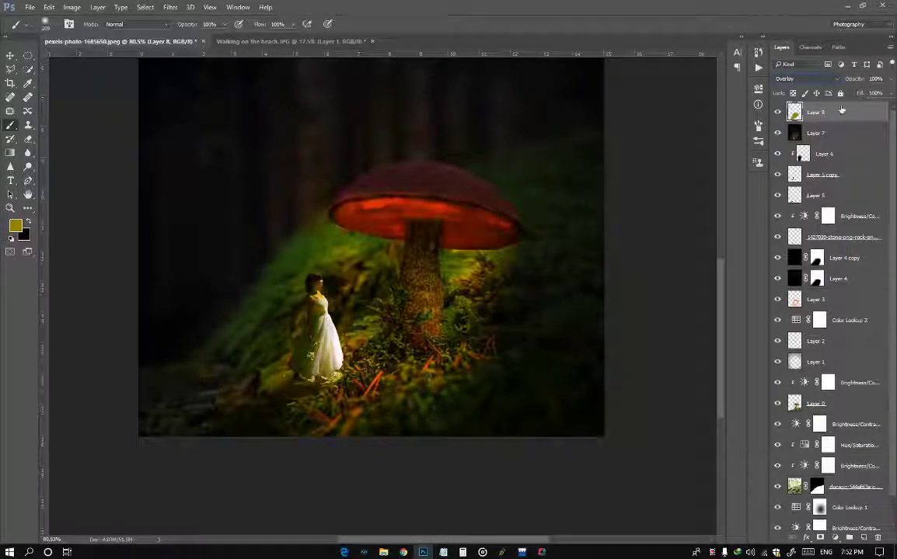
Step: Apply a Camera Raw Filter with Luminance noise reduction at 100 to Layer 8
click(170, 7)
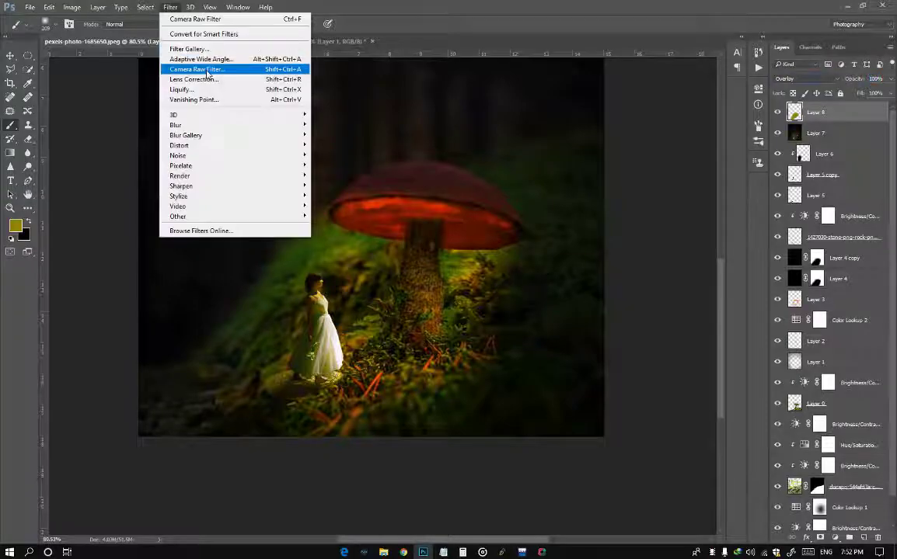
click(194, 66)
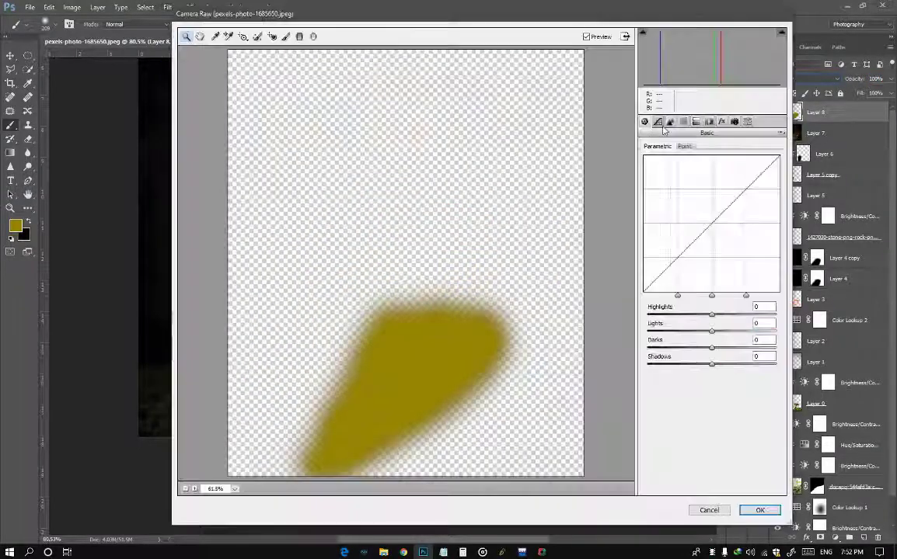
click(670, 121)
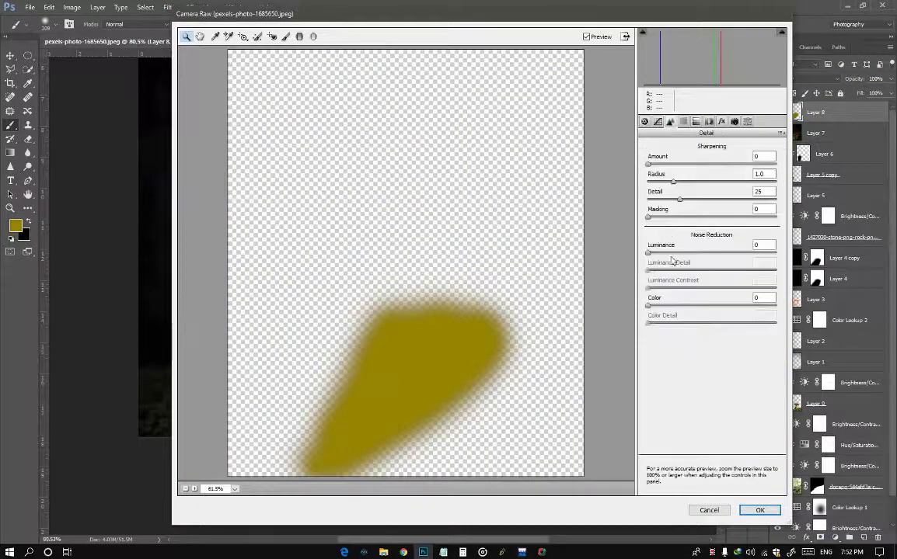
drag(647, 252, 775, 253)
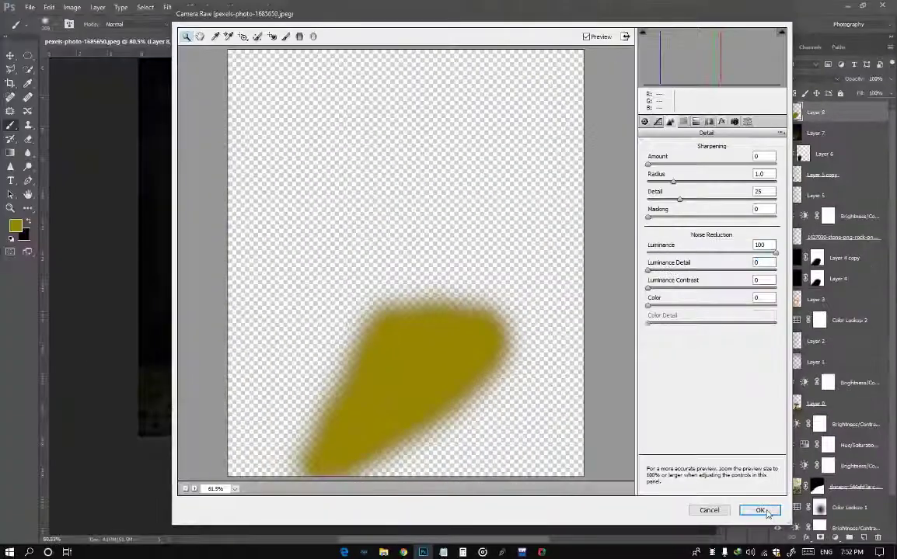
click(761, 510)
Step: Soften Layer 8 with a Gaussian Blur of about 173 pixels
click(170, 7)
click(344, 170)
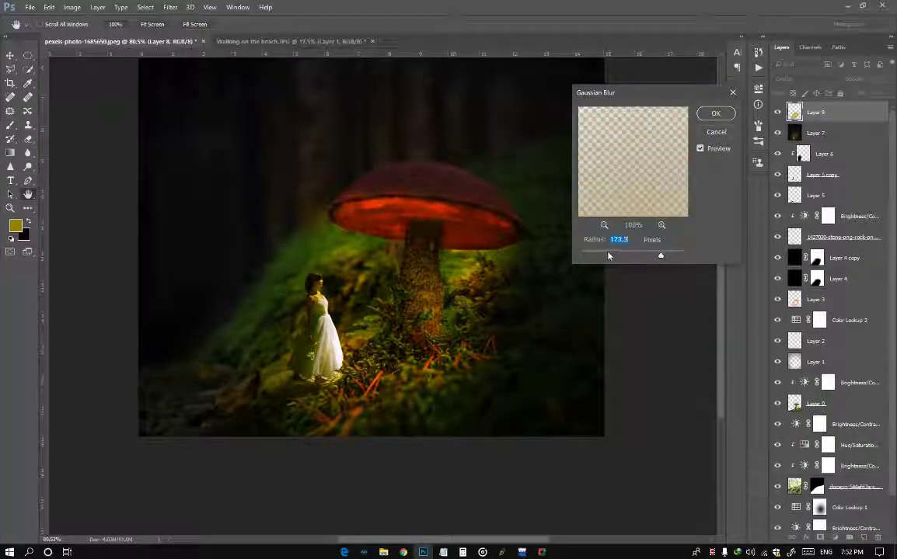
key(Return)
key(b)
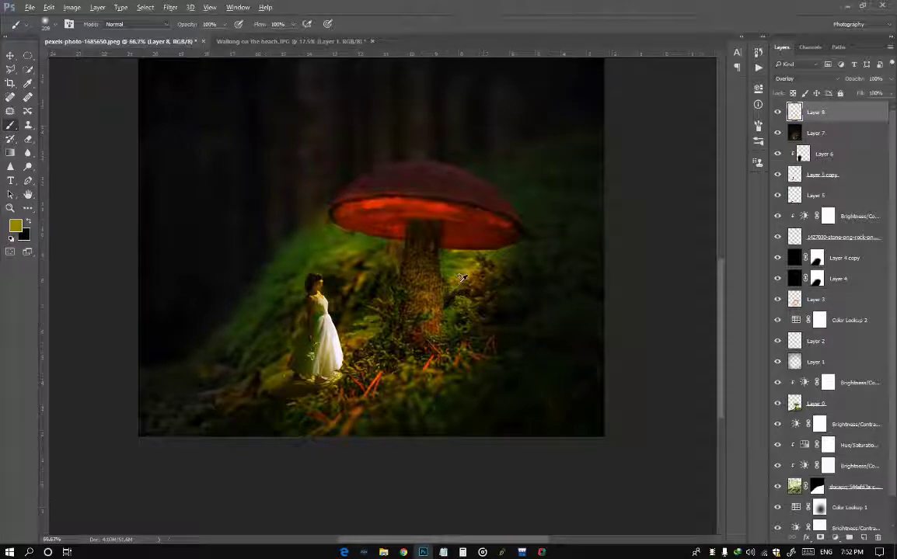
scroll(465, 285, down, 1)
scroll(458, 280, down, 2)
scroll(451, 300, up, 2)
scroll(453, 301, down, 1)
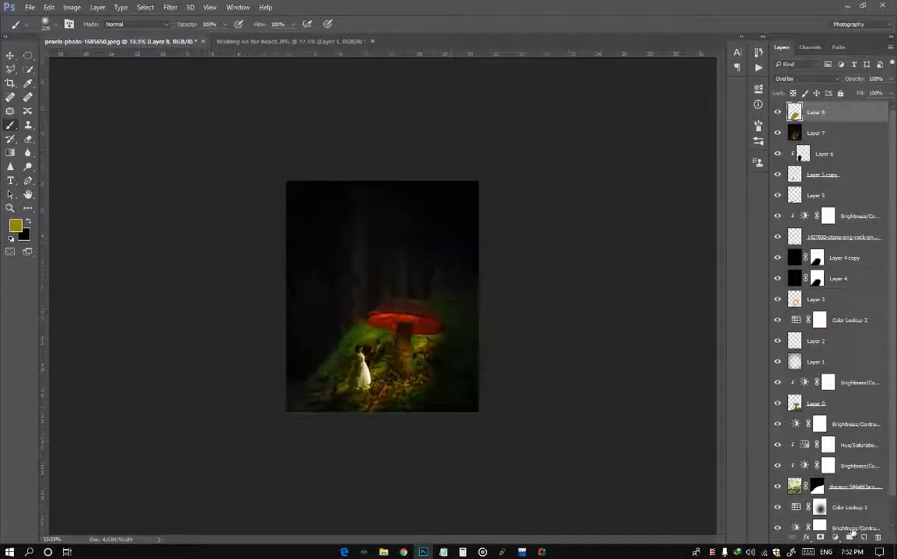
Step: Add a black-filled Layer 9 and lower its opacity
click(863, 539)
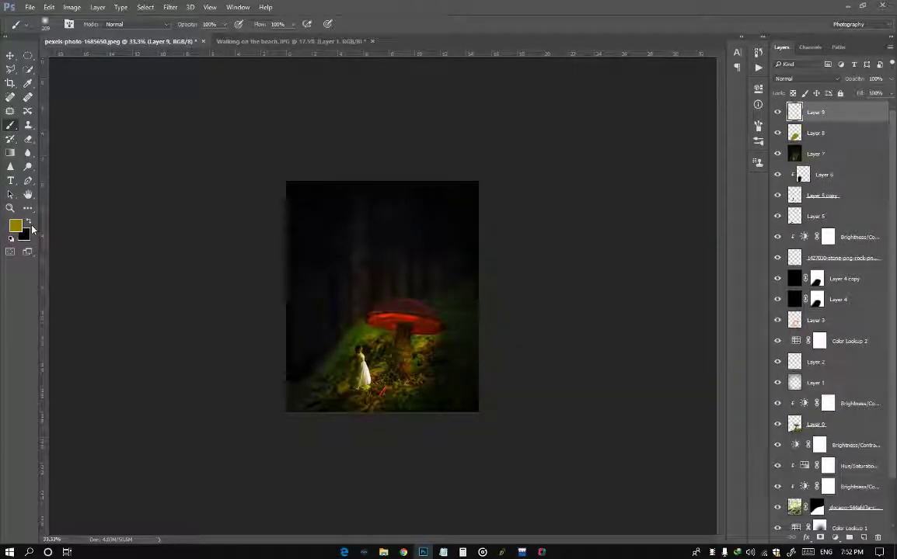
key(alt+BackSpace)
scroll(334, 388, up, 2)
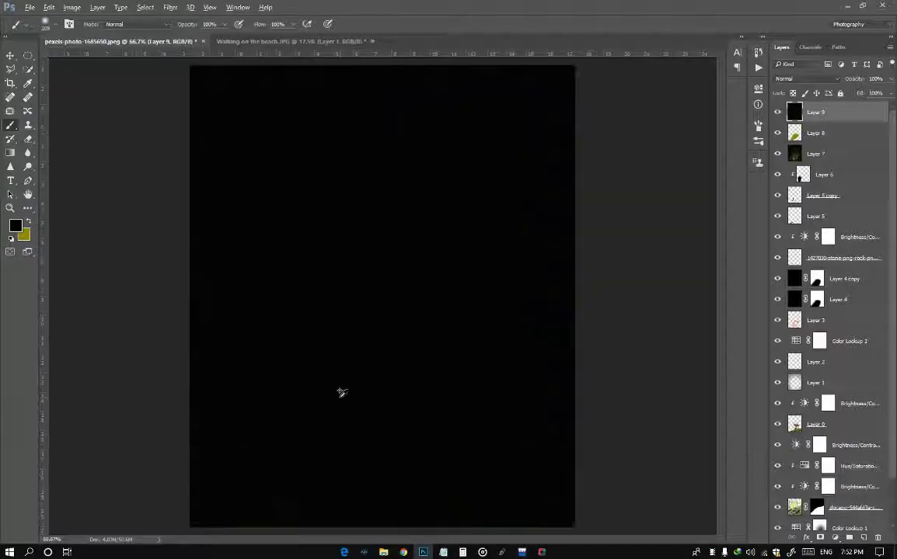
drag(857, 79, 849, 78)
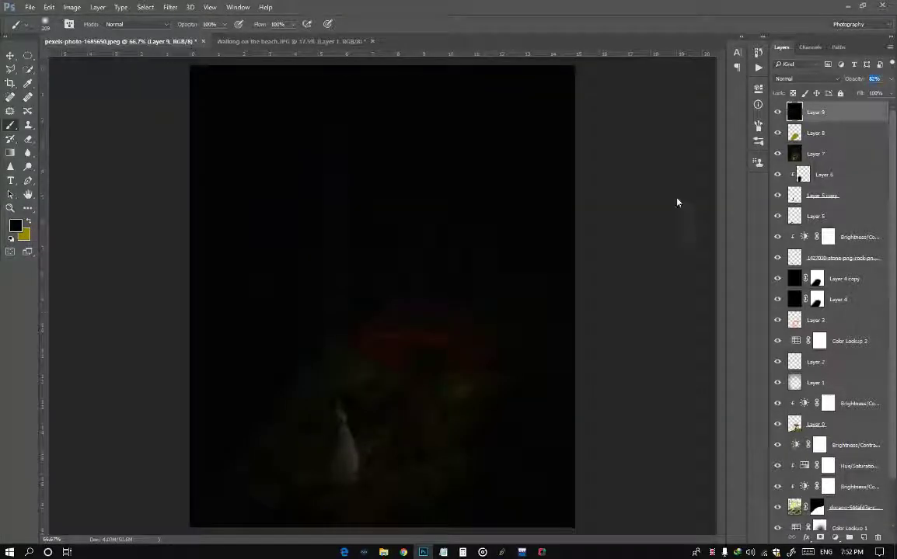
Step: Mask Layer 9 and paint black to reveal the lit ground right of the mushroom stem
click(835, 538)
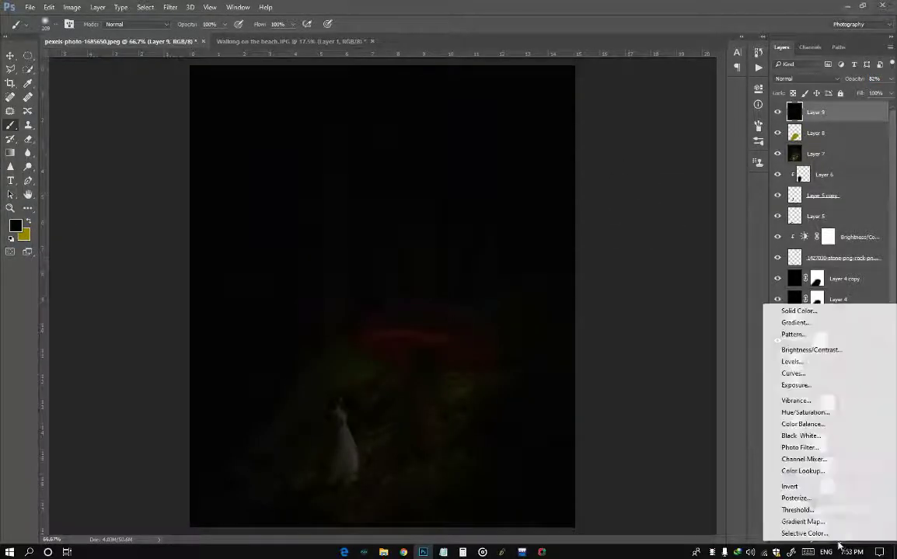
key(Escape)
click(820, 537)
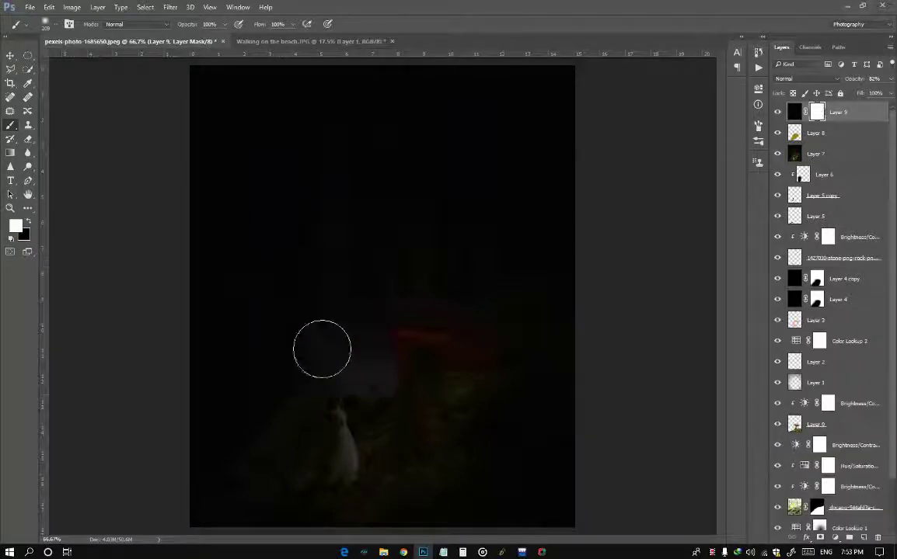
drag(381, 380, 406, 310)
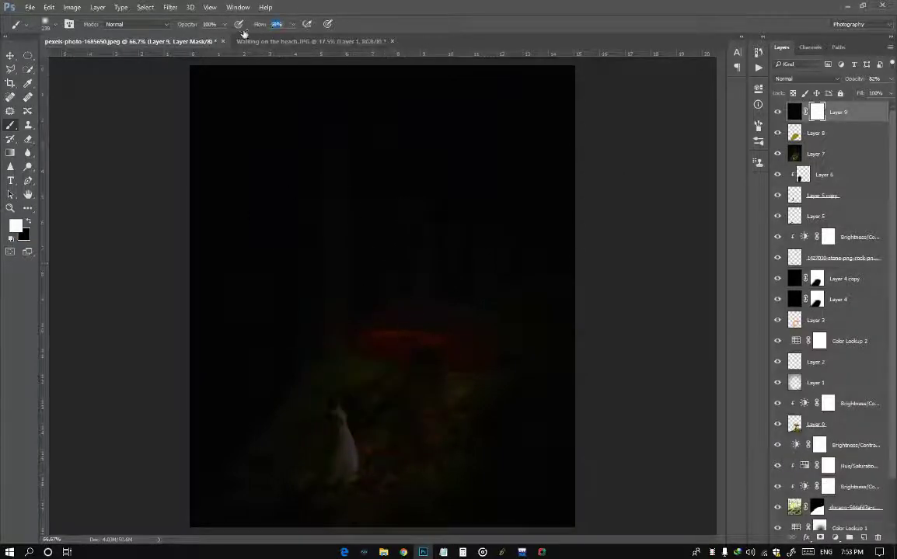
key(x)
drag(448, 392, 432, 420)
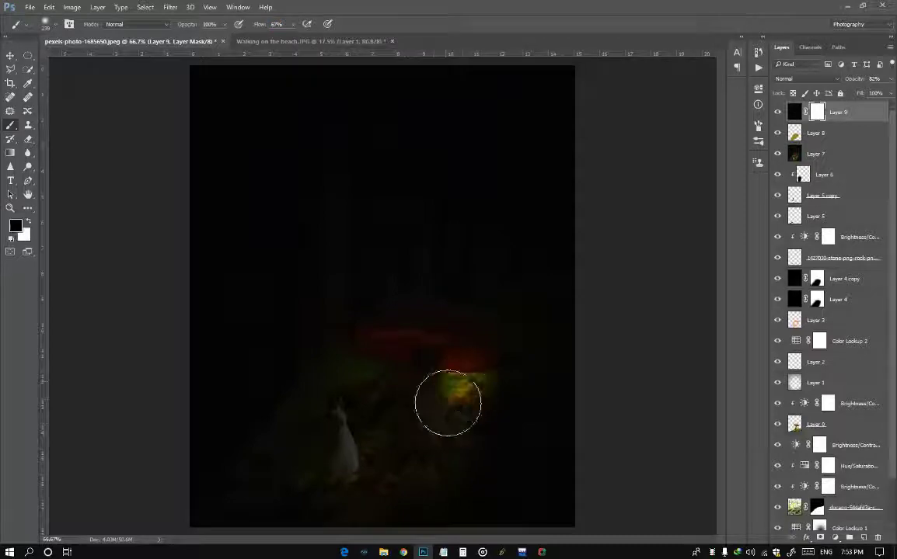
mouse_move(458, 380)
mouse_down()
mouse_move(368, 450)
mouse_move(375, 384)
mouse_up()
Step: Paint the mask to reveal the girl, the moss and the mushroom cap
key(ctrl+minus)
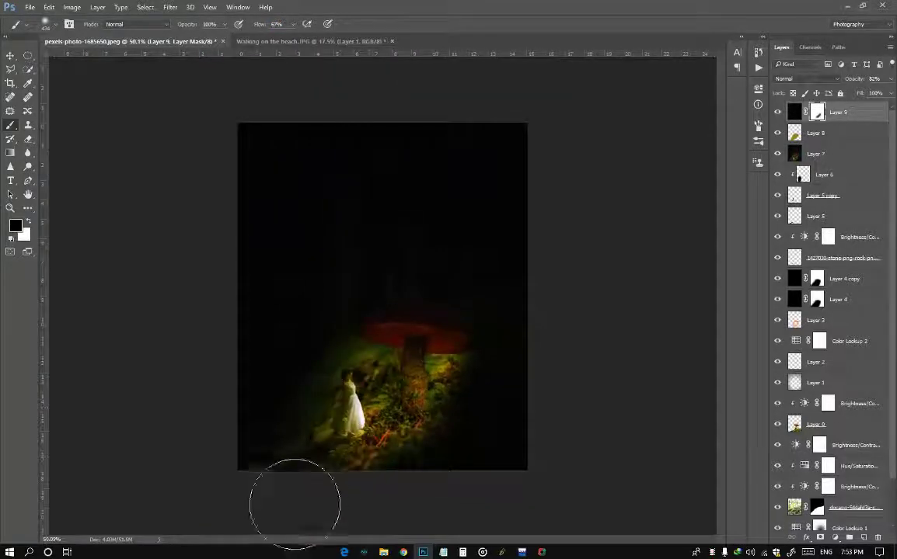
key(ctrl+plus)
mouse_move(376, 447)
mouse_down()
mouse_move(342, 467)
mouse_move(334, 419)
mouse_up()
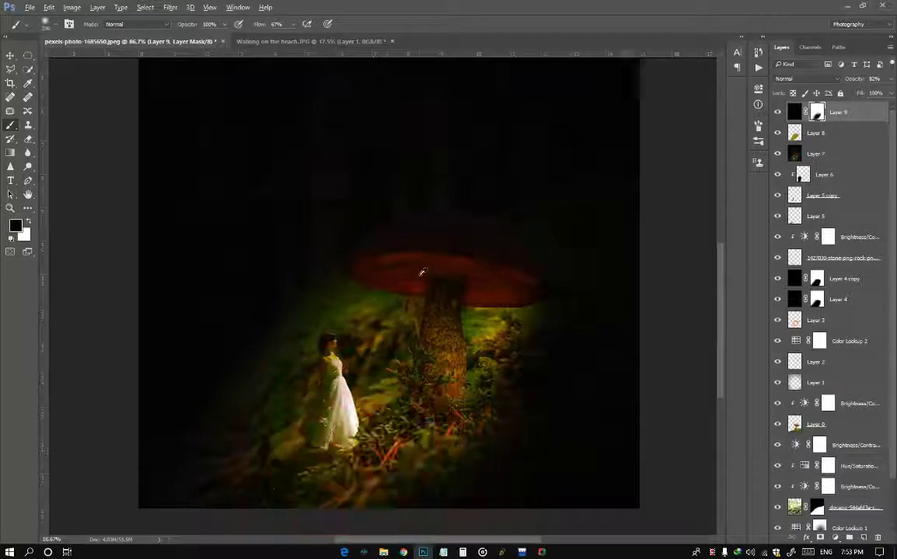
scroll(440, 265, up, 5)
mouse_move(400, 260)
mouse_down()
mouse_move(464, 234)
mouse_move(390, 234)
mouse_up()
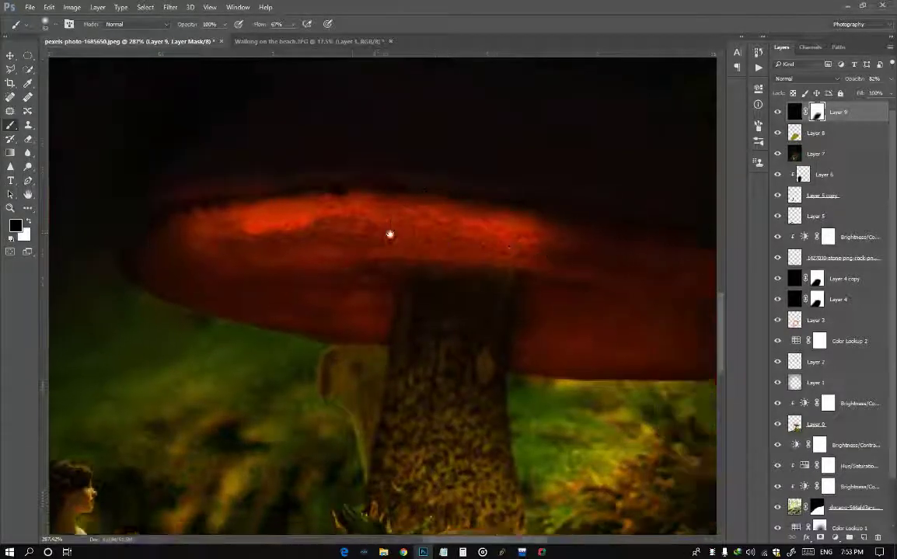
mouse_move(455, 232)
mouse_down()
mouse_move(597, 286)
mouse_move(345, 305)
mouse_move(216, 264)
mouse_move(484, 275)
mouse_move(432, 280)
mouse_move(300, 244)
mouse_move(570, 234)
mouse_up()
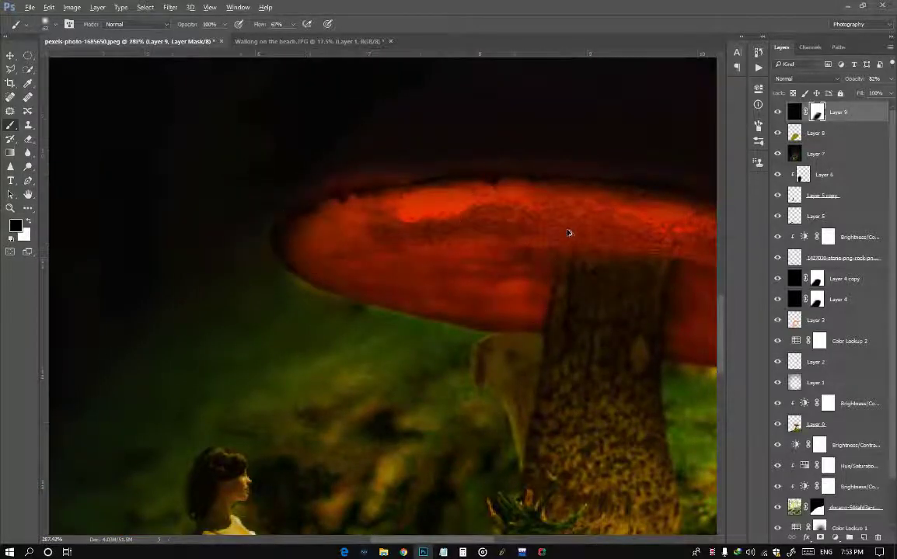
Step: Bring back the dark red glow above the cap and more ground in the lower vignette
scroll(570, 234, down, 3)
scroll(567, 239, down, 3)
scroll(448, 306, up, 2)
scroll(449, 320, up, 1)
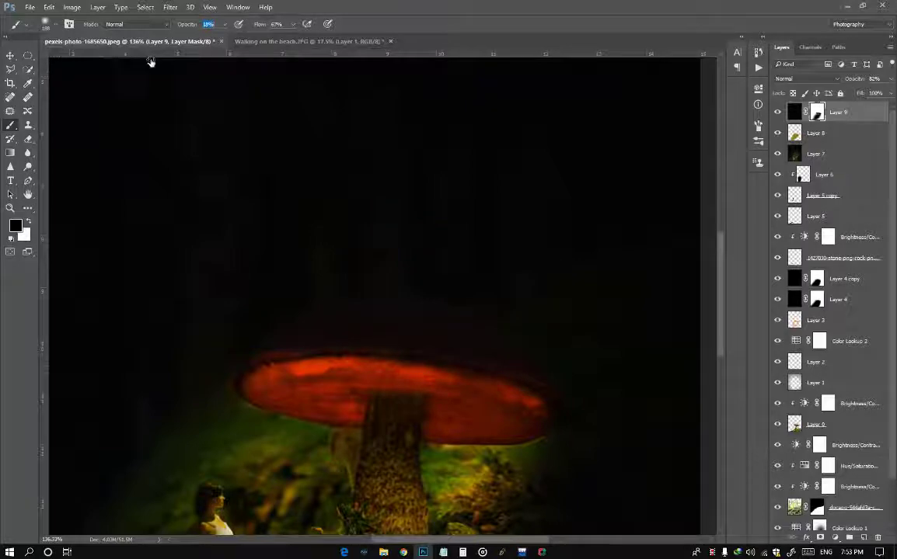
mouse_move(518, 362)
mouse_down()
mouse_move(331, 314)
mouse_move(272, 355)
mouse_move(510, 380)
mouse_up()
scroll(482, 385, down, 1)
scroll(460, 392, down, 2)
scroll(330, 439, up, 1)
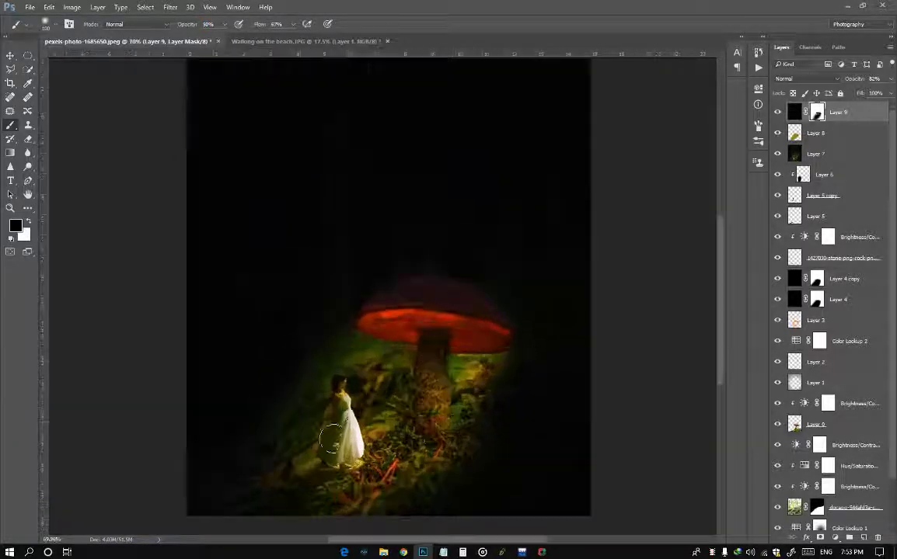
drag(316, 515, 453, 474)
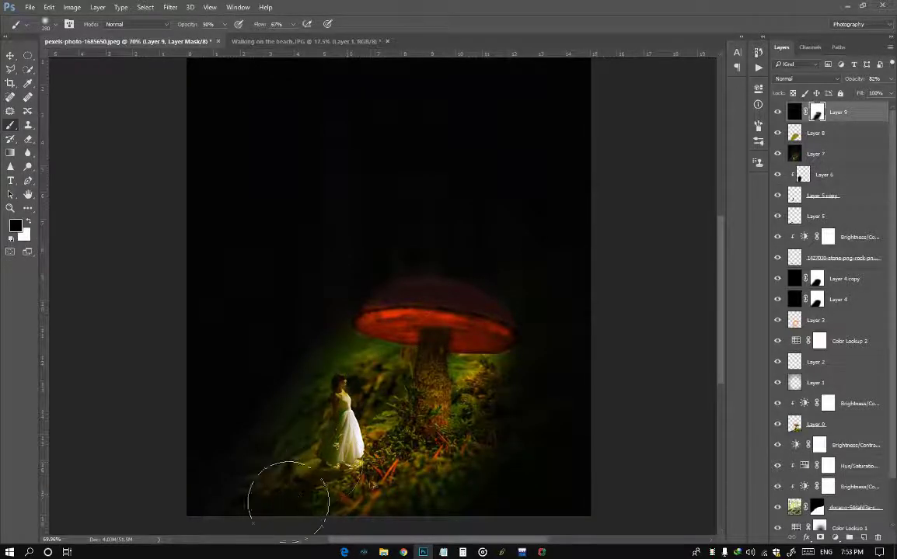
scroll(375, 483, down, 2)
scroll(374, 483, up, 1)
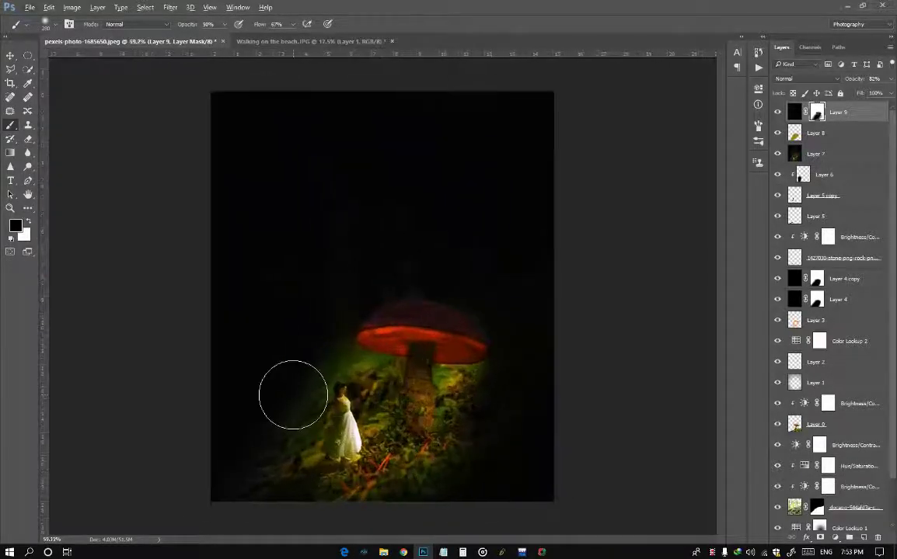
Step: Paint white on the mask to darken the ground left of the girl
key(x)
mouse_move(324, 341)
mouse_down()
mouse_move(270, 408)
mouse_move(291, 393)
mouse_up()
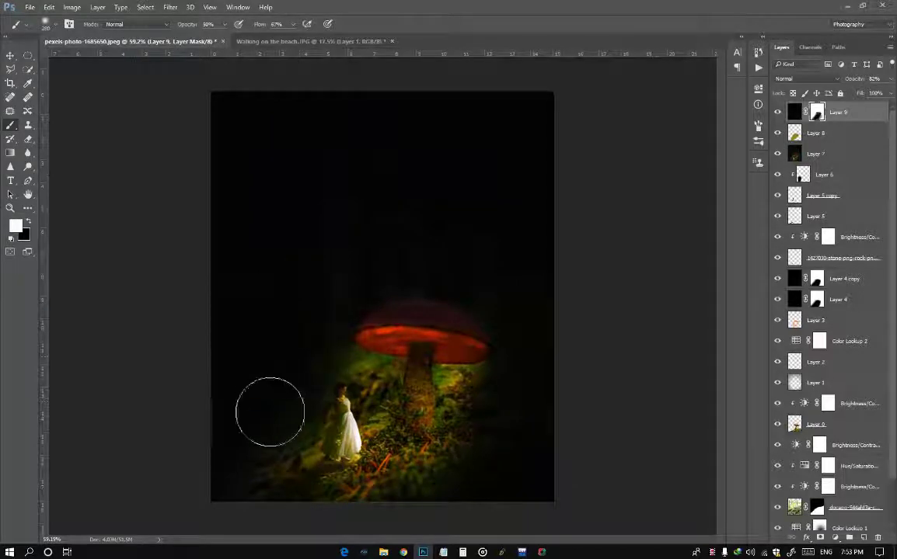
scroll(291, 394, up, 2)
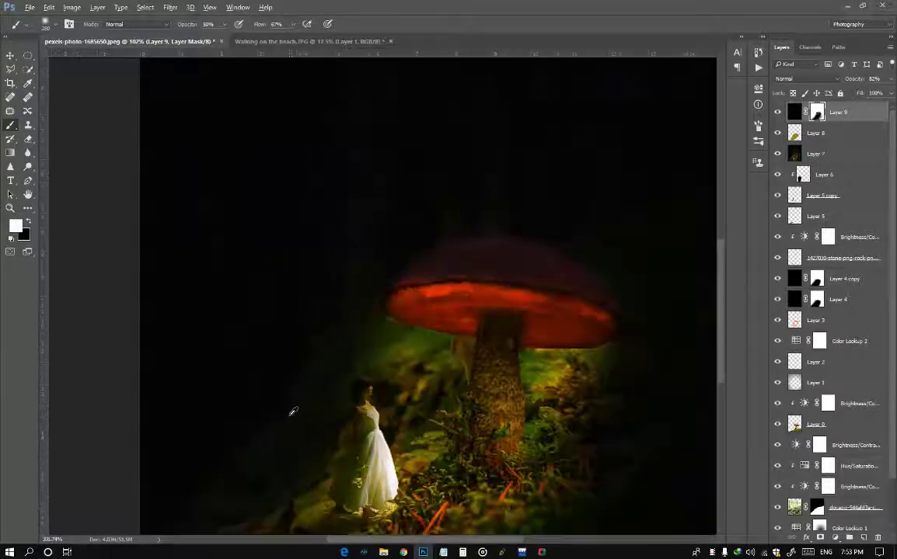
scroll(294, 409, up, 1)
scroll(412, 270, up, 2)
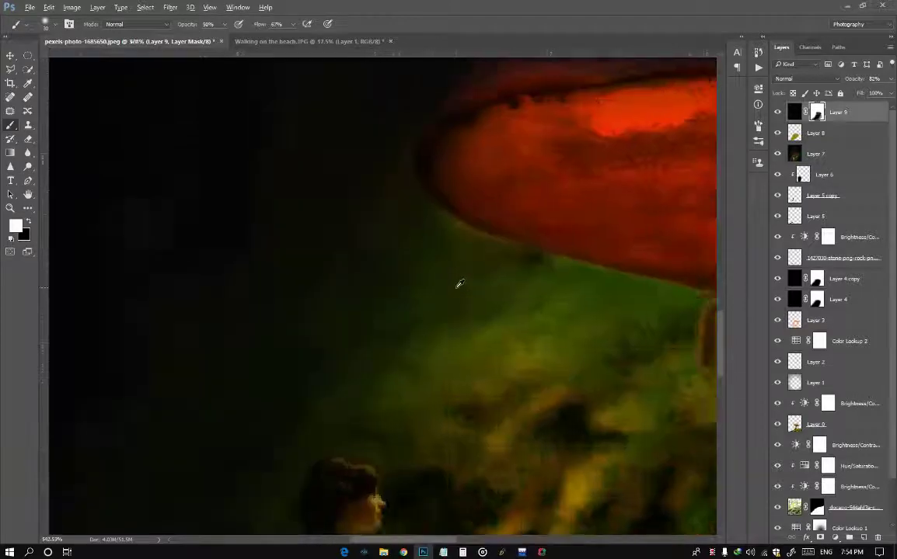
scroll(458, 285, up, 2)
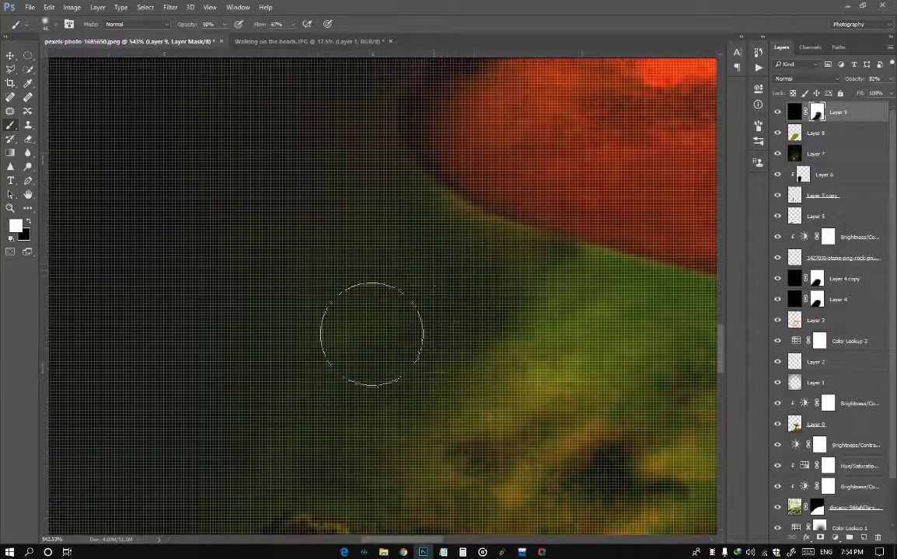
scroll(445, 294, down, 3)
scroll(439, 290, down, 2)
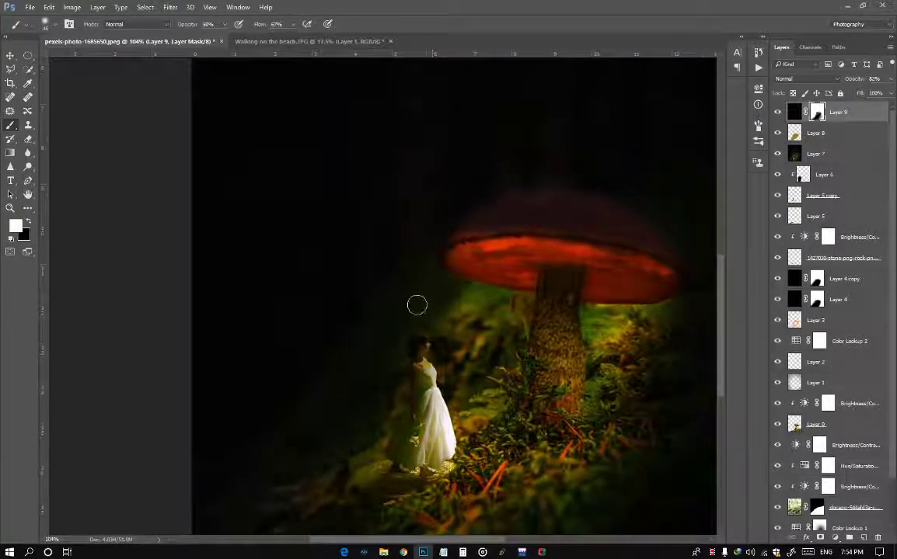
Step: Zoom out to view the whole composite and set Layer 9's opacity to 15%
key(x)
key(bracketright)
key(bracketright)
key(bracketright)
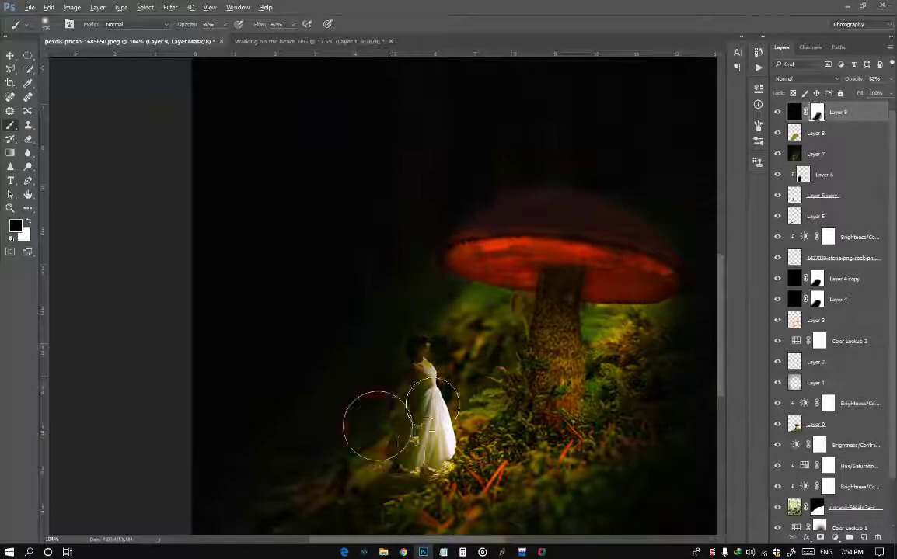
drag(528, 462, 420, 387)
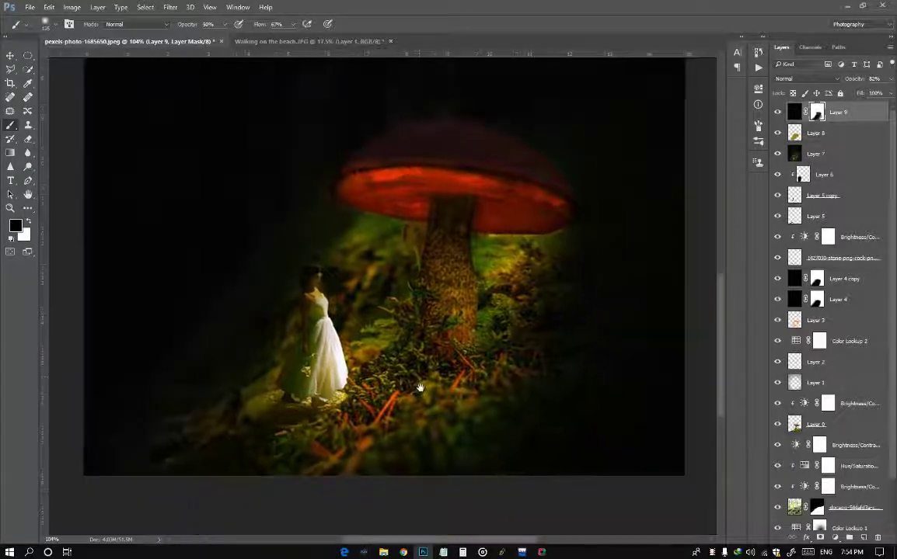
key(ctrl+minus)
key(ctrl+minus)
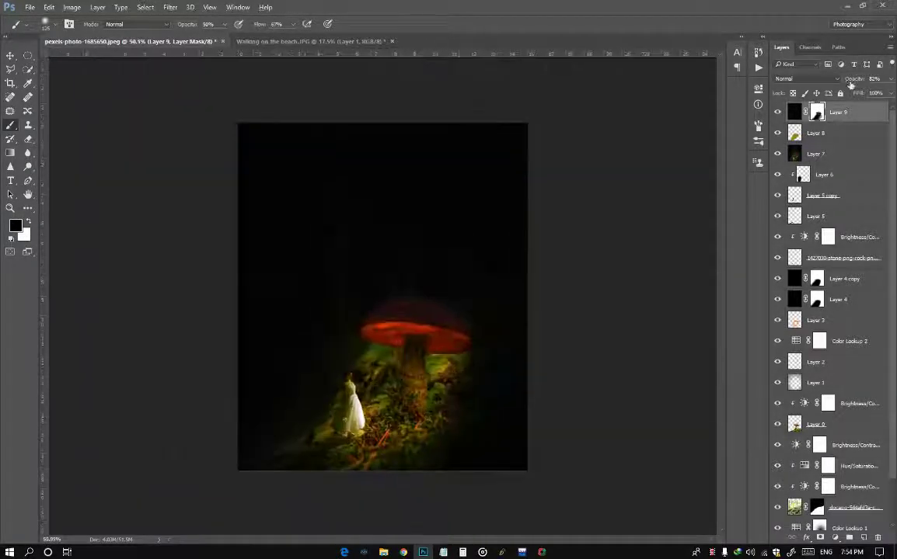
text(3)
text(11)
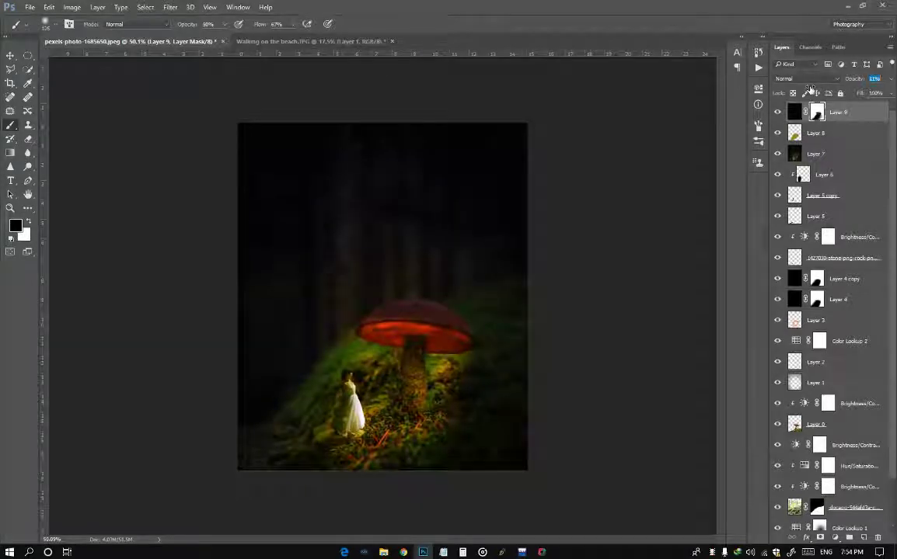
text(15)
scroll(598, 365, down, 3)
scroll(586, 366, up, 4)
scroll(466, 311, down, 1)
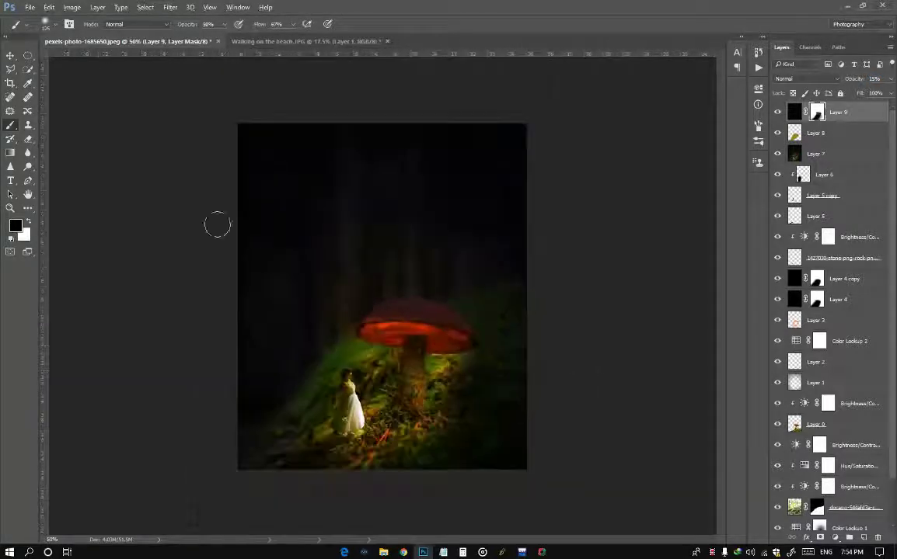
Step: Add the credit text line and enlarge it to about 83 pt
click(15, 184)
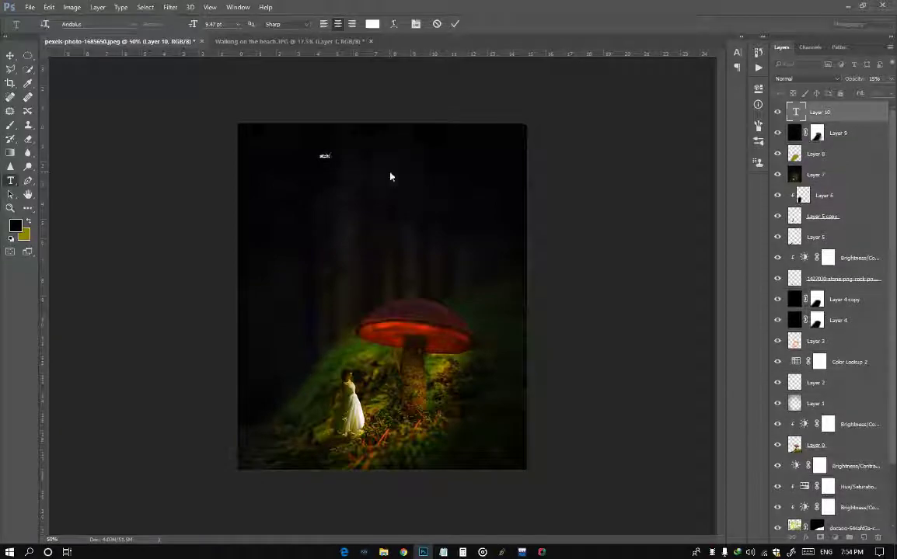
click(736, 52)
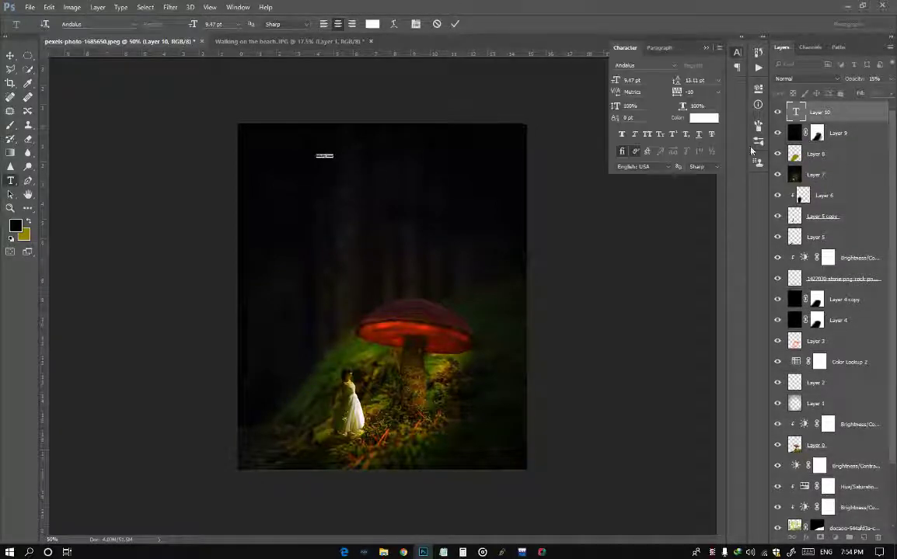
click(672, 67)
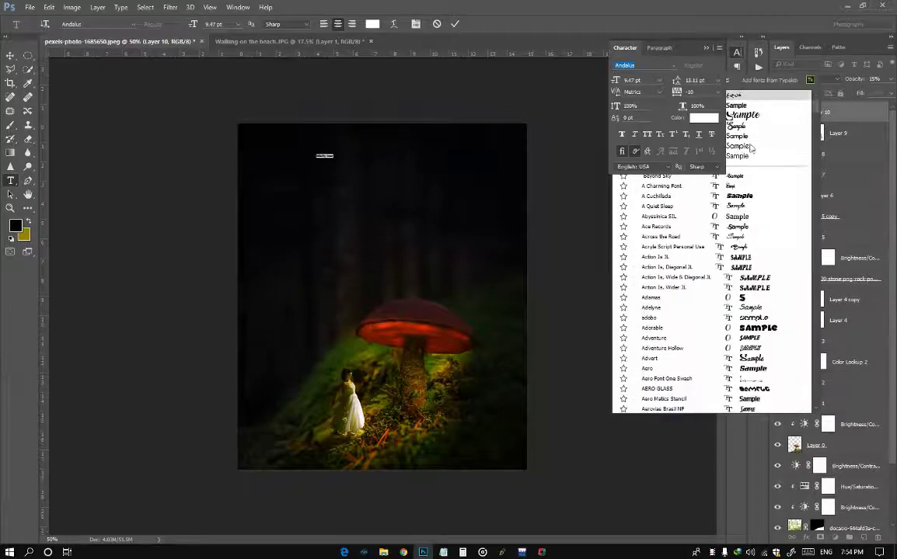
key(Escape)
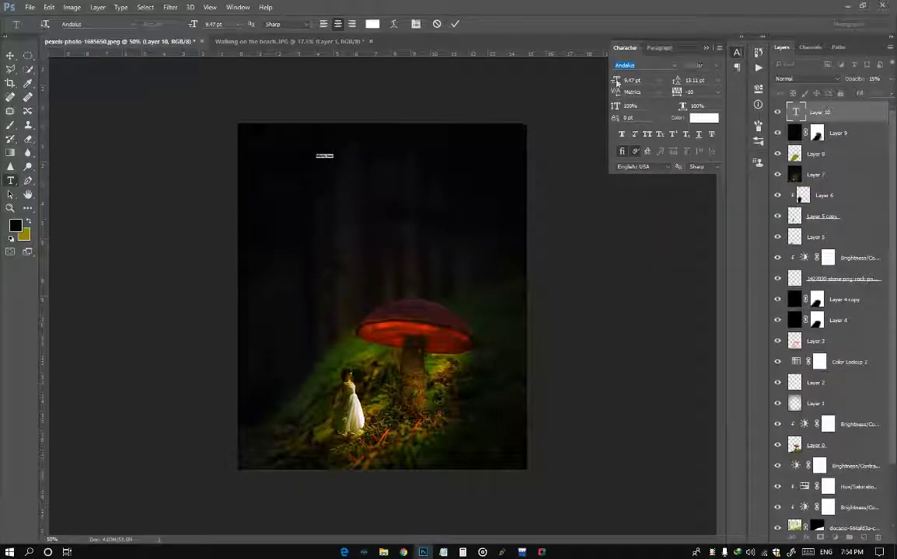
text(Caviar Dreams)
drag(624, 83, 661, 85)
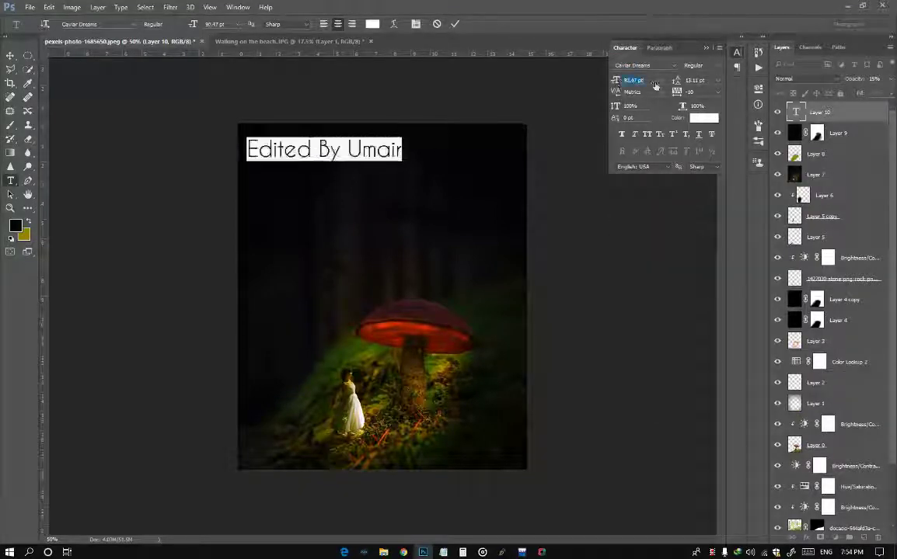
click(455, 24)
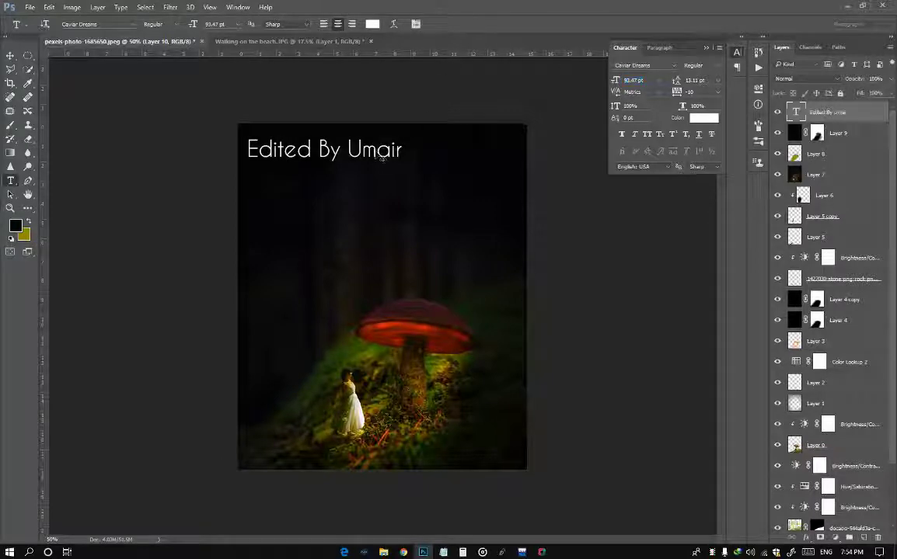
Step: Scale down the credit text and widen its letter spacing to 510, then slightly less
mouse_move(380, 150)
mouse_down()
mouse_move(439, 154)
mouse_move(422, 159)
mouse_move(382, 225)
mouse_up()
key(ctrl+t)
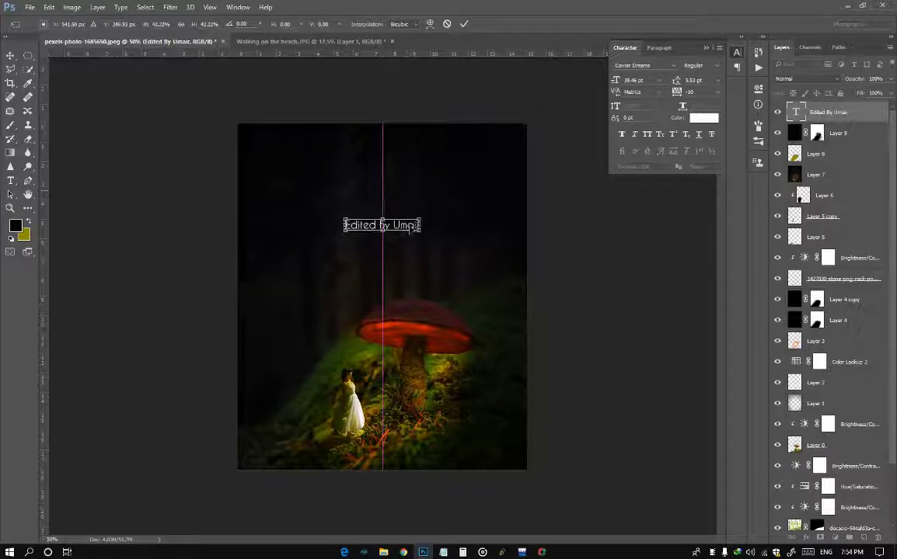
key(Return)
double_click(381, 226)
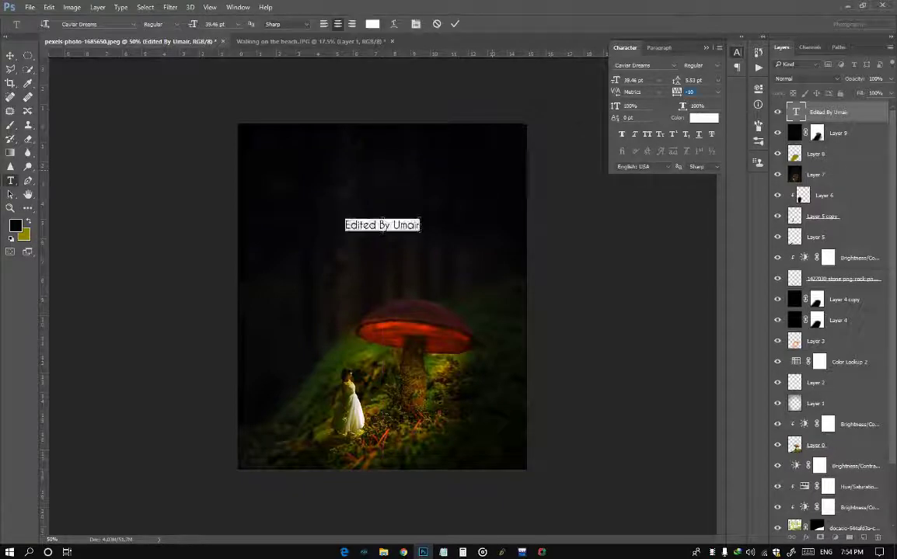
text(510)
key(Return)
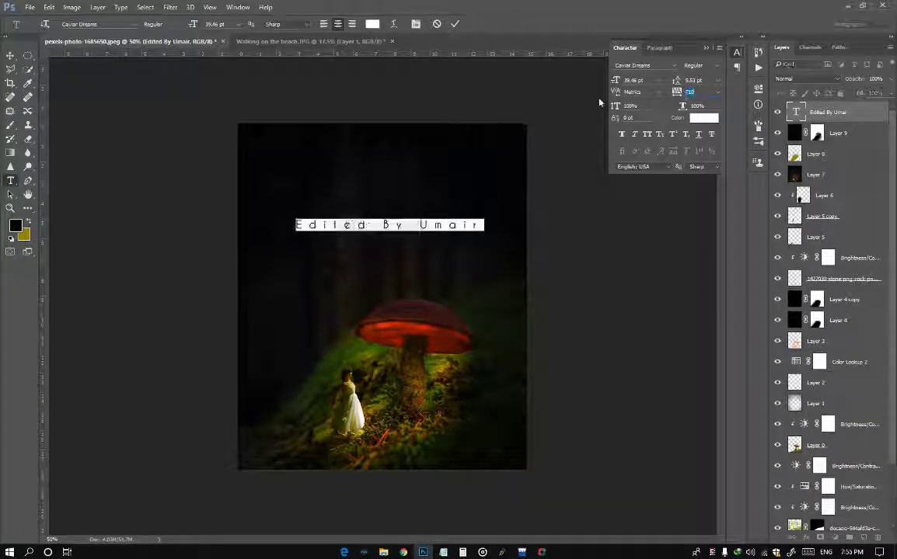
drag(676, 92, 613, 82)
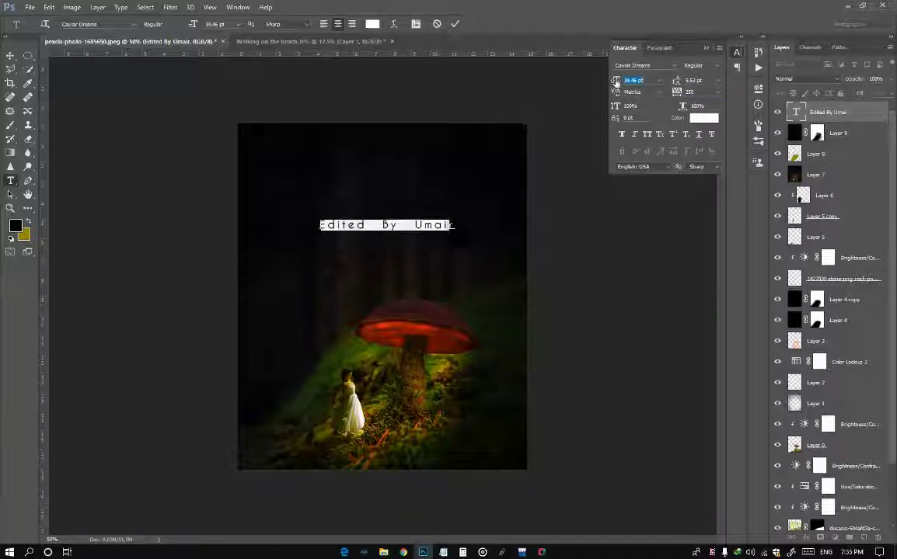
click(454, 24)
Step: Move the credit text near the top, flatten the image, and place the starry sky photo
drag(416, 222, 429, 225)
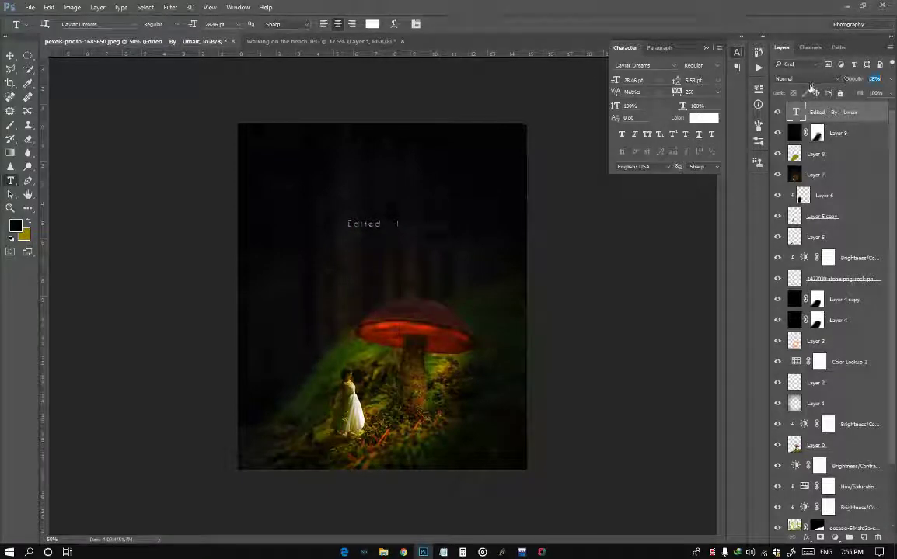
drag(441, 226, 421, 154)
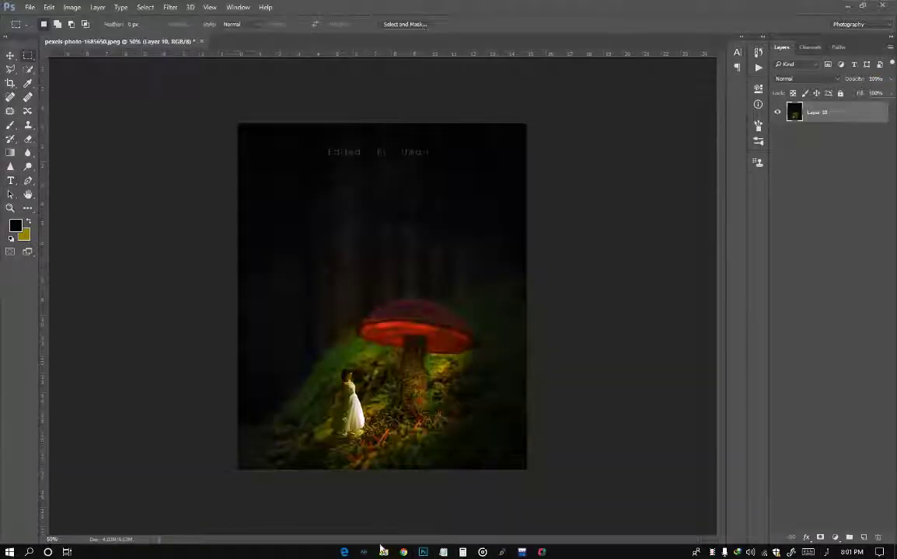
click(423, 552)
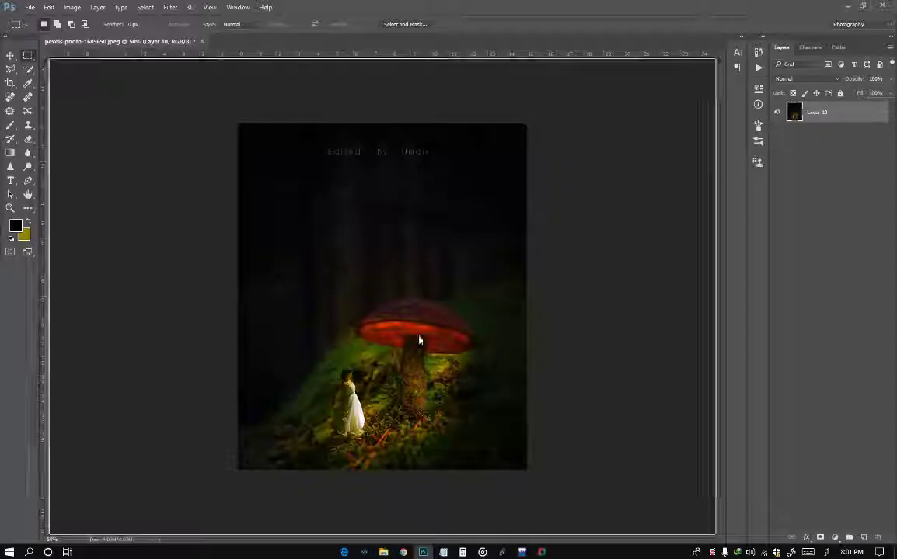
mouse_move(428, 548)
mouse_down()
mouse_move(558, 317)
mouse_move(364, 501)
mouse_up()
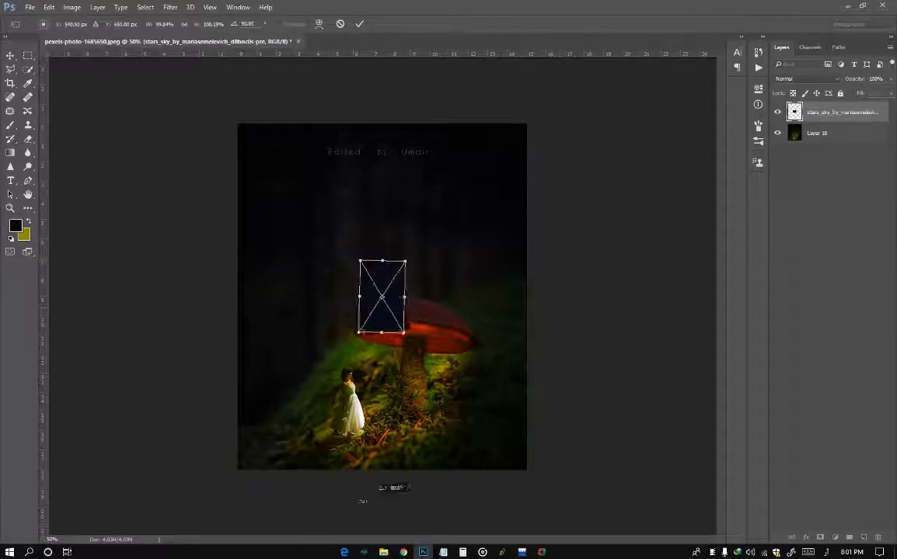
Step: Scale the starry sky to cover the canvas and set it to Screen at 25% opacity
mouse_move(404, 333)
mouse_down()
mouse_move(517, 445)
mouse_move(571, 525)
mouse_up()
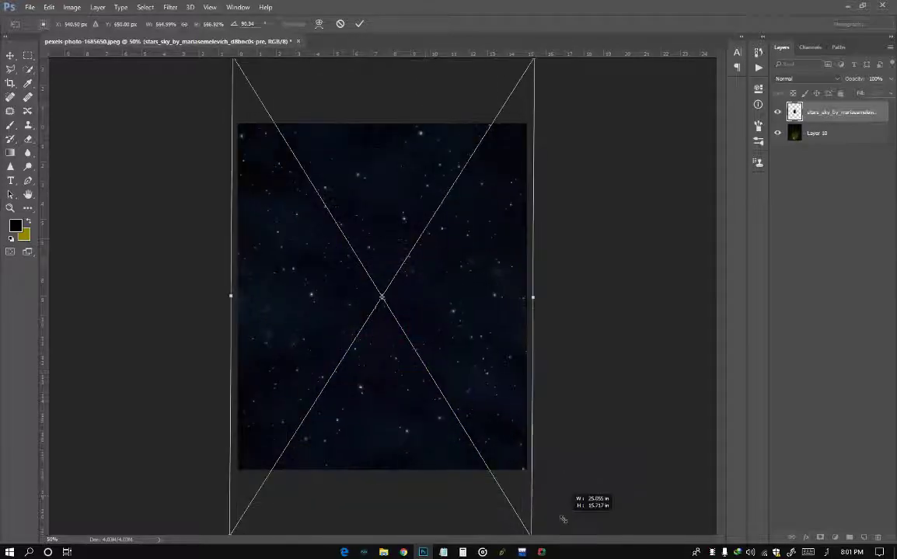
key(Return)
click(806, 80)
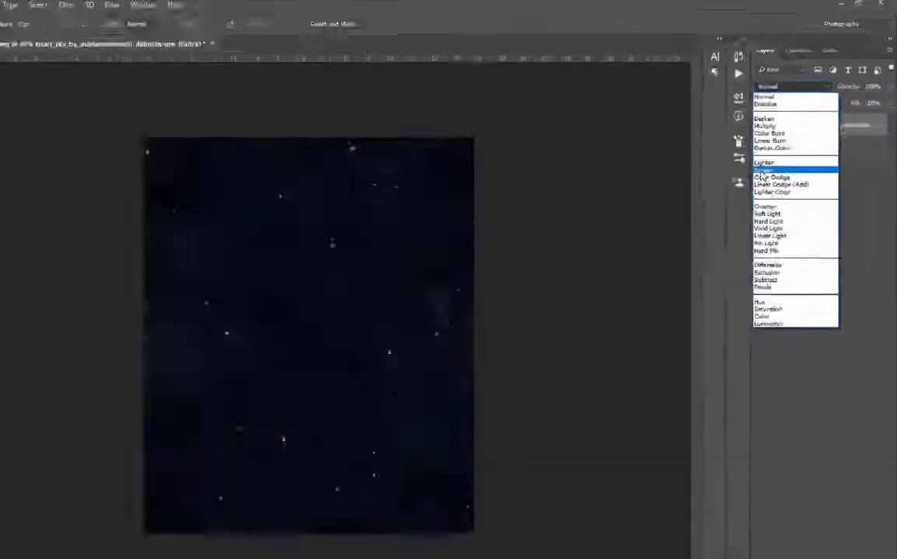
click(791, 150)
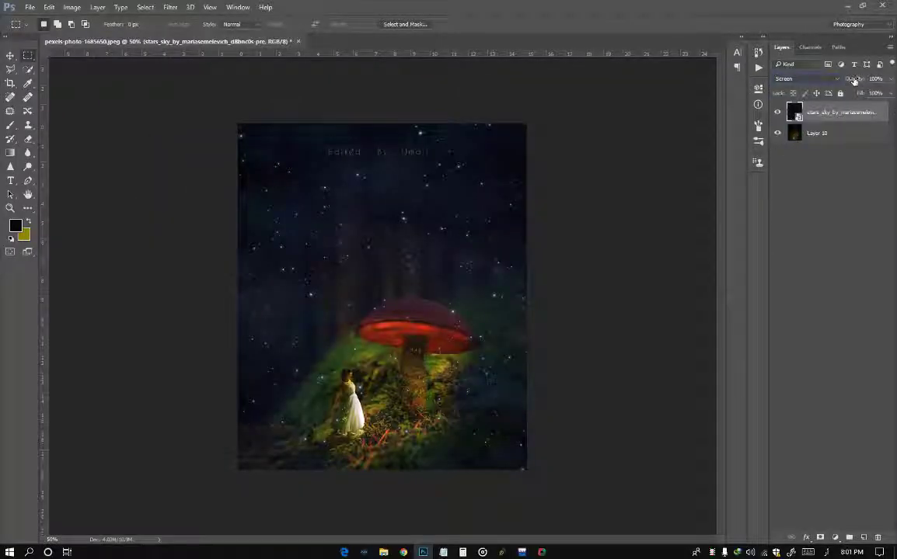
key(3)
key(3)
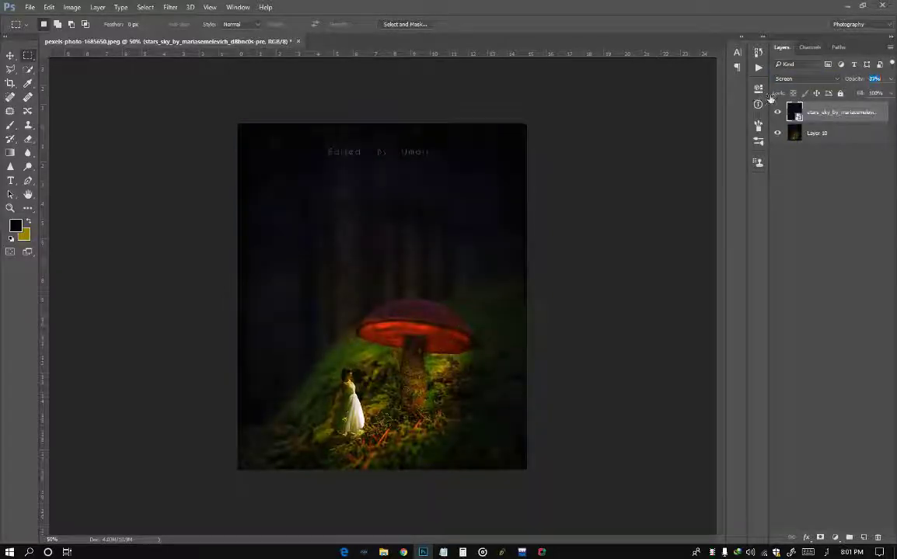
Step: Rasterize the star layer, add a mask, and paint to reveal stars in the upper sky
click(836, 537)
right_click(832, 113)
click(687, 230)
click(821, 538)
click(11, 129)
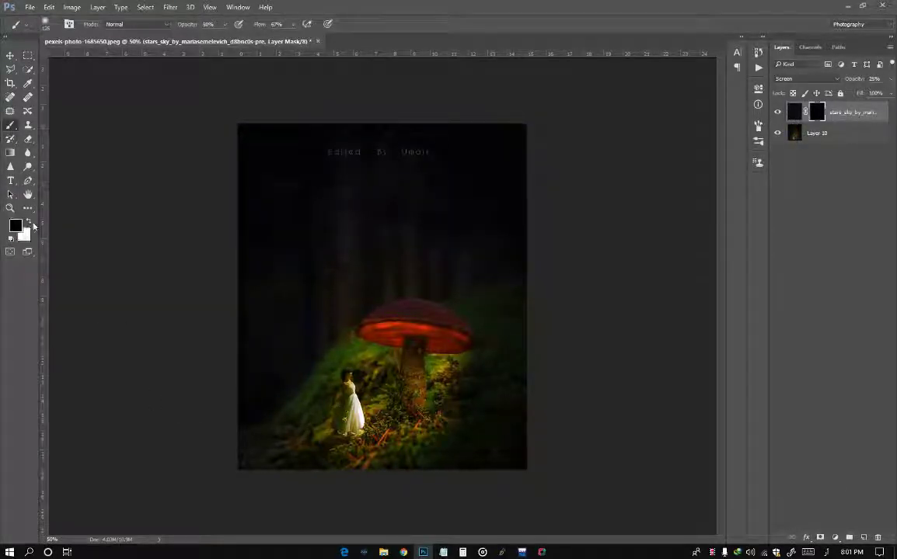
drag(320, 180, 341, 180)
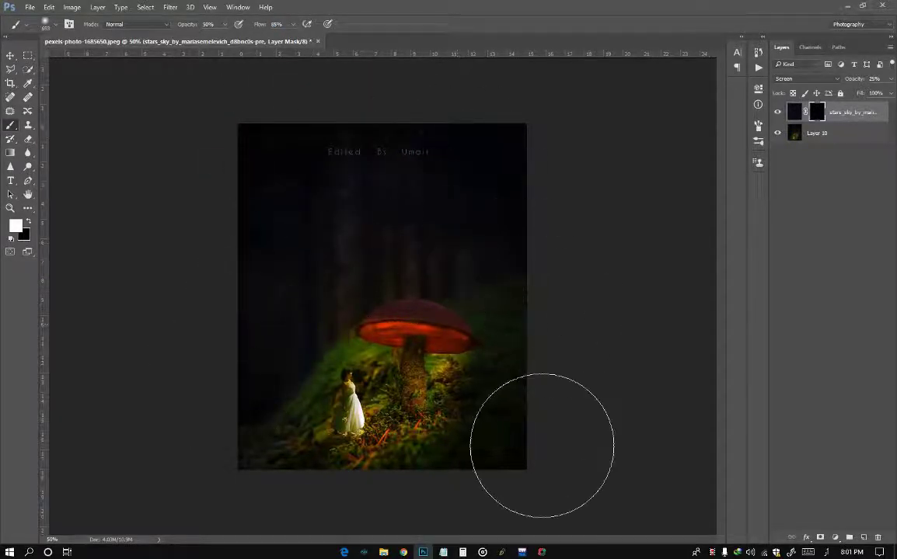
mouse_move(320, 190)
mouse_down()
mouse_move(490, 153)
mouse_move(321, 197)
mouse_up()
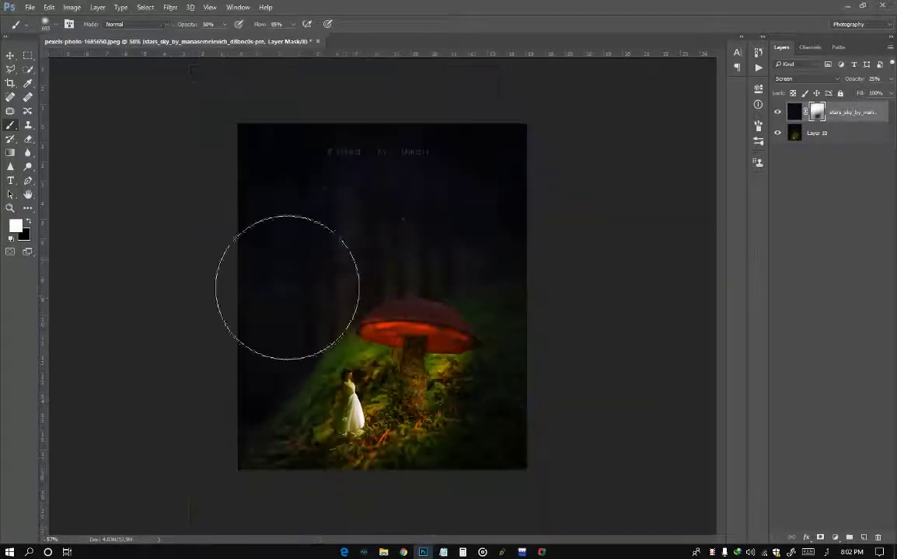